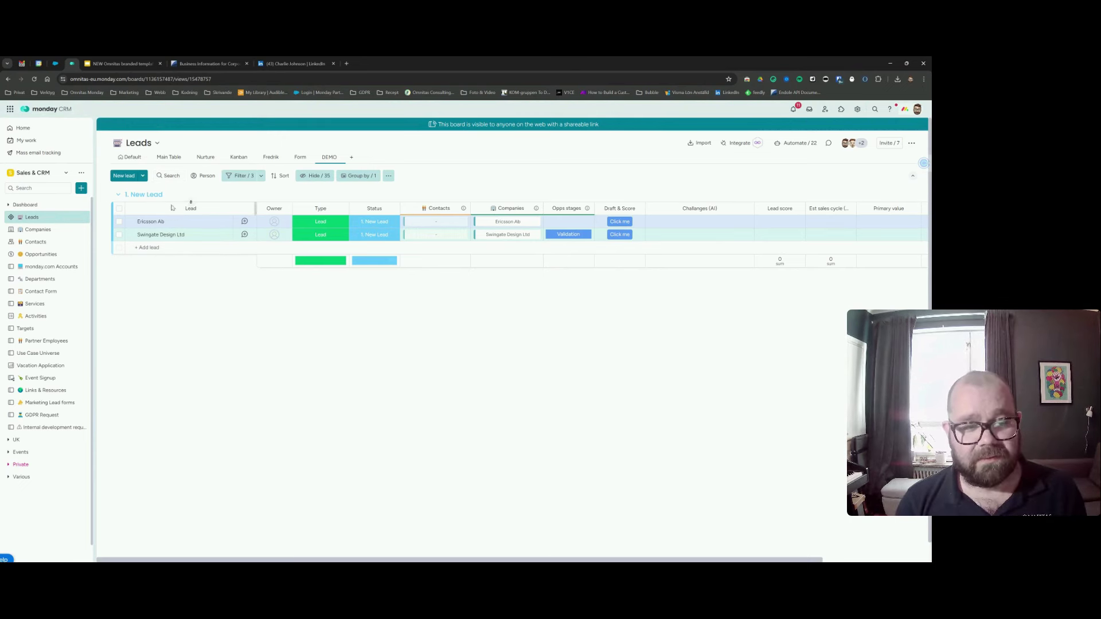
# Open the status label picker on Ericsson Ab's lead.
pyautogui.click(380, 223)
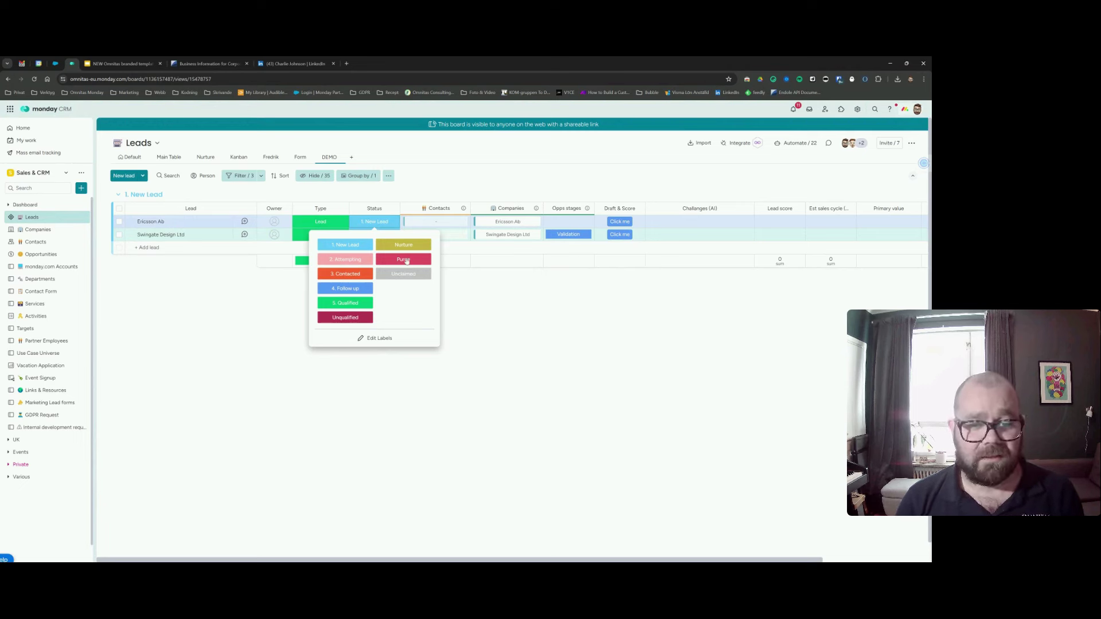
# Close and reopen Ericsson Ab's status picker, leaving its status at 1. New Lead.
pyautogui.click(464, 284)
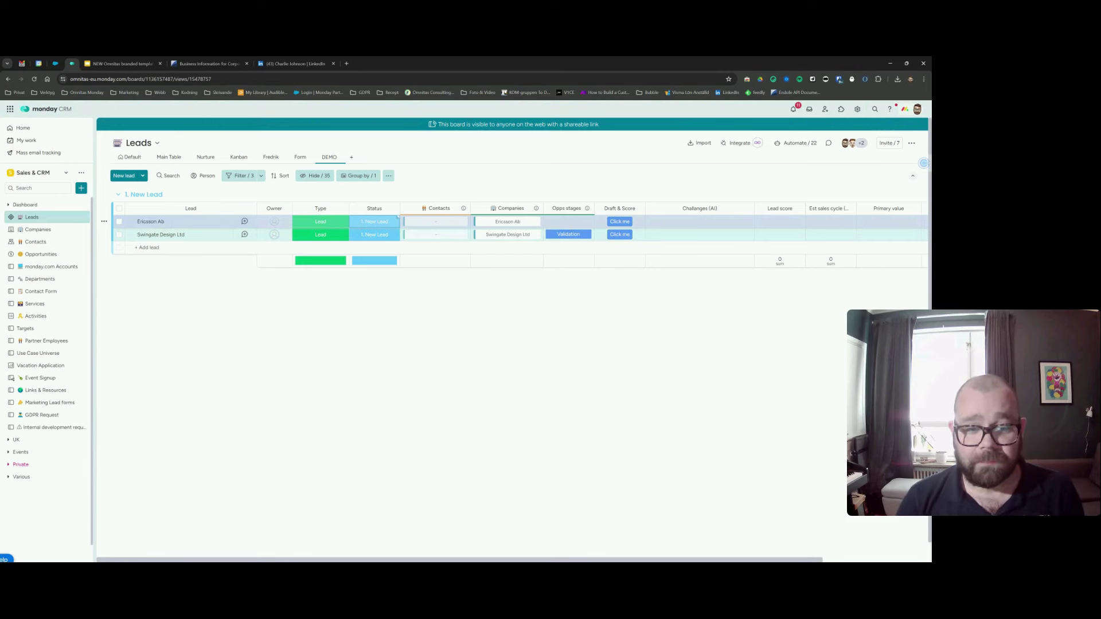
pyautogui.click(394, 221)
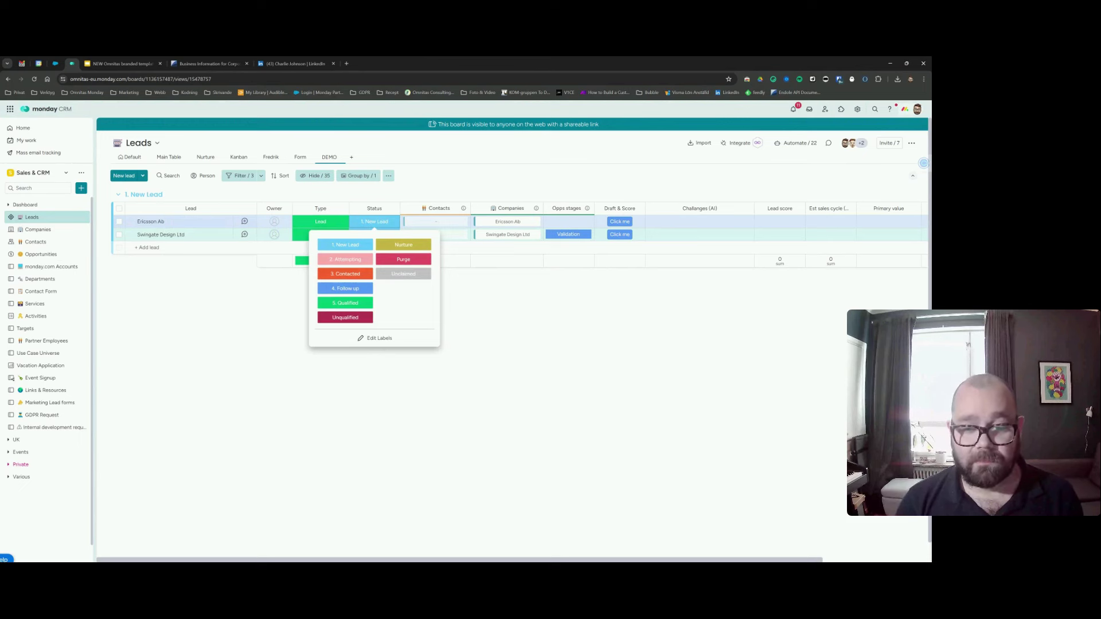
pyautogui.click(510, 283)
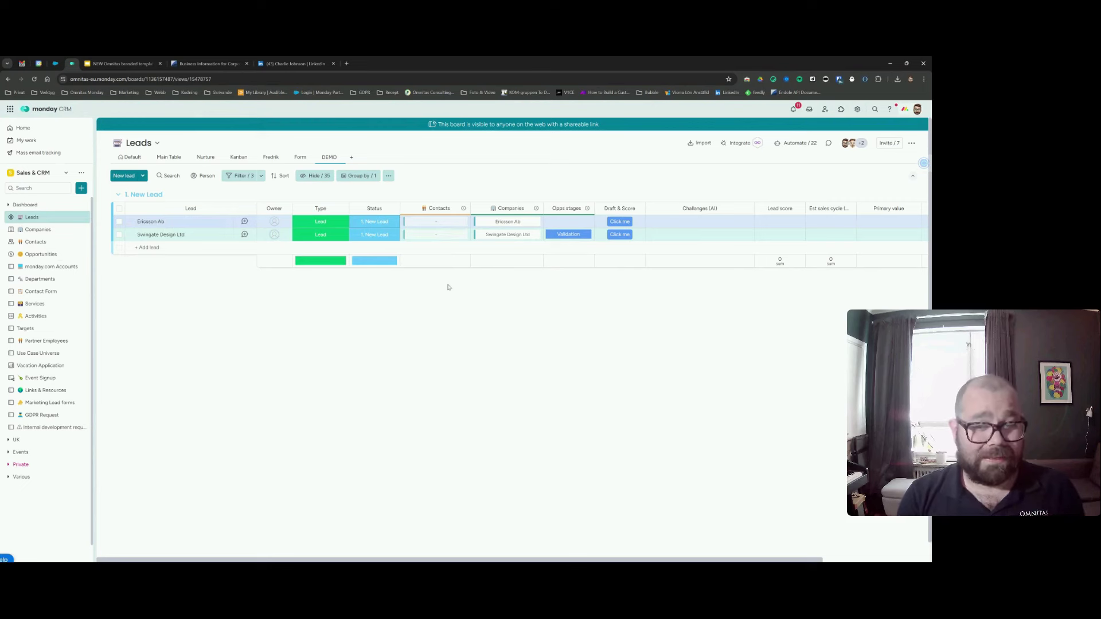
pyautogui.click(167, 248)
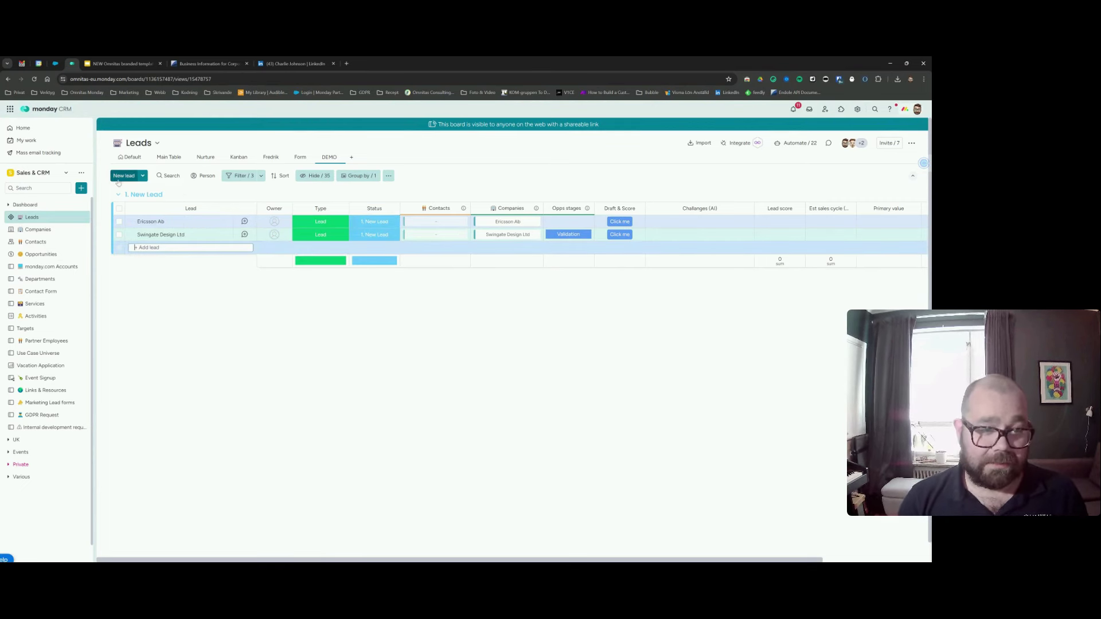
pyautogui.write('xjdf')
pyautogui.press('BackSpace')
pyautogui.click(293, 348)
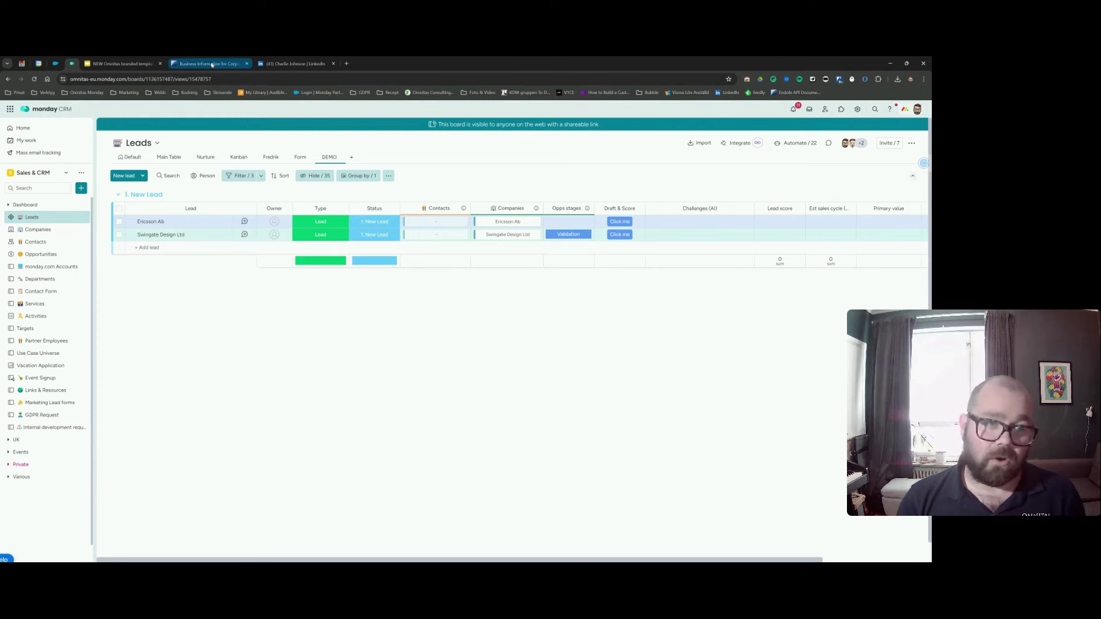
# Search Endole for 'brighterbox' and open the Brighterbox Limited company overview.
pyautogui.click(212, 63)
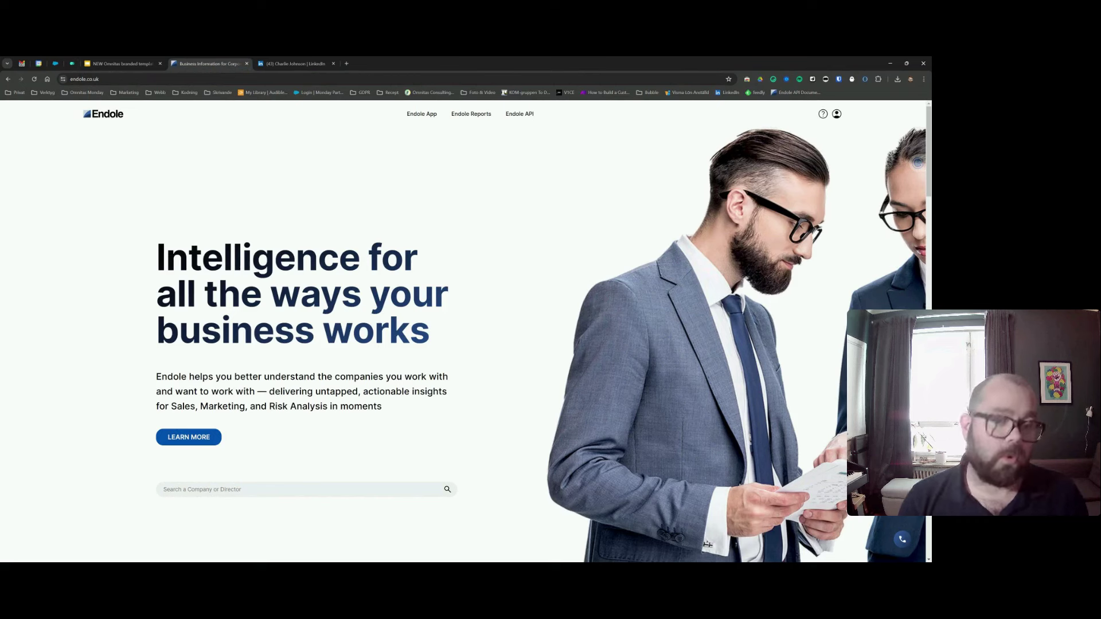
pyautogui.click(223, 489)
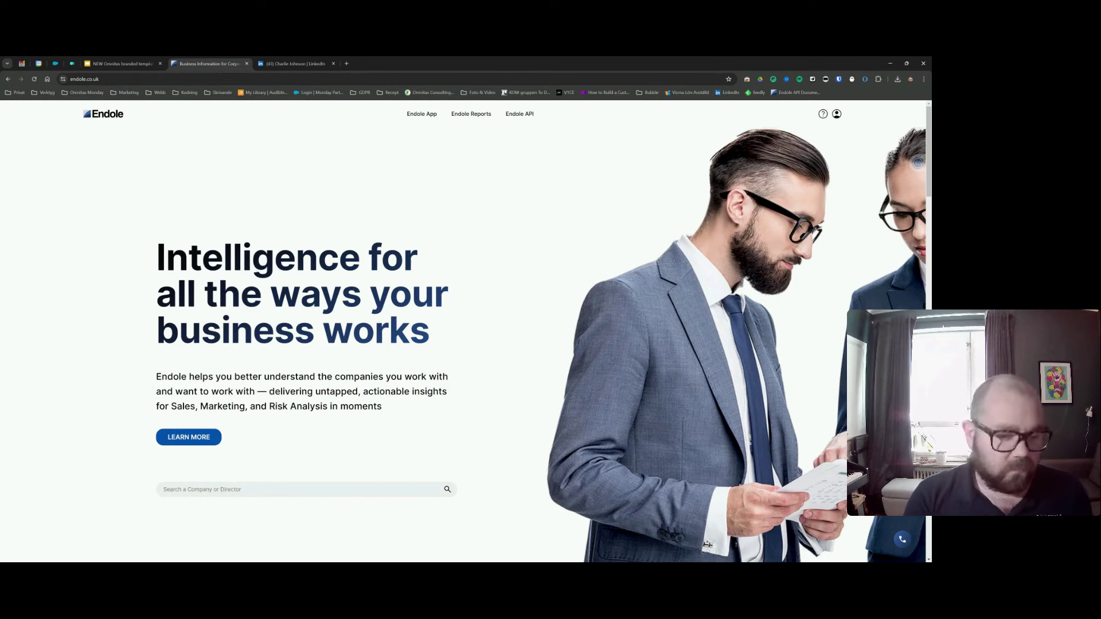
pyautogui.write('brig')
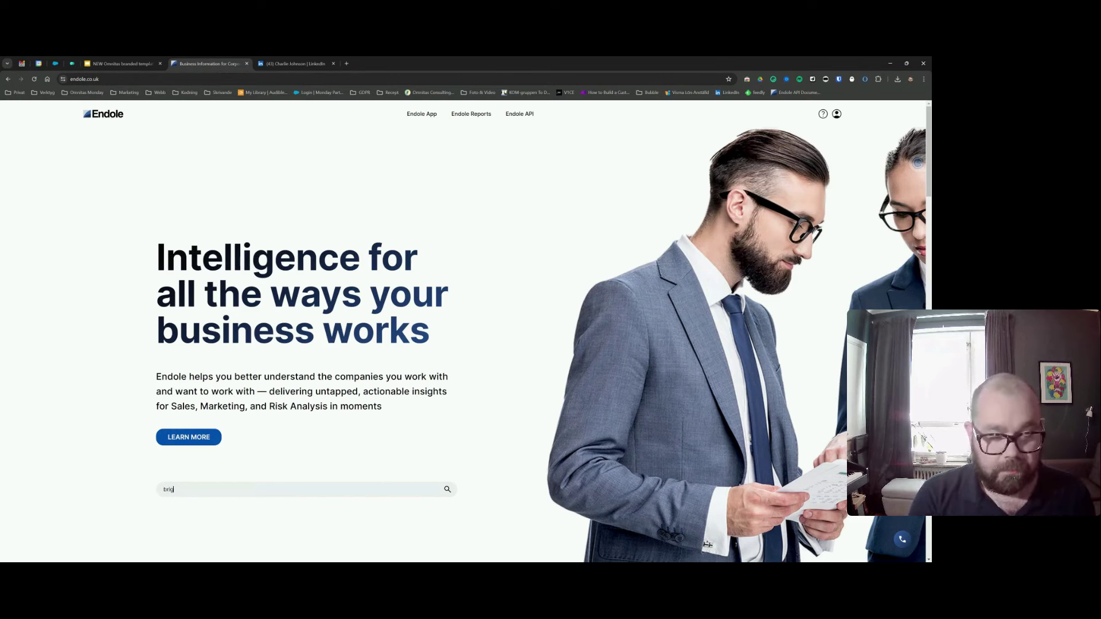
pyautogui.write('htbox')
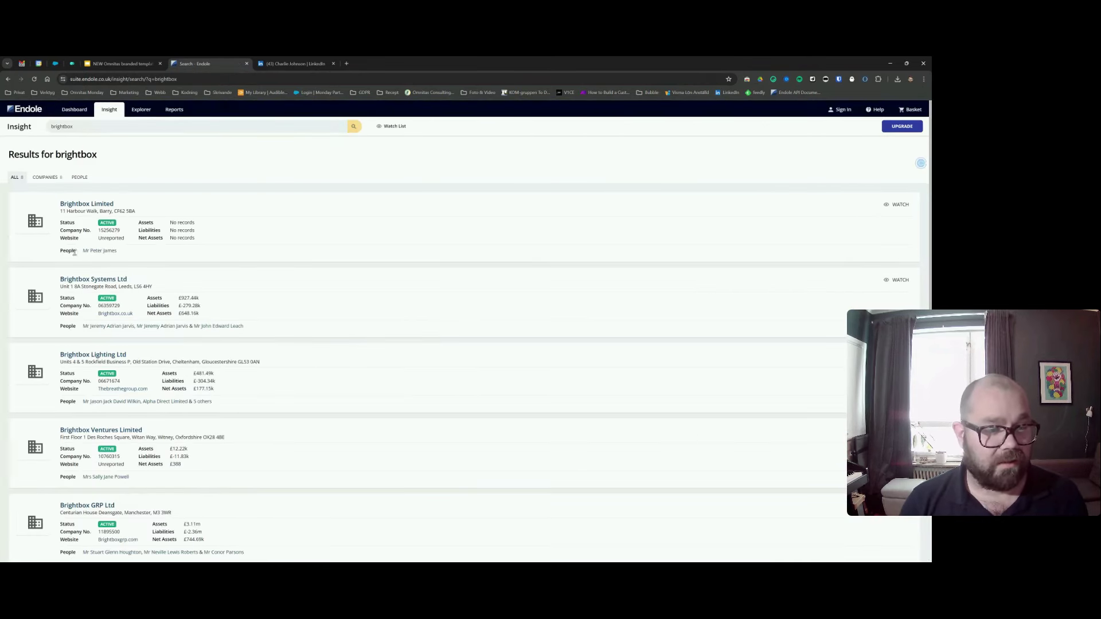
pyautogui.doubleClick(70, 127)
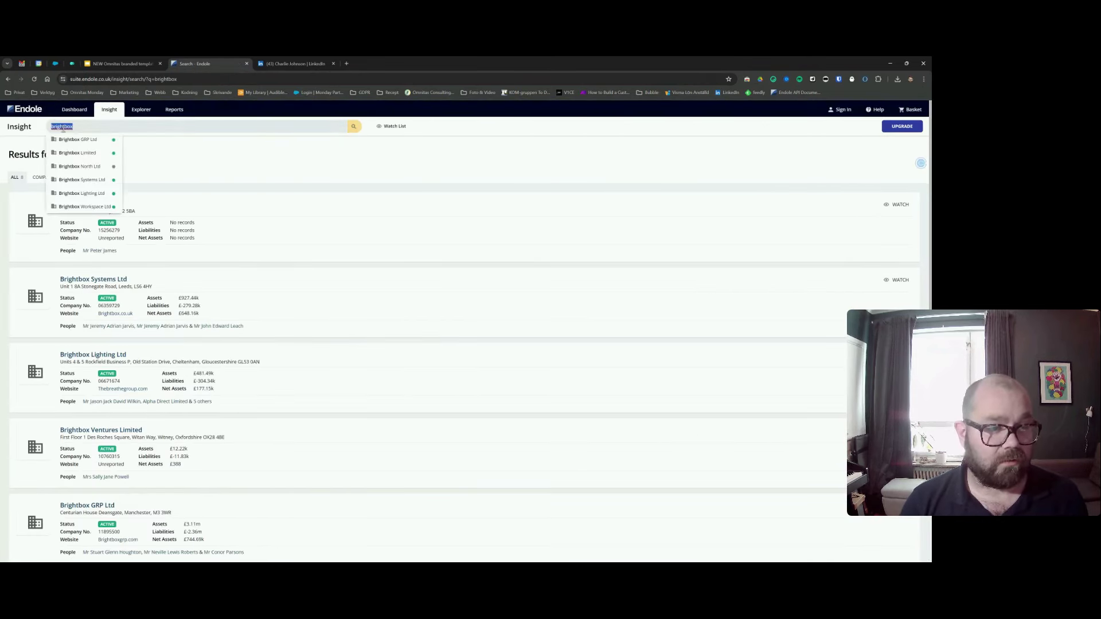
pyautogui.write('brighterbox')
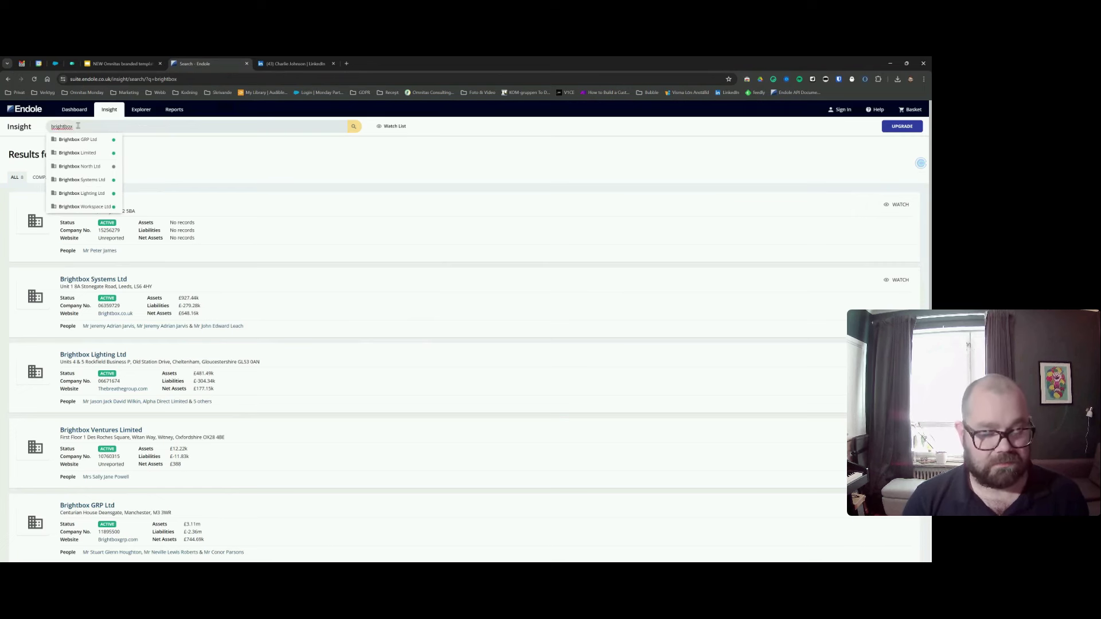
pyautogui.press('Return')
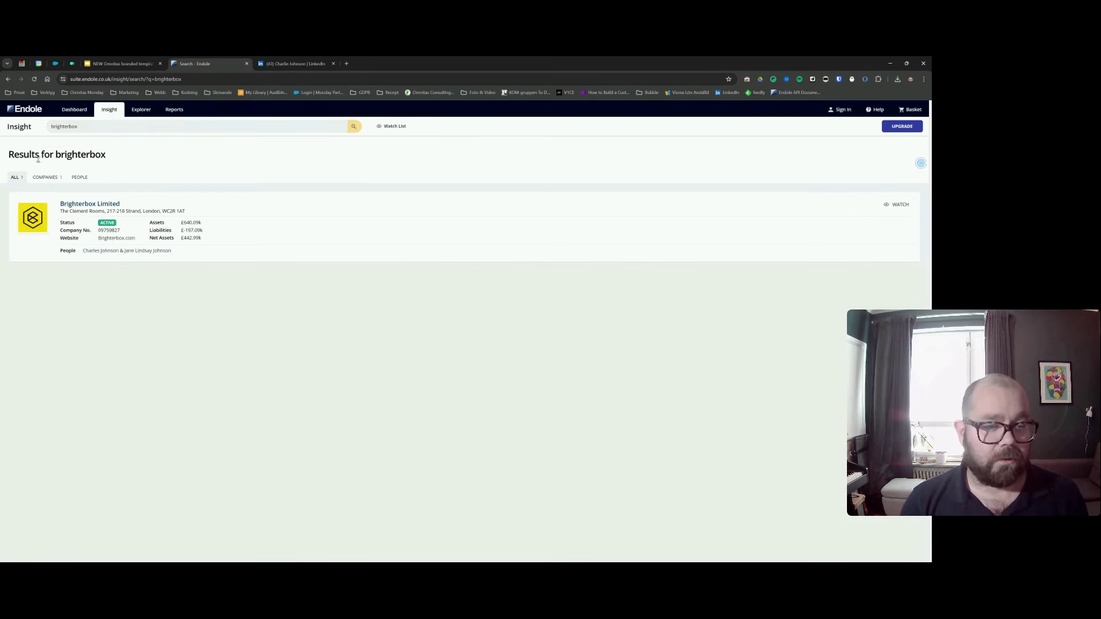
pyautogui.moveTo(87, 205)
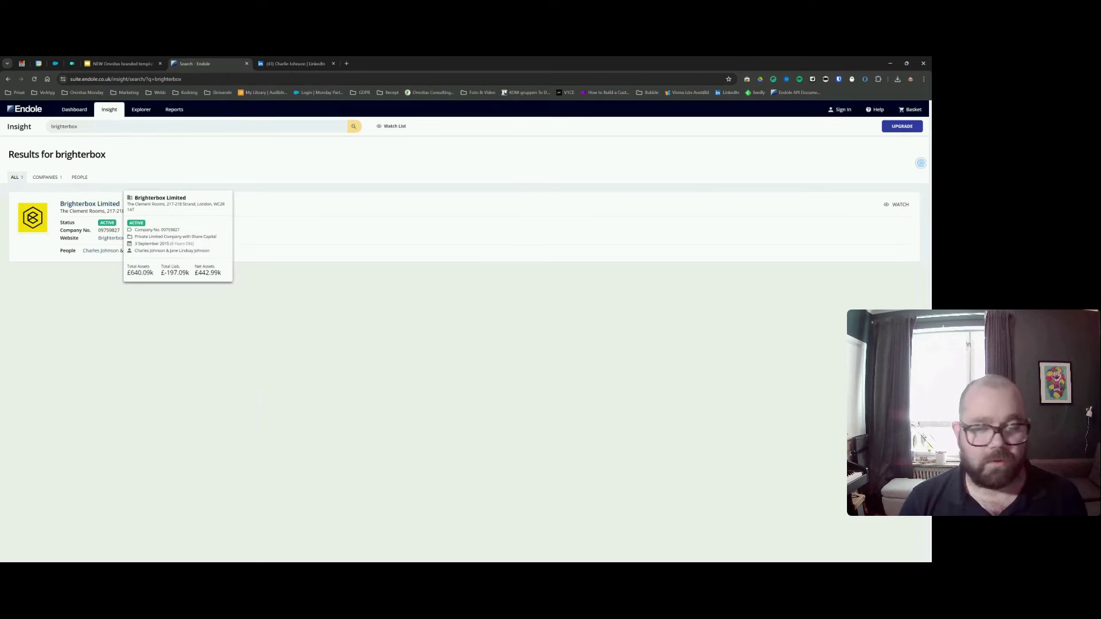
pyautogui.click(89, 205)
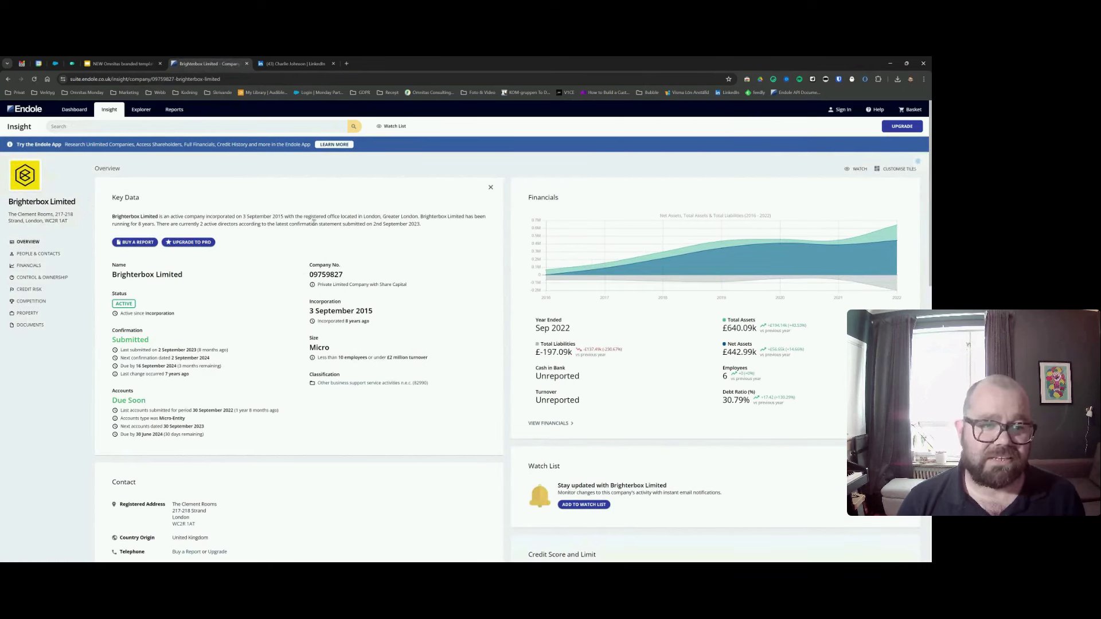
# Dismiss the Endole QuickView extension offer and return to the monday CRM Leads board.
pyautogui.click(864, 80)
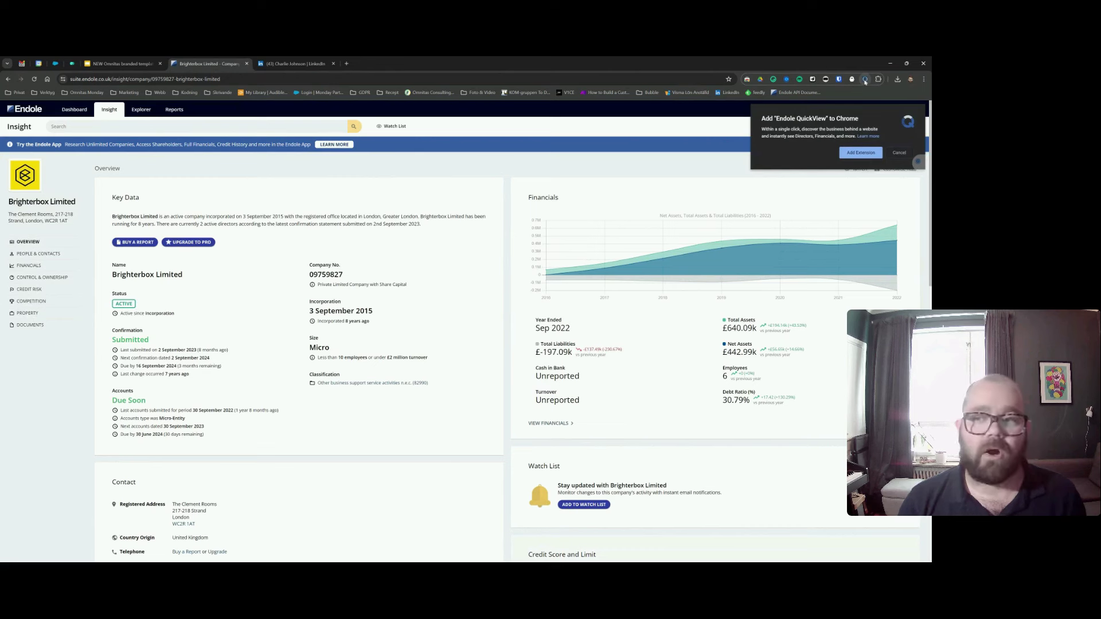
pyautogui.click(898, 153)
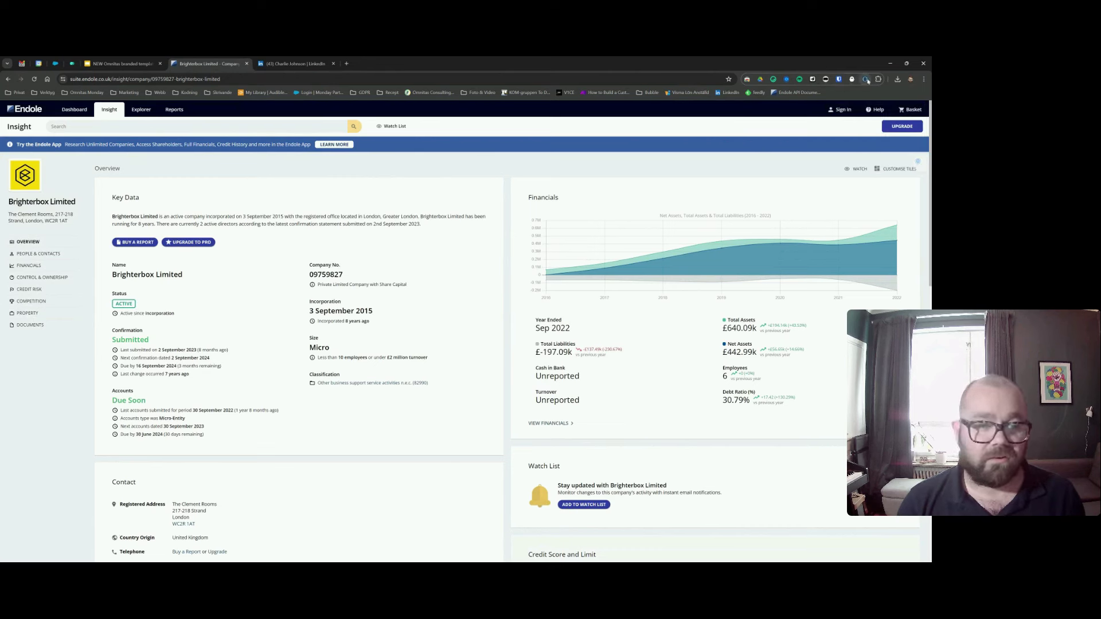
pyautogui.moveTo(613, 222)
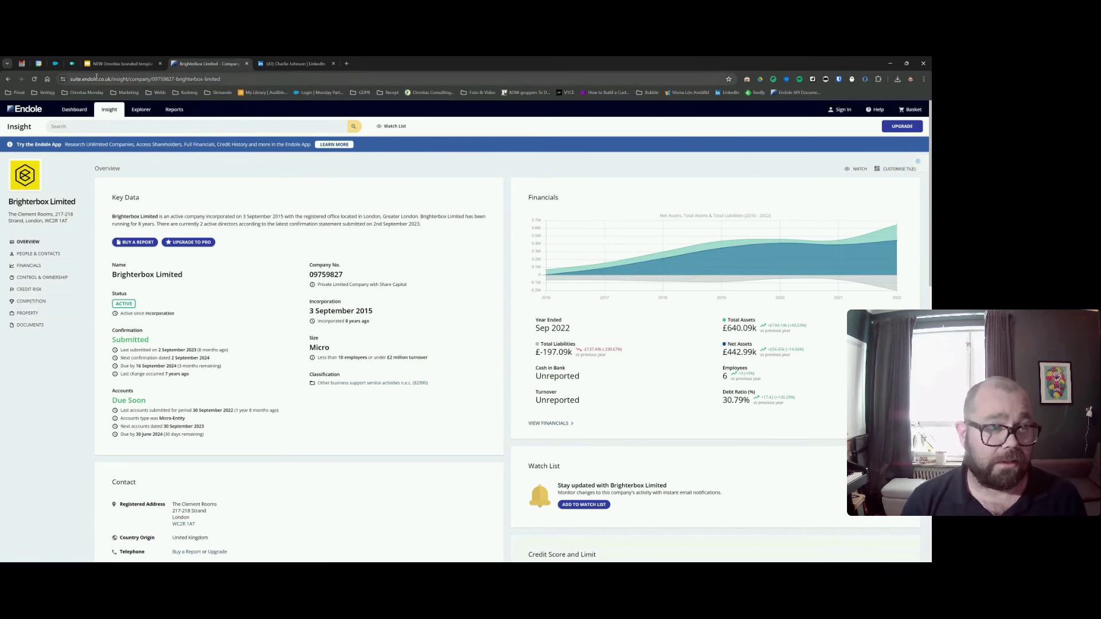
pyautogui.click(73, 65)
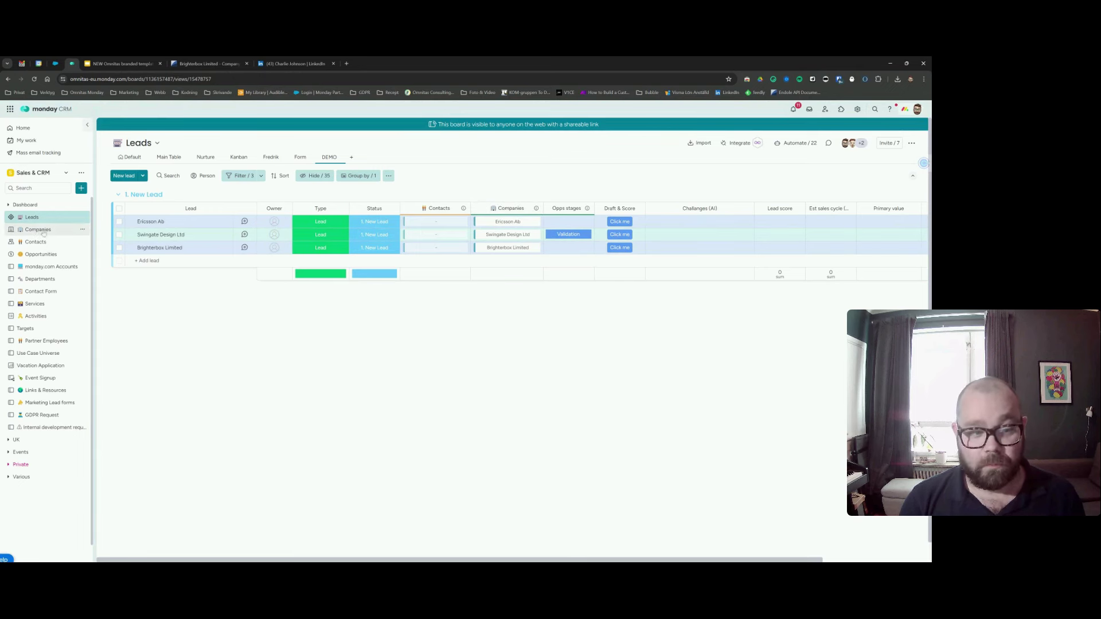
# Check the National ID and Turnover on Brighterbox Limited's company card, then return to Endole.
pyautogui.click(500, 250)
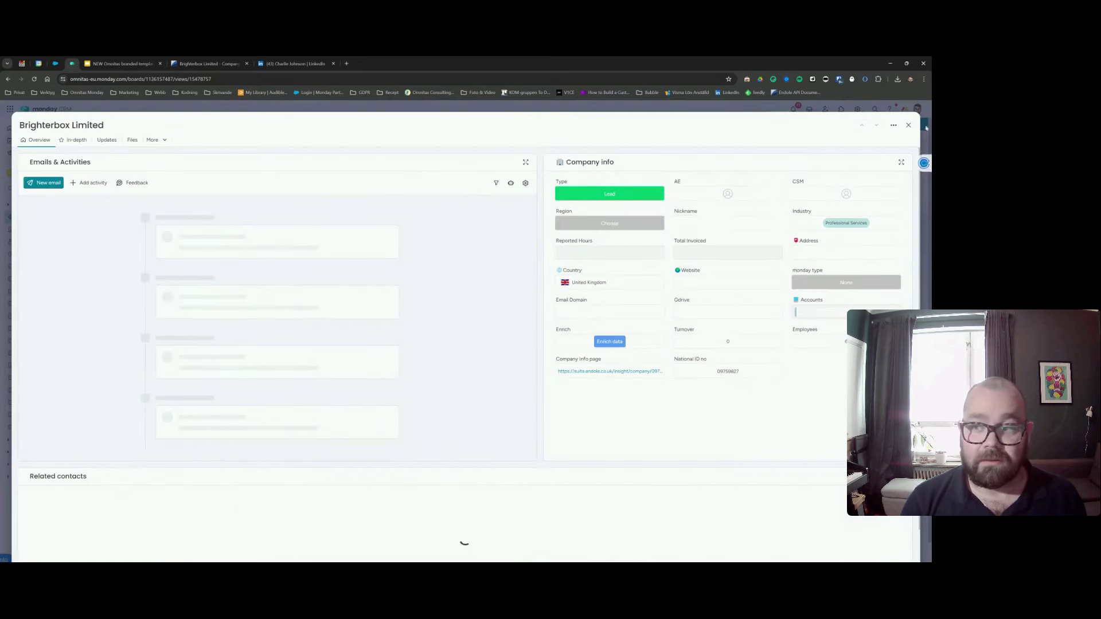
pyautogui.press('Escape')
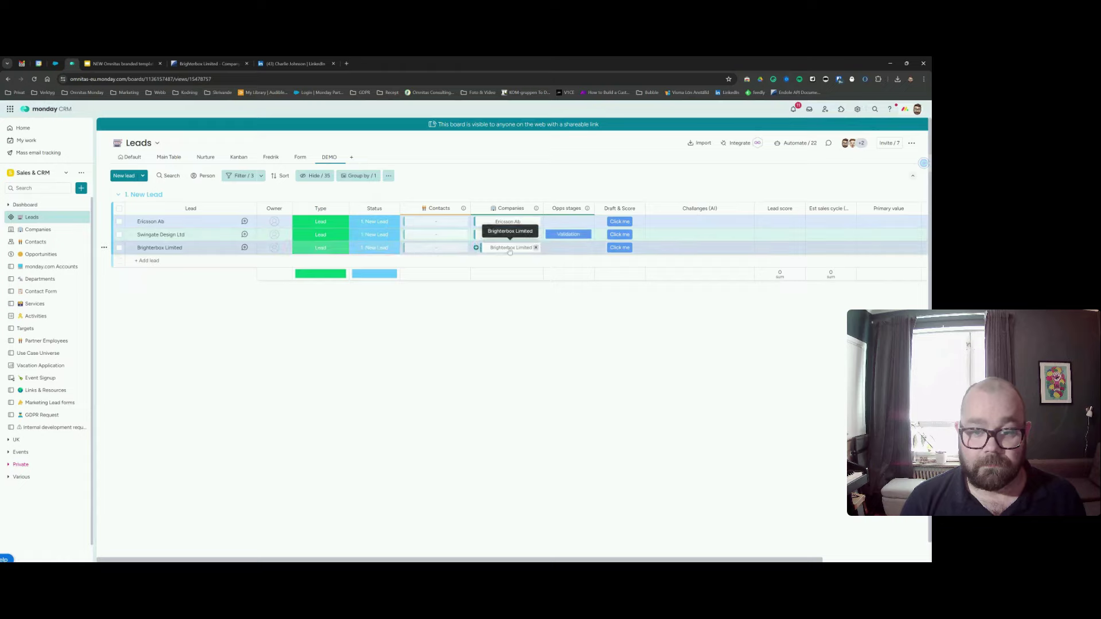
pyautogui.click(508, 247)
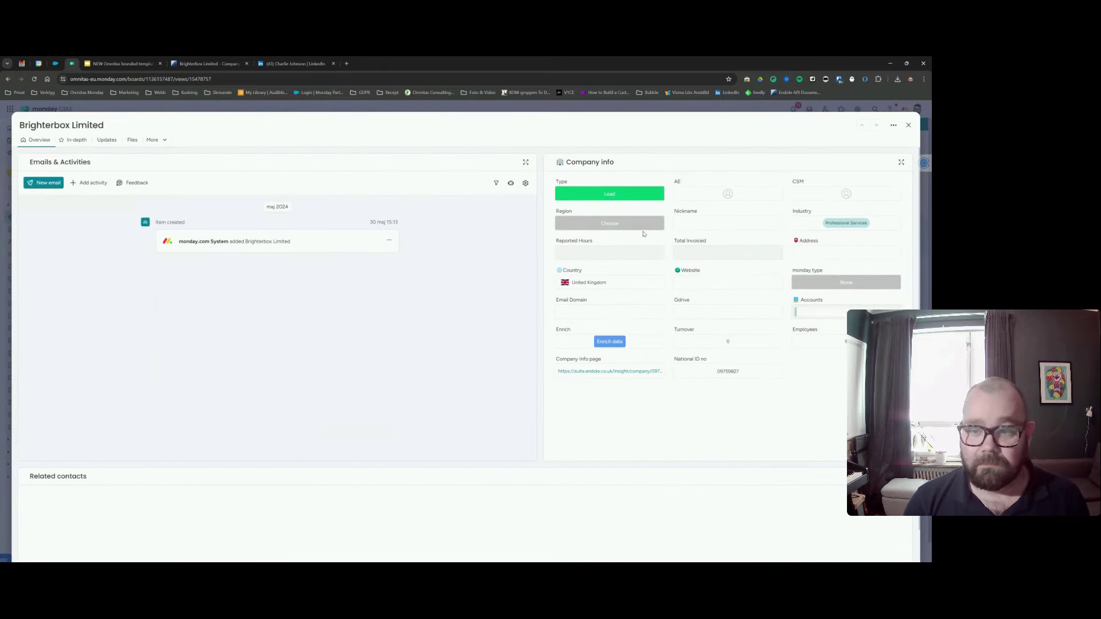
pyautogui.click(703, 369)
pyautogui.press('Escape')
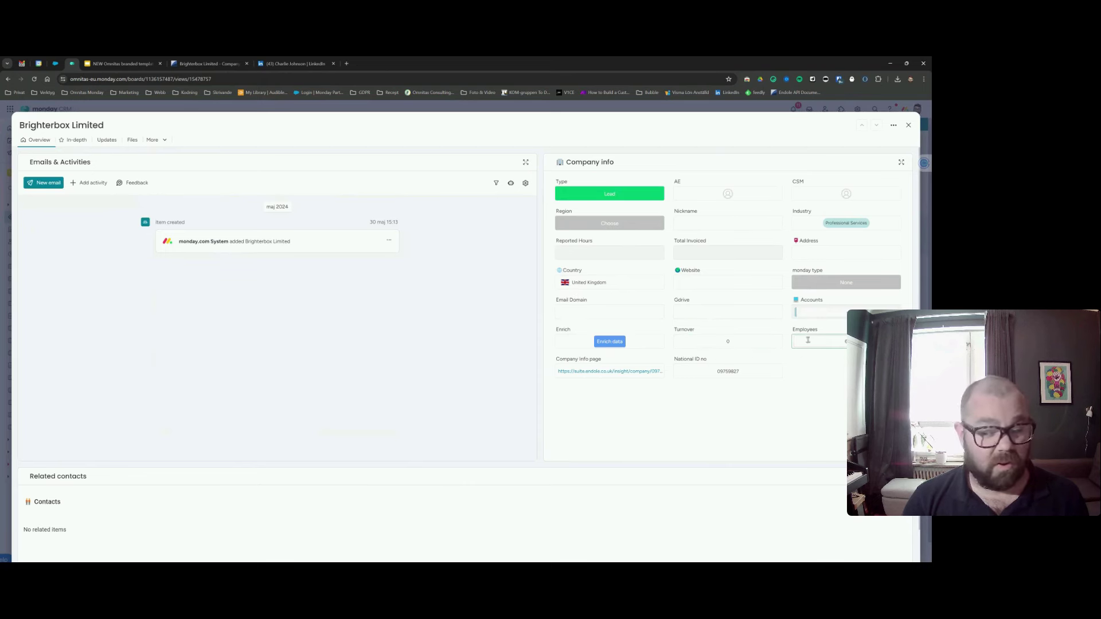
pyautogui.click(721, 338)
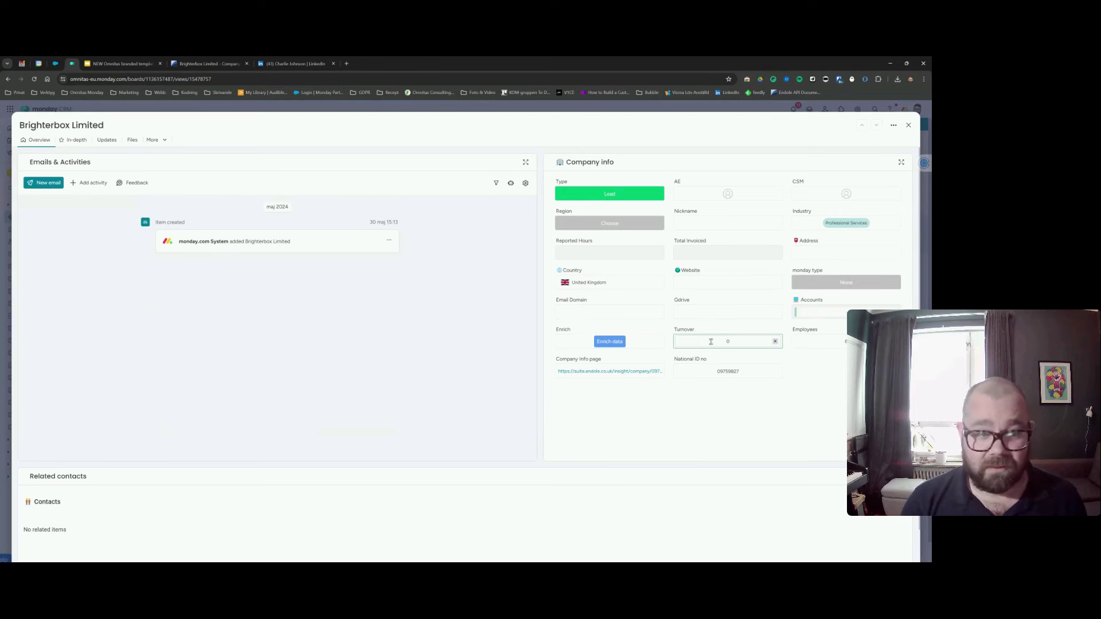
pyautogui.click(208, 64)
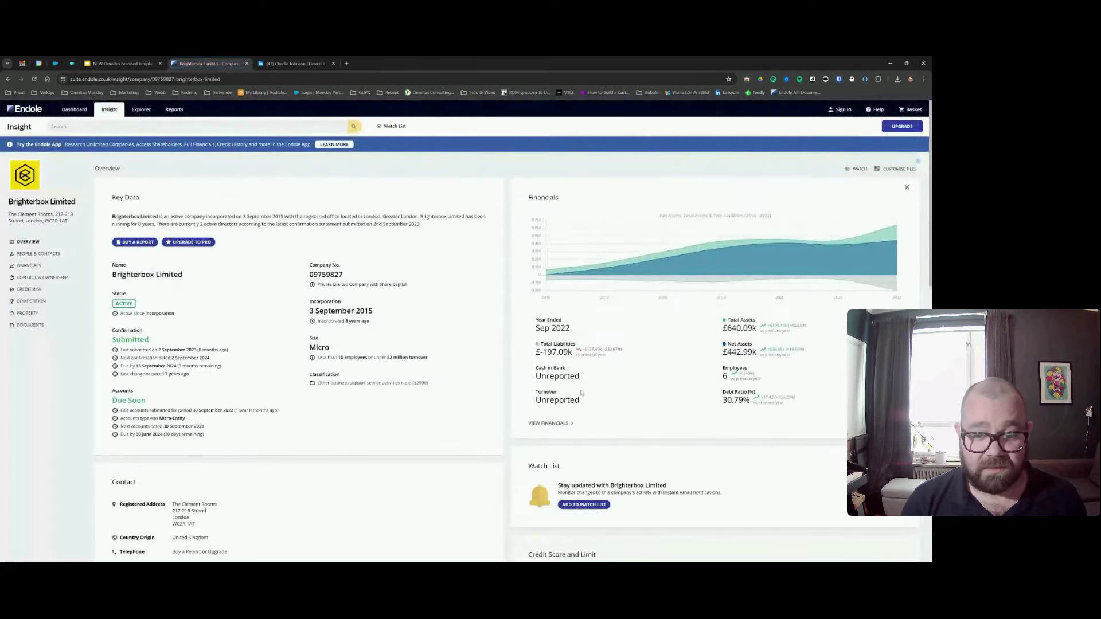
# Select Endole's 'Unreported' turnover value and return to the monday CRM company card.
pyautogui.moveTo(535, 400); pyautogui.dragTo(582, 405)
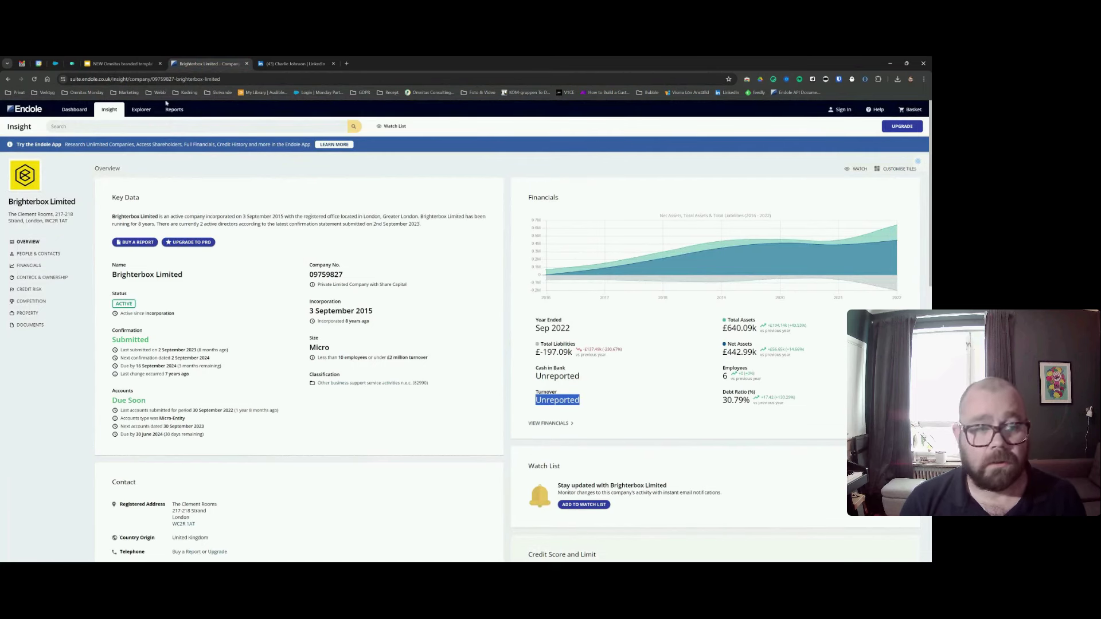
pyautogui.click(78, 65)
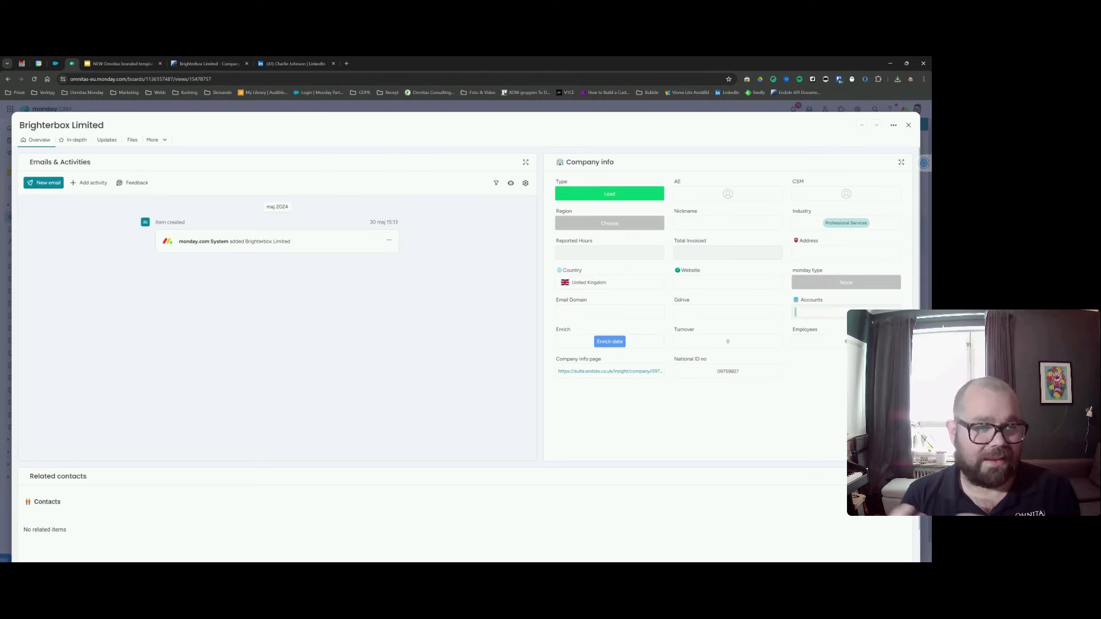
# Close the company card and open the Brighterbox Limited lead's item card.
pyautogui.click(908, 125)
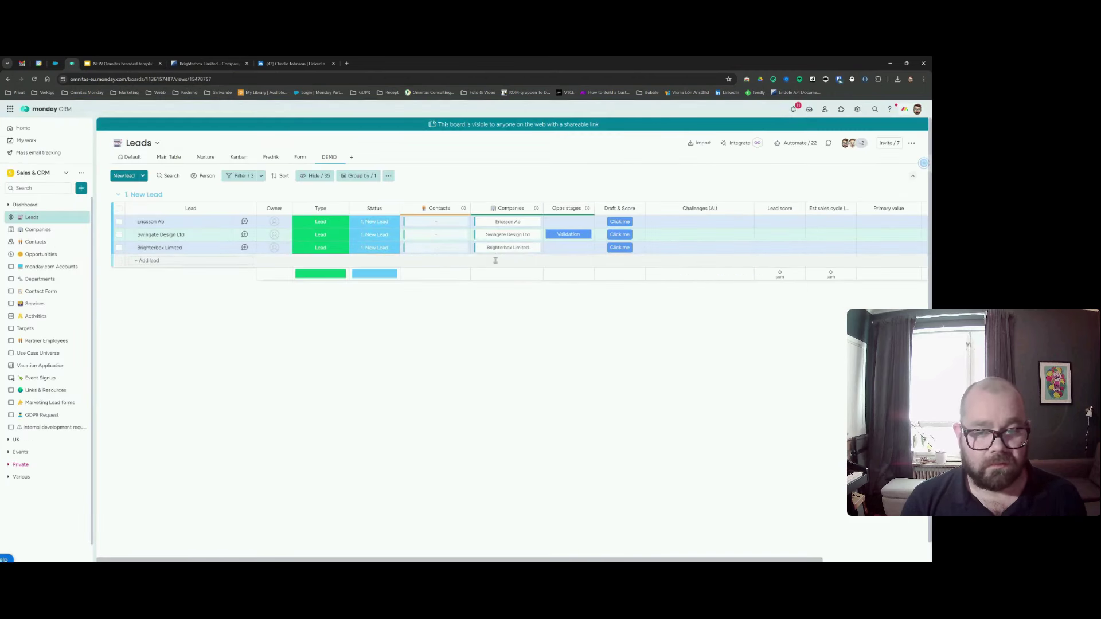
pyautogui.click(244, 248)
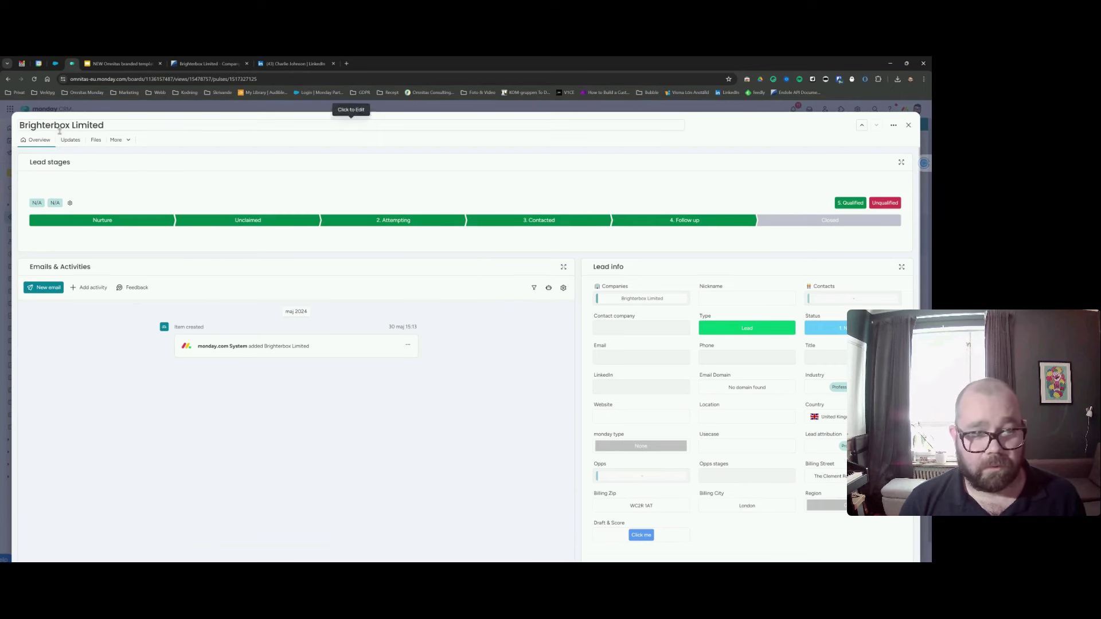
# Set the lead's Nickname field to BrighterBox.
pyautogui.click(736, 297)
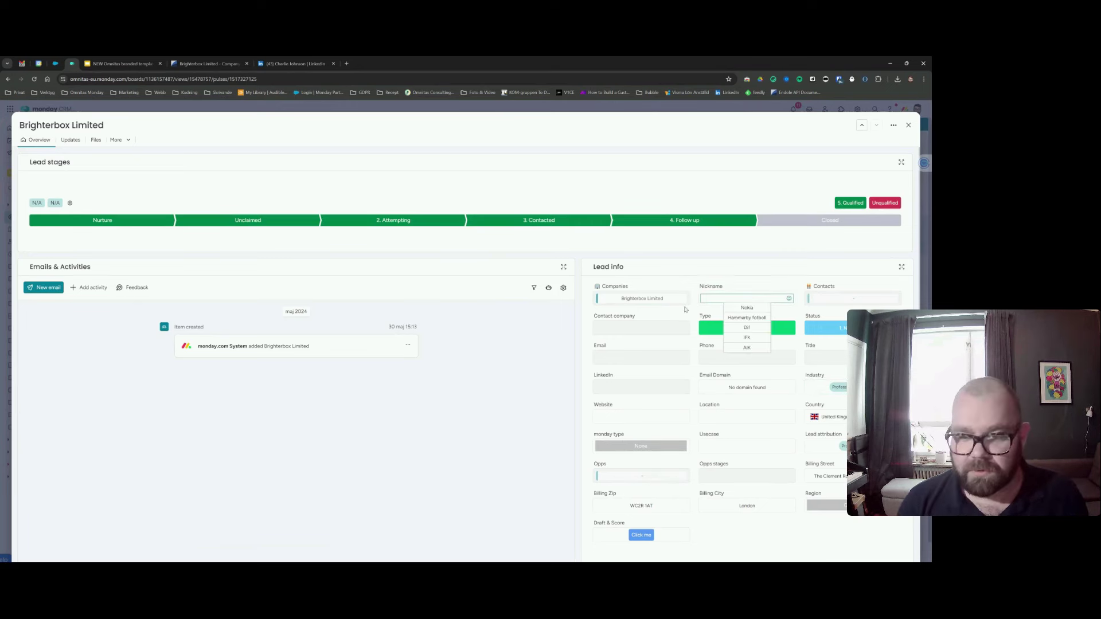
pyautogui.write('Brig')
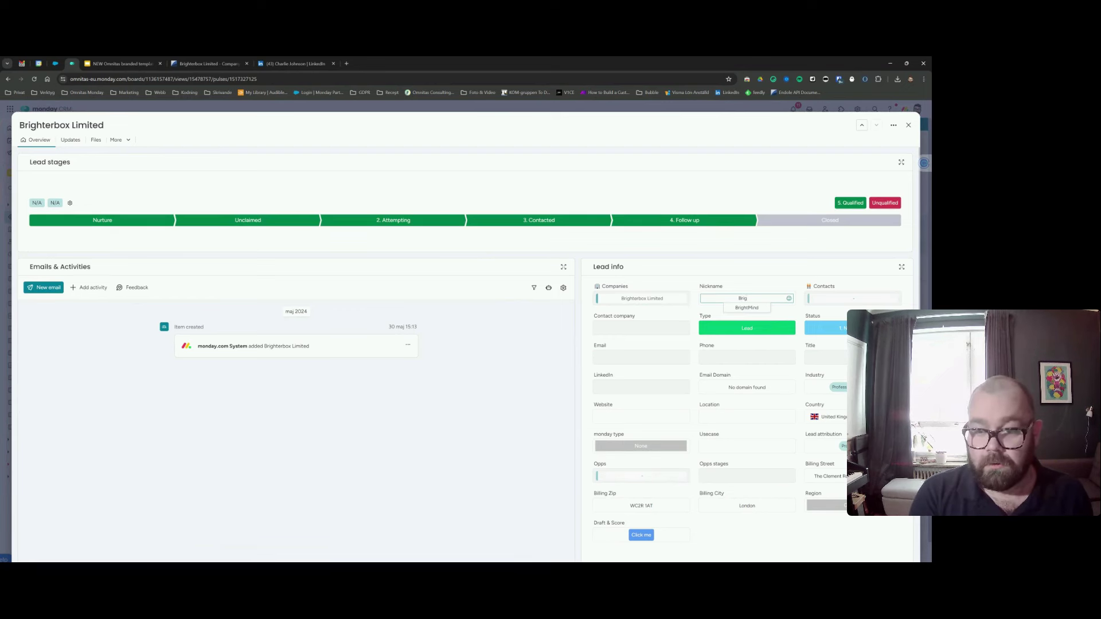
pyautogui.write('hterBox')
pyautogui.press('Return')
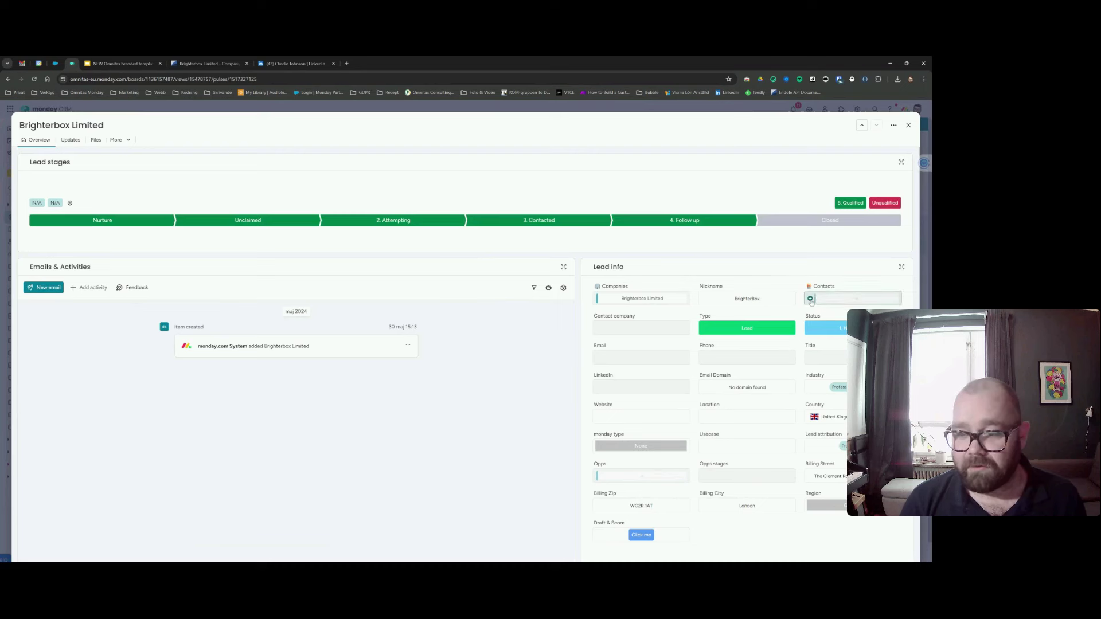
# Search the person's full name in the lead's Contacts field and add them as a new contact.
pyautogui.click(810, 298)
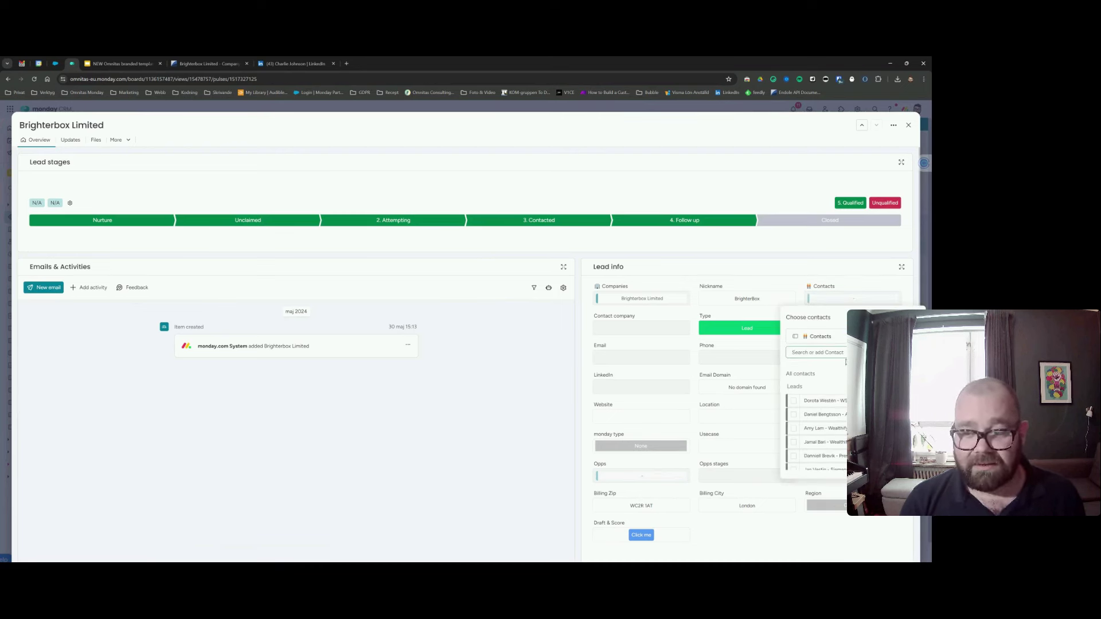
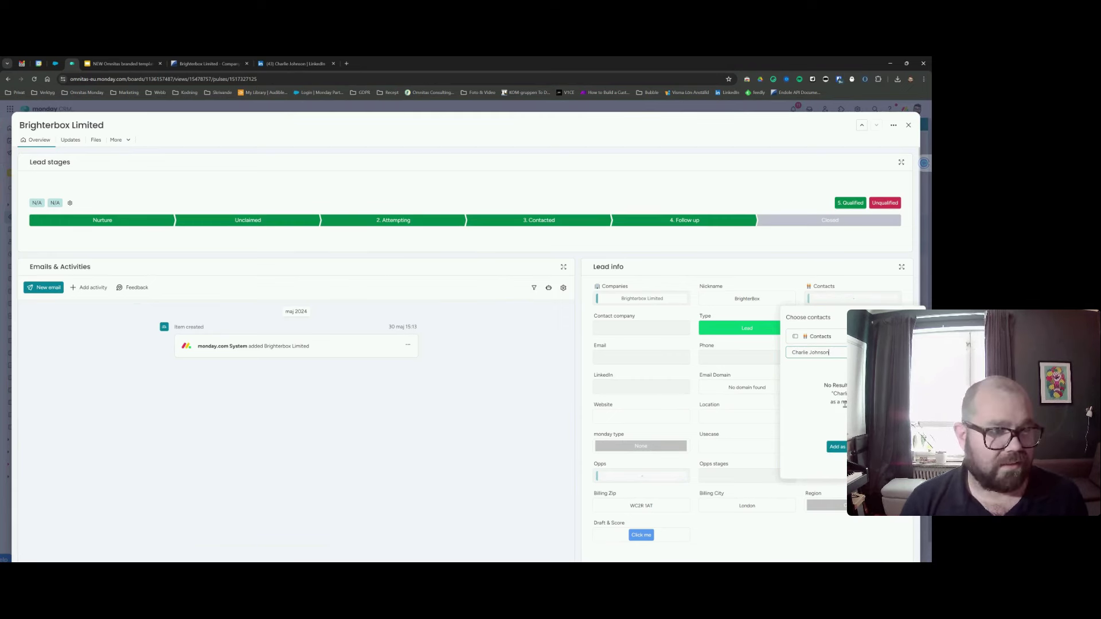
pyautogui.click(842, 451)
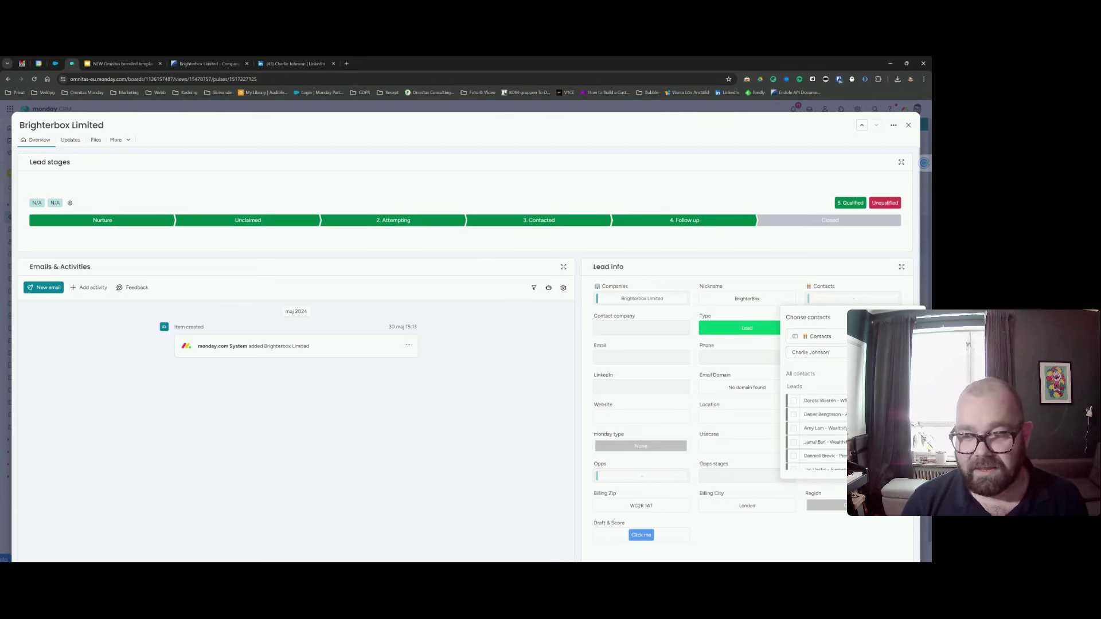
pyautogui.click(867, 285)
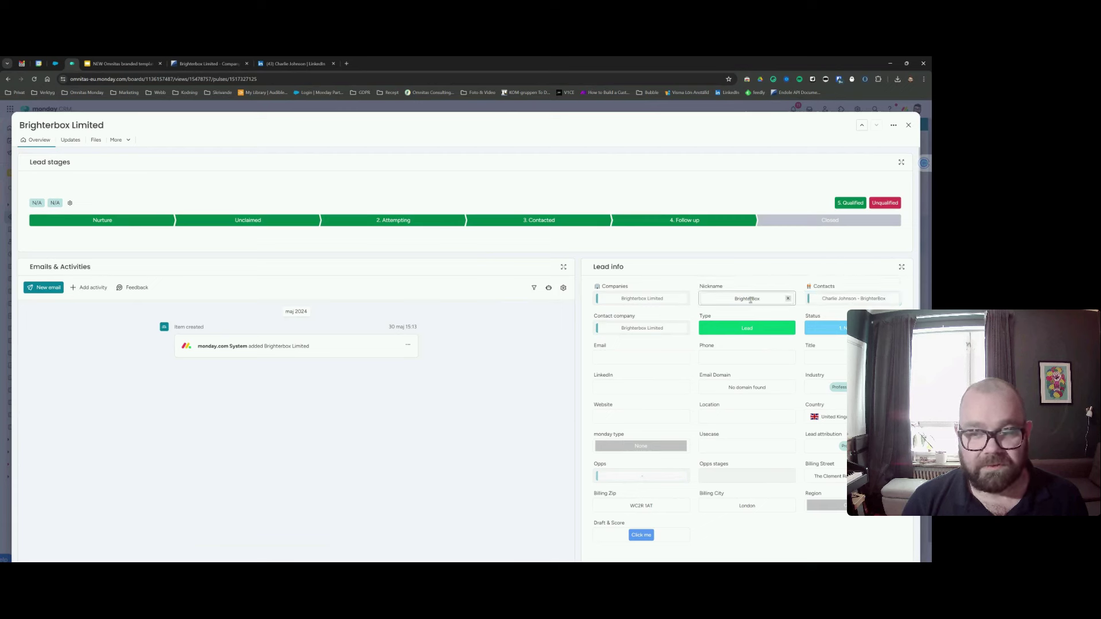
# Search contacts for 'monday' without selecting one, then start editing the lead's Title.
pyautogui.click(842, 300)
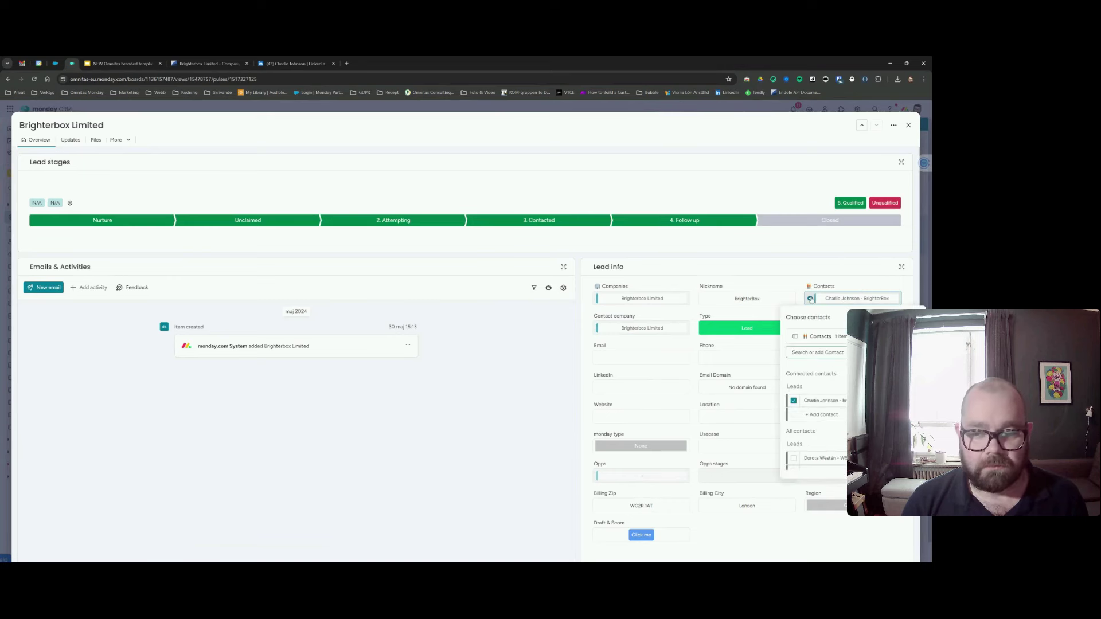
pyautogui.click(840, 354)
pyautogui.write('monday')
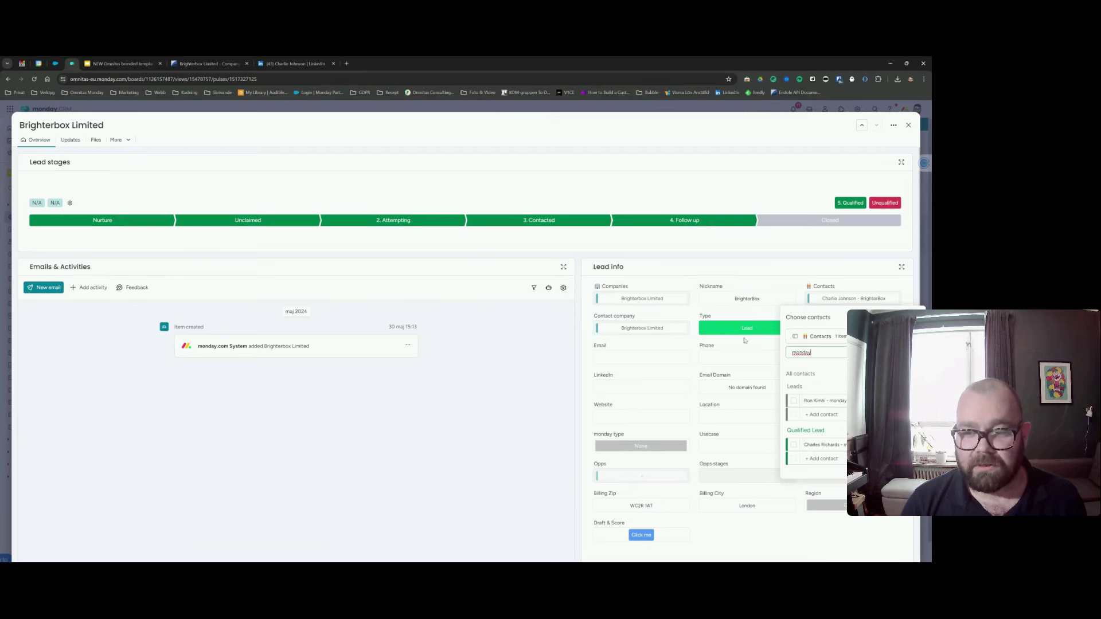
pyautogui.click(780, 282)
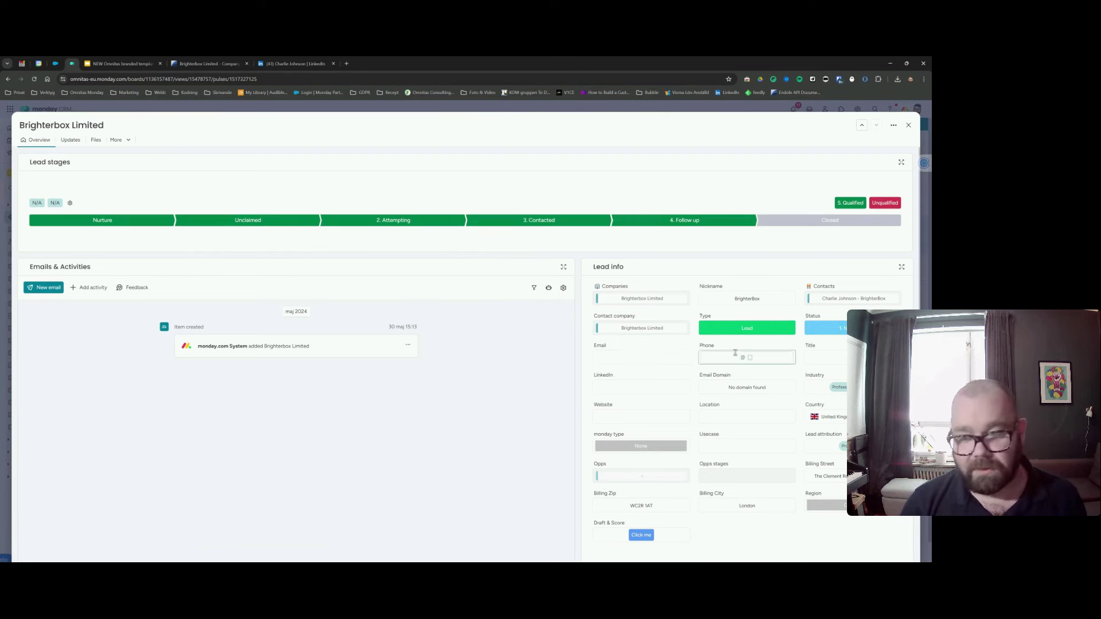
pyautogui.click(831, 356)
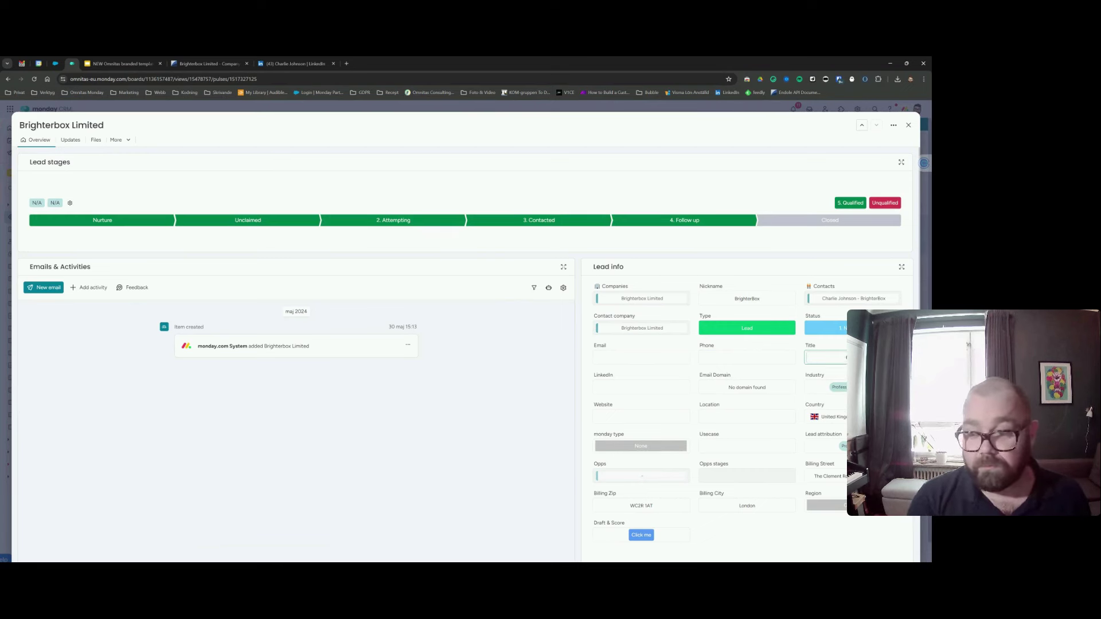
# Copy the contact's LinkedIn profile URL and paste it into the Brighterbox lead's LinkedIn field.
pyautogui.click(545, 304)
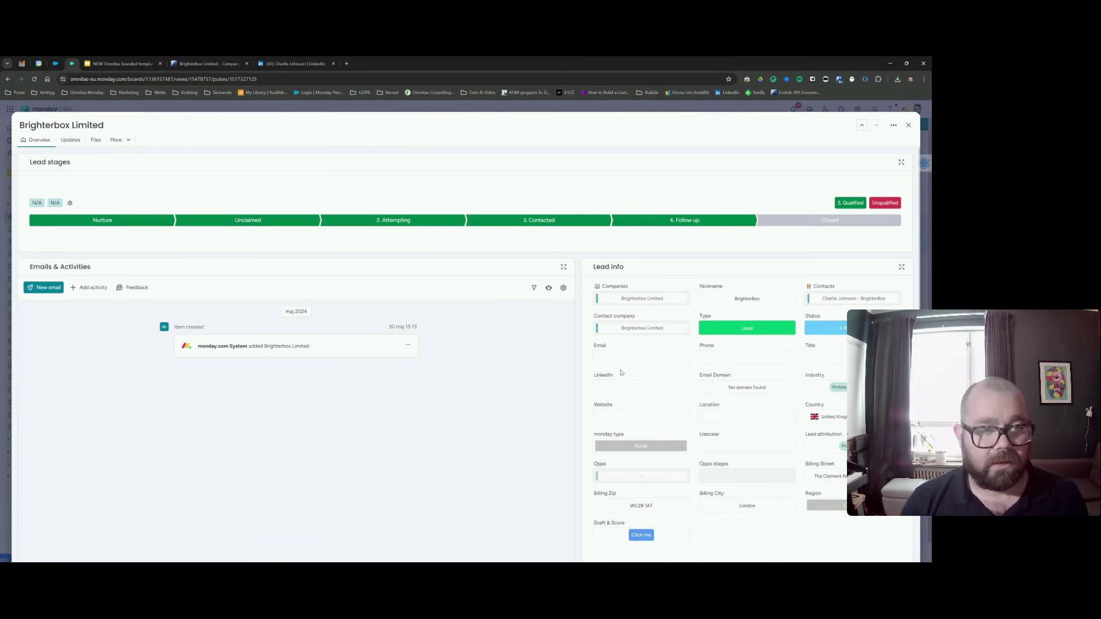
pyautogui.click(293, 64)
pyautogui.click(260, 78)
pyautogui.hotkey('ctrl', 'c')
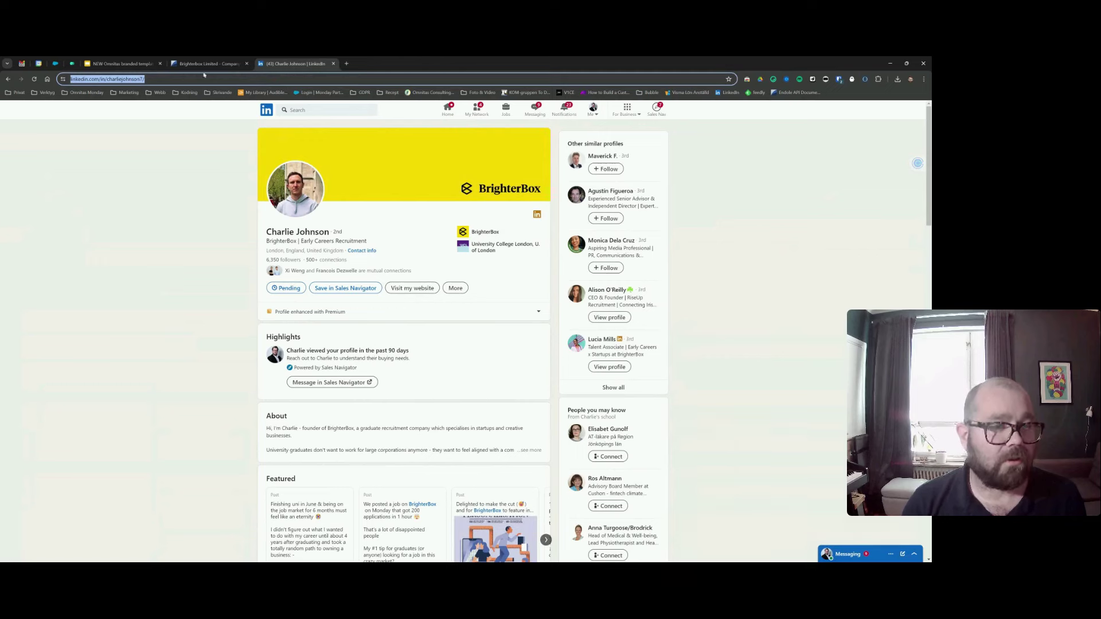
pyautogui.click(72, 65)
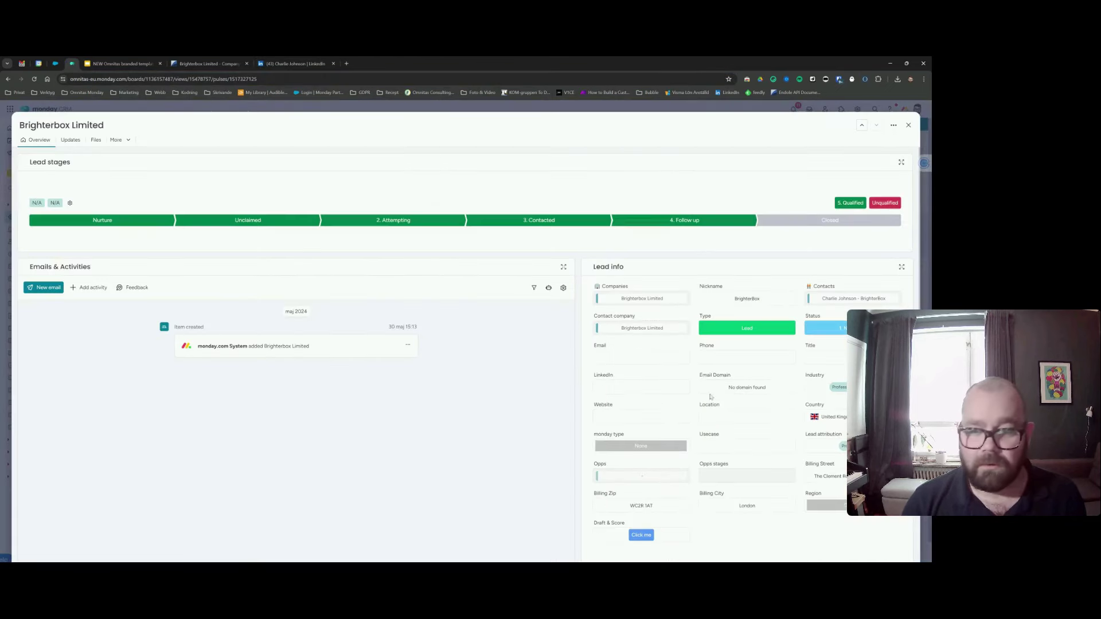
pyautogui.click(633, 390)
pyautogui.hotkey('ctrl', 'v')
pyautogui.press('Return')
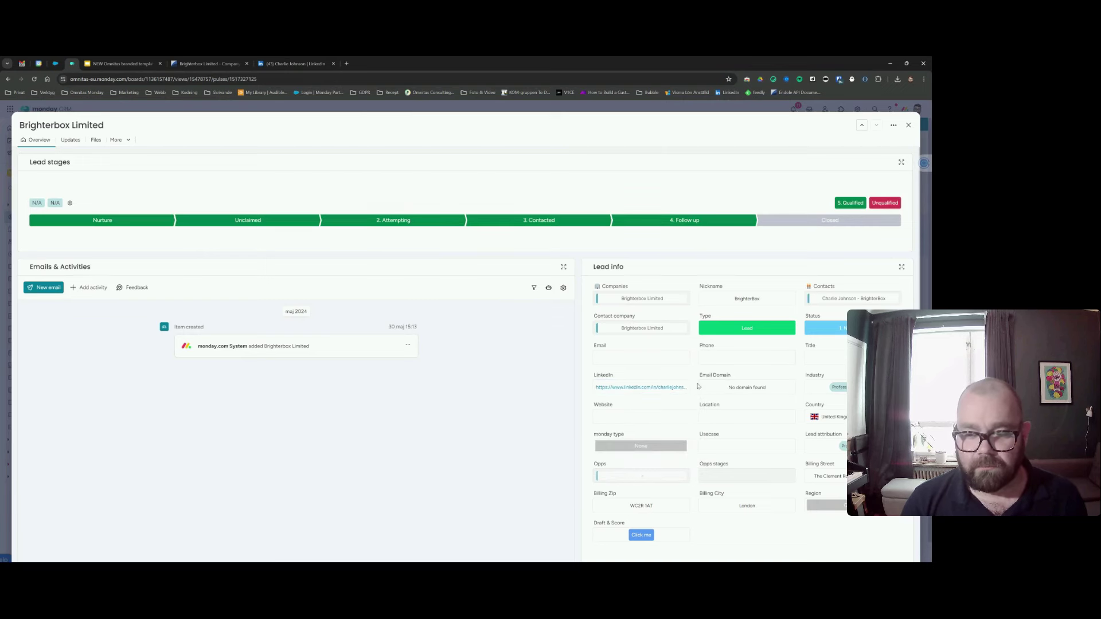
pyautogui.scroll(-1, 698, 386)
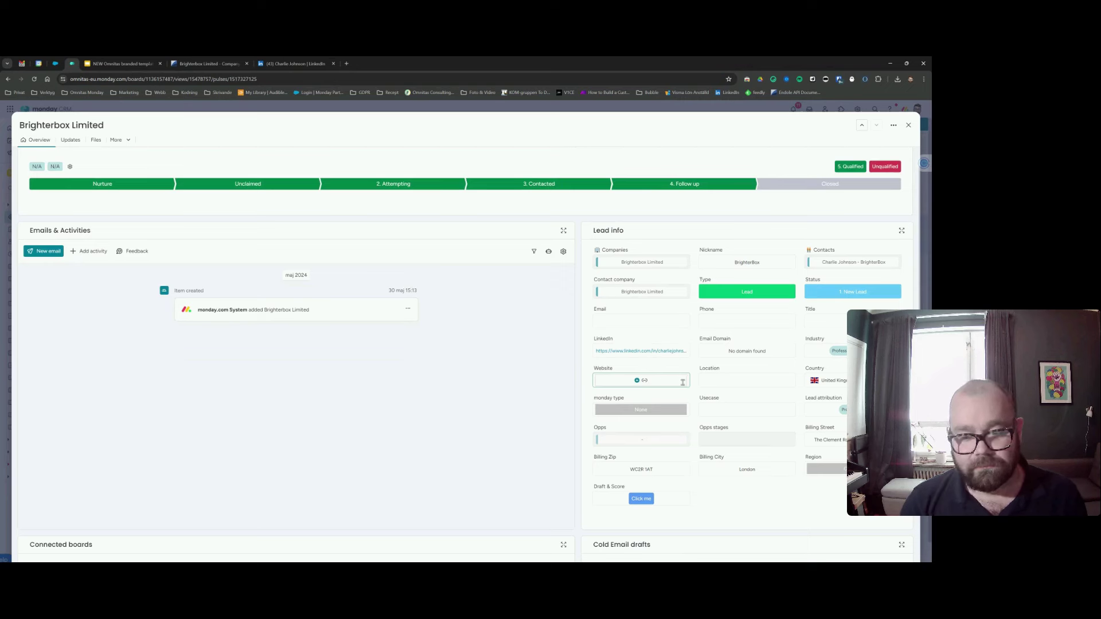
pyautogui.click(650, 381)
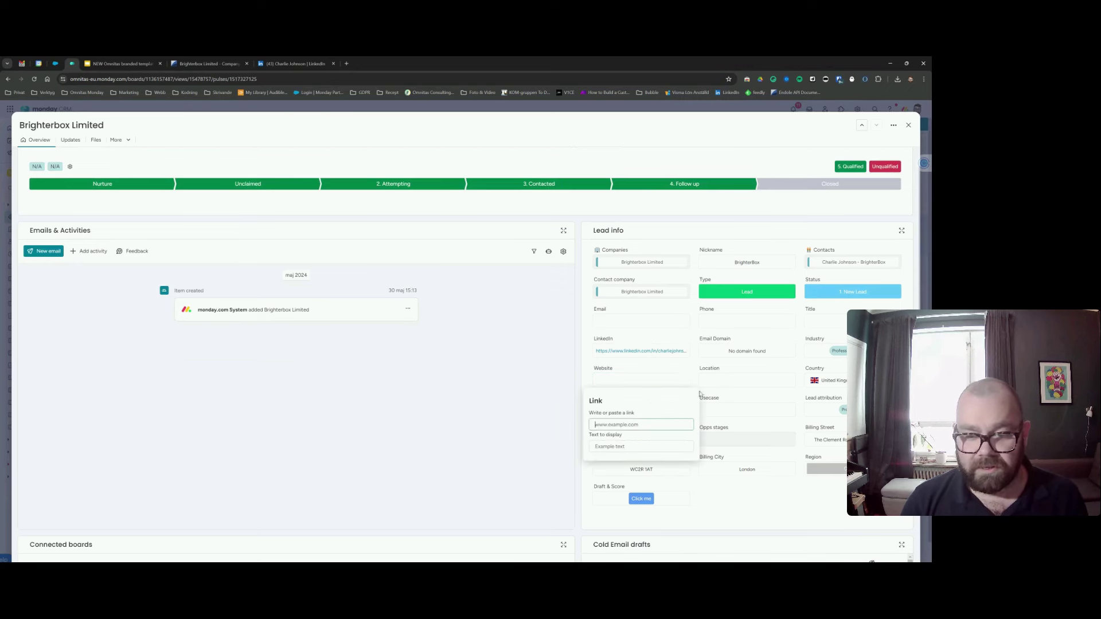
pyautogui.write('www')
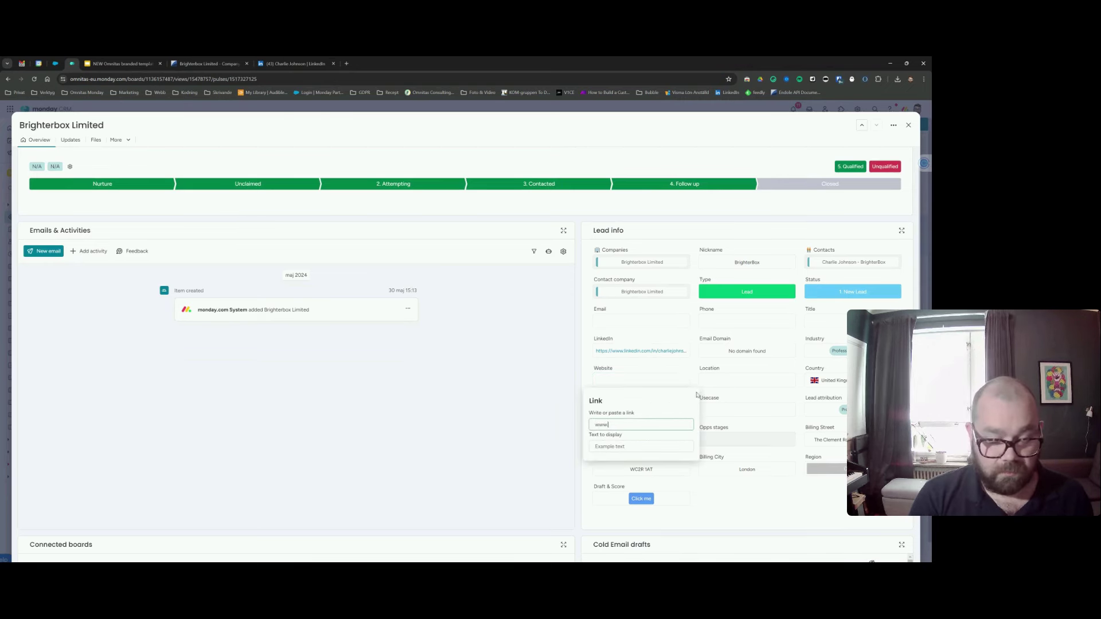
pyautogui.write('.brighterbox.com')
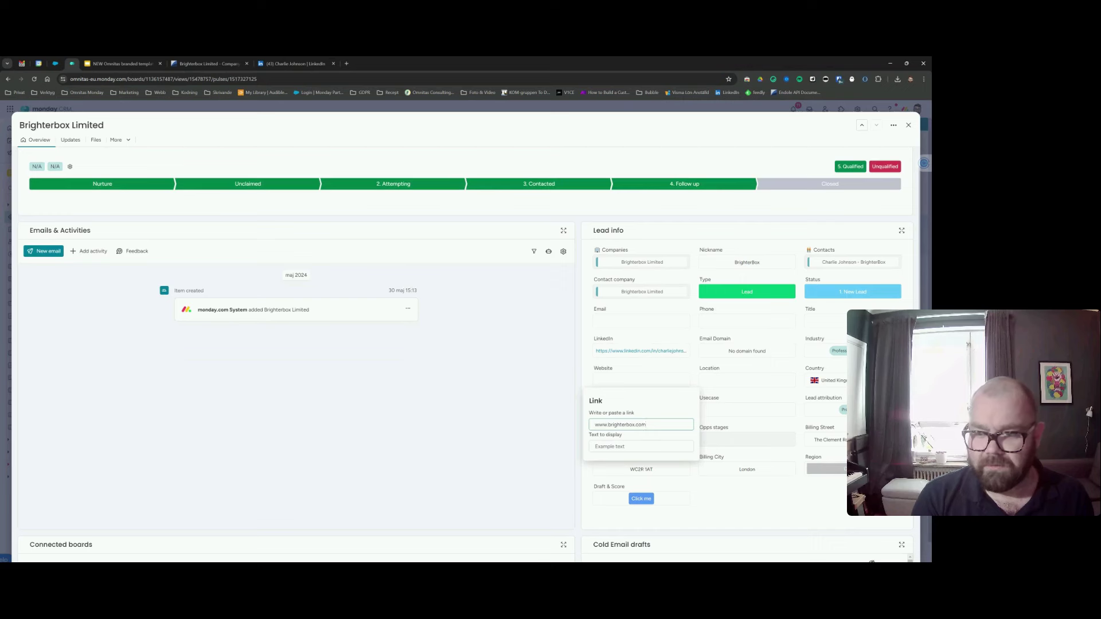
pyautogui.press('Return')
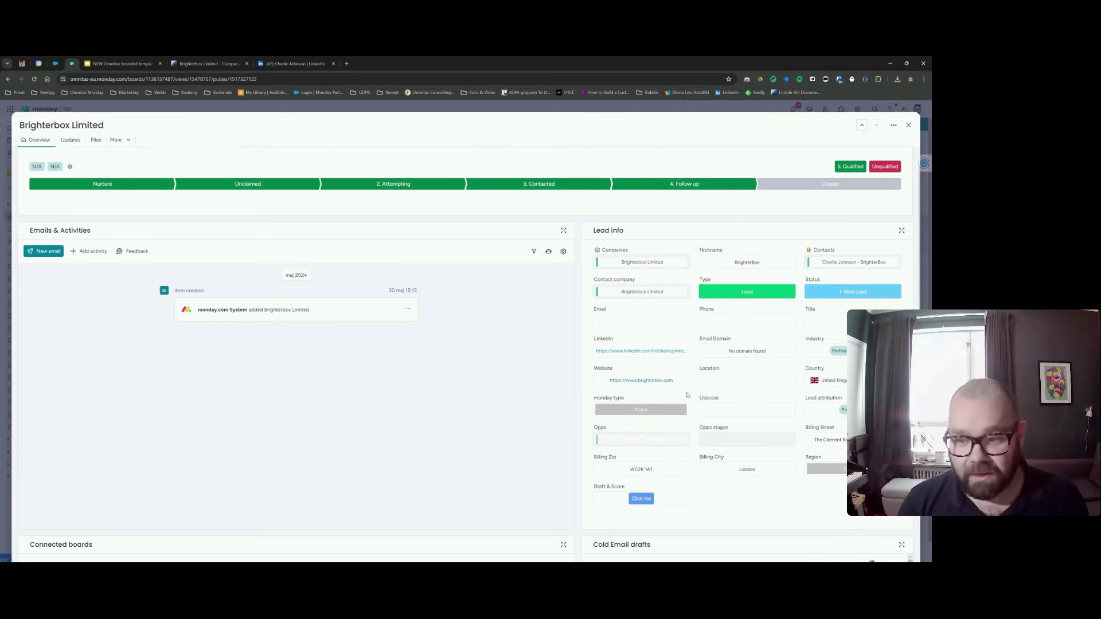
# Pick Project management from the Usecase label list and close the list.
pyautogui.click(729, 409)
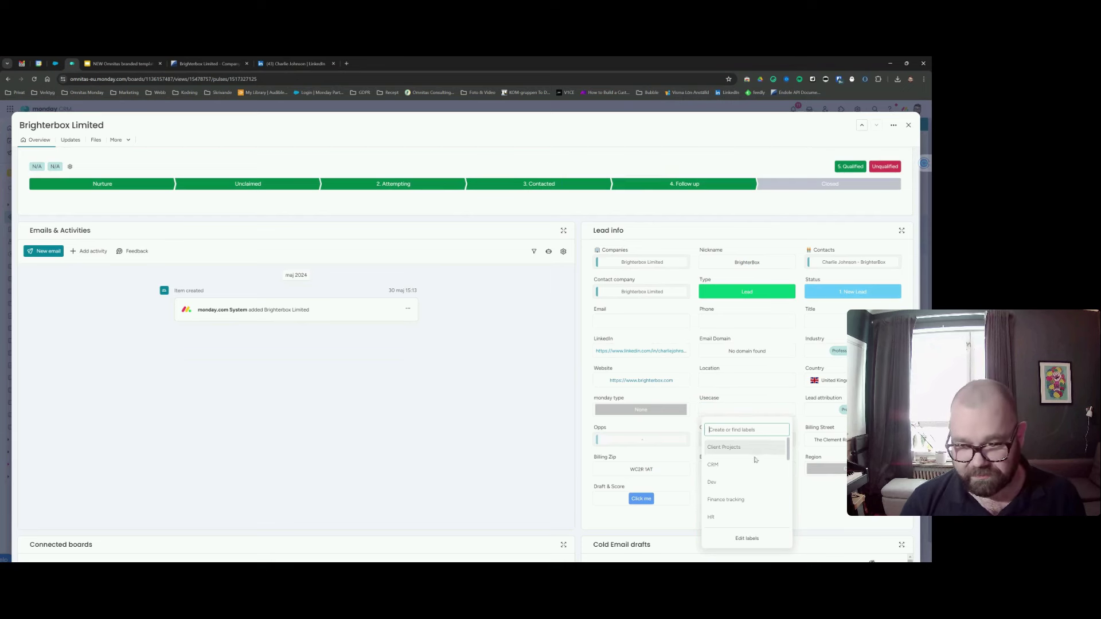
pyautogui.scroll(-1, 723, 504)
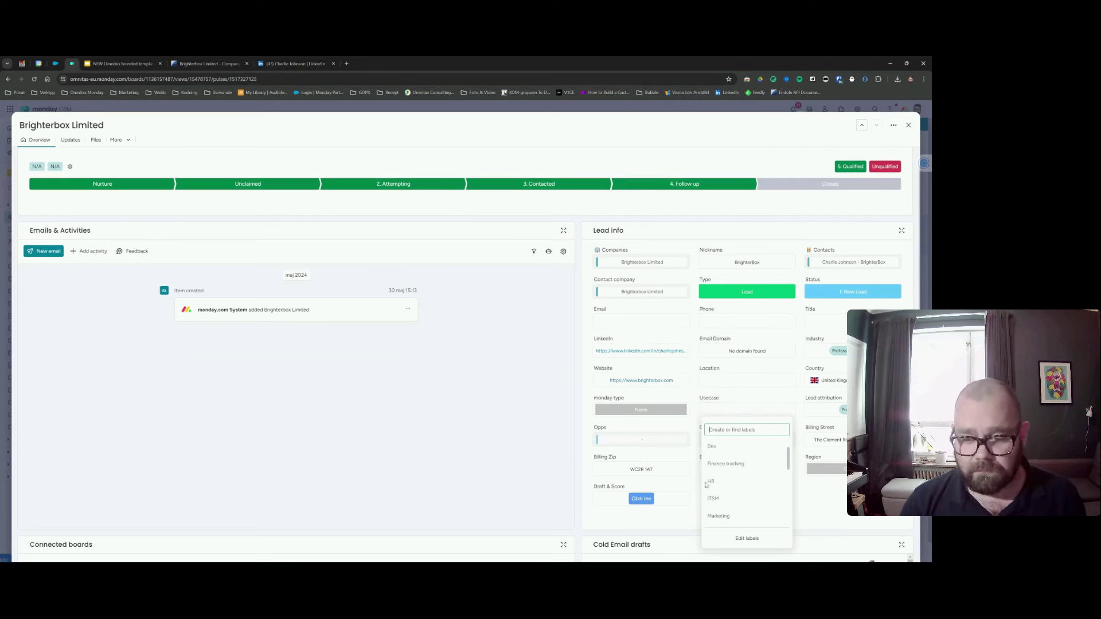
pyautogui.scroll(-3, 745, 488)
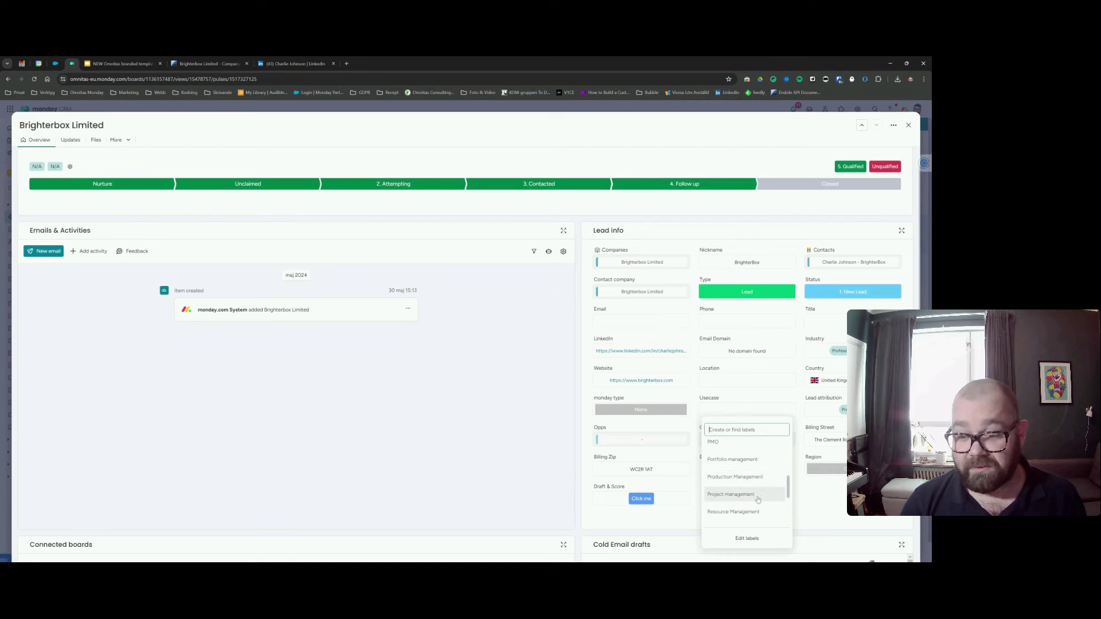
pyautogui.scroll(-2, 755, 498)
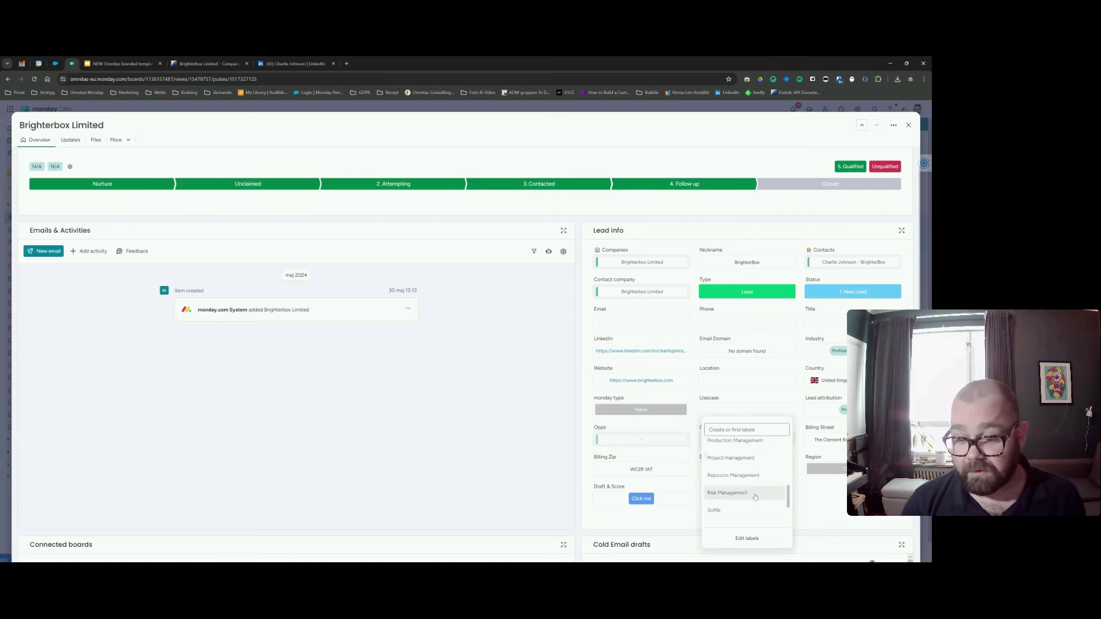
pyautogui.scroll(-4, 756, 497)
pyautogui.scroll(4, 755, 497)
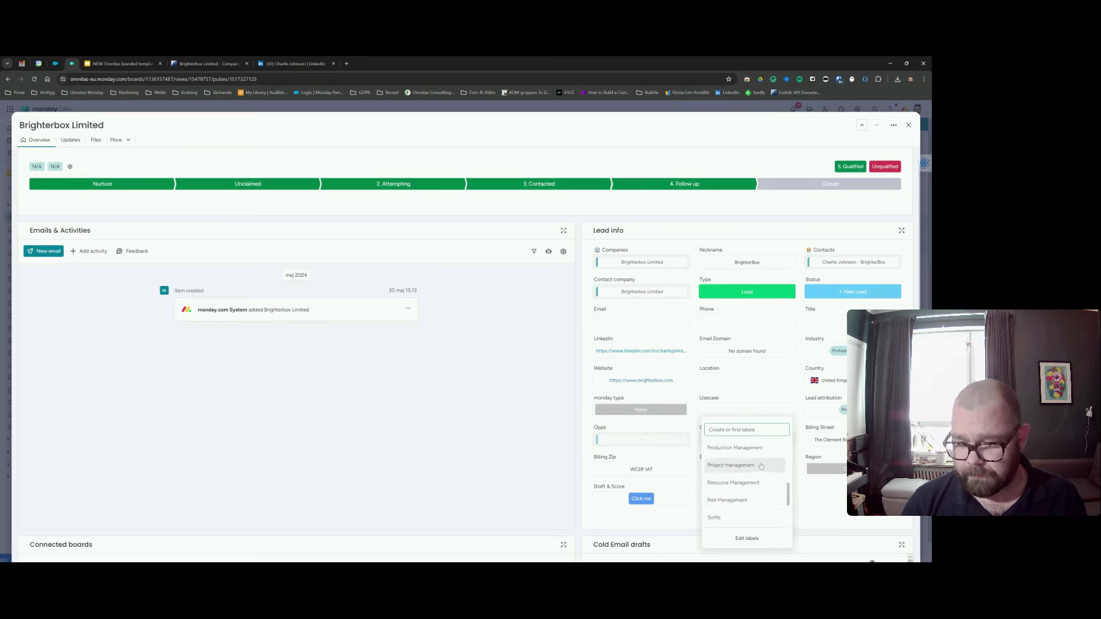
pyautogui.scroll(2, 756, 482)
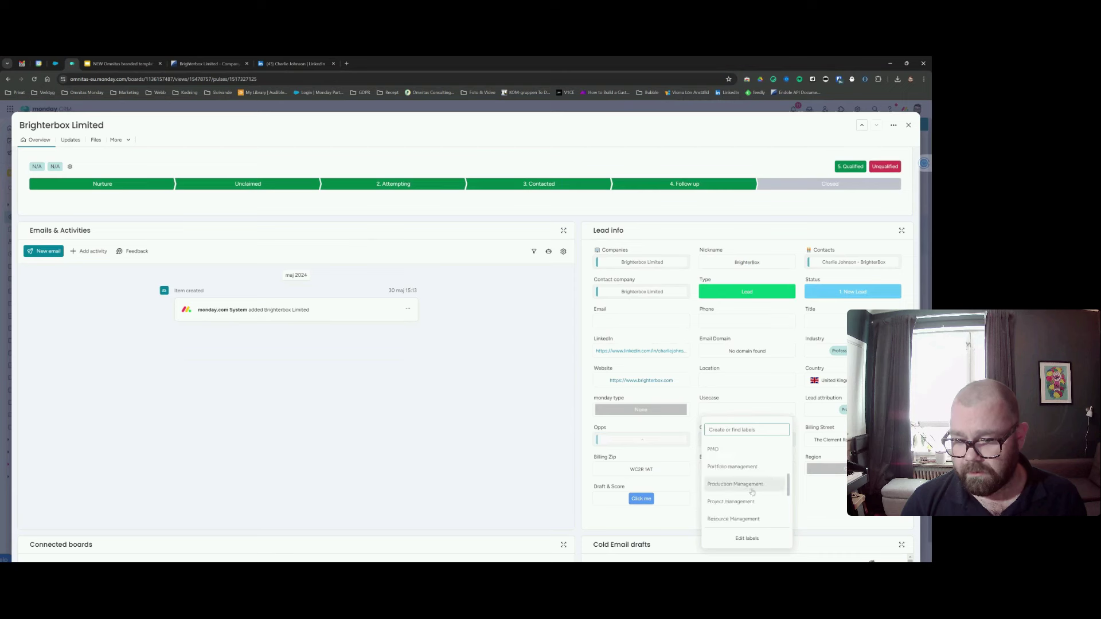
pyautogui.scroll(2, 745, 484)
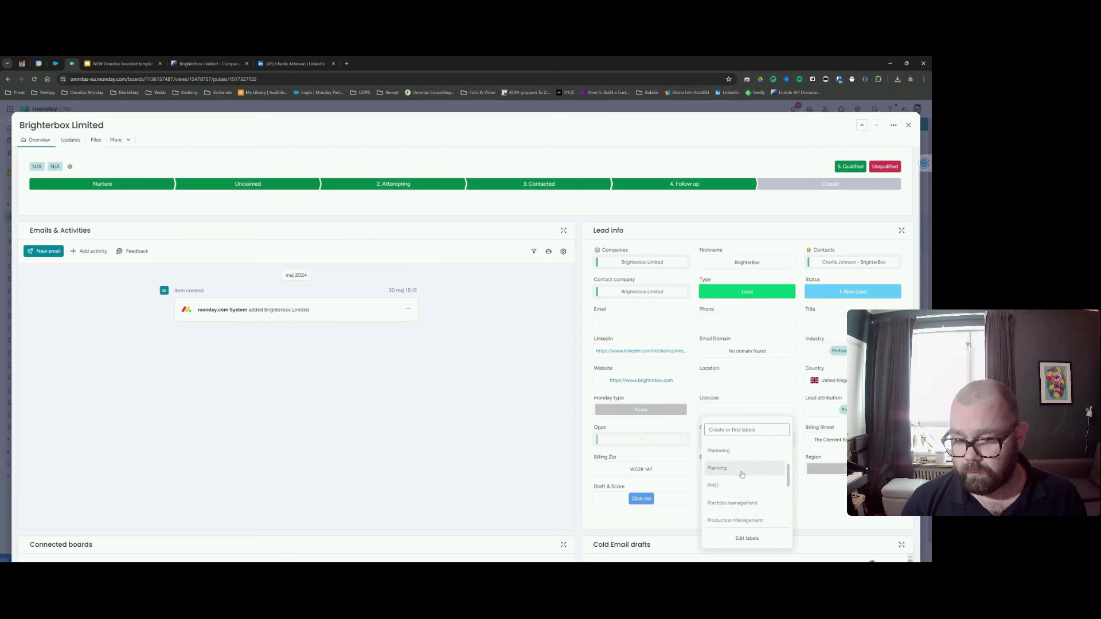
pyautogui.scroll(-1, 741, 476)
pyautogui.scroll(1, 741, 476)
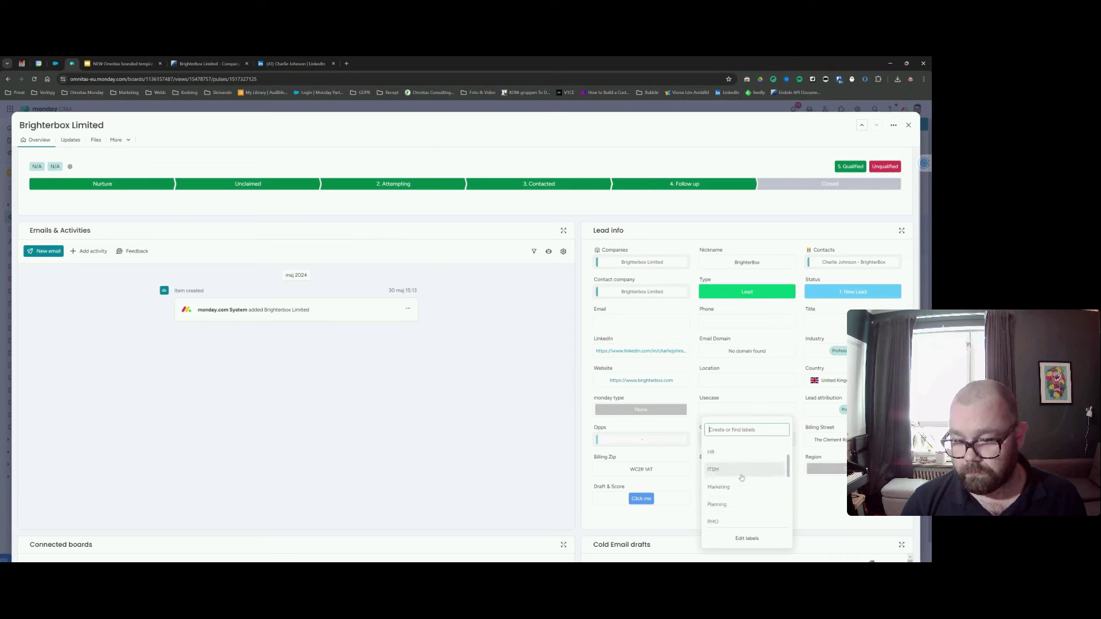
pyautogui.scroll(-2, 741, 477)
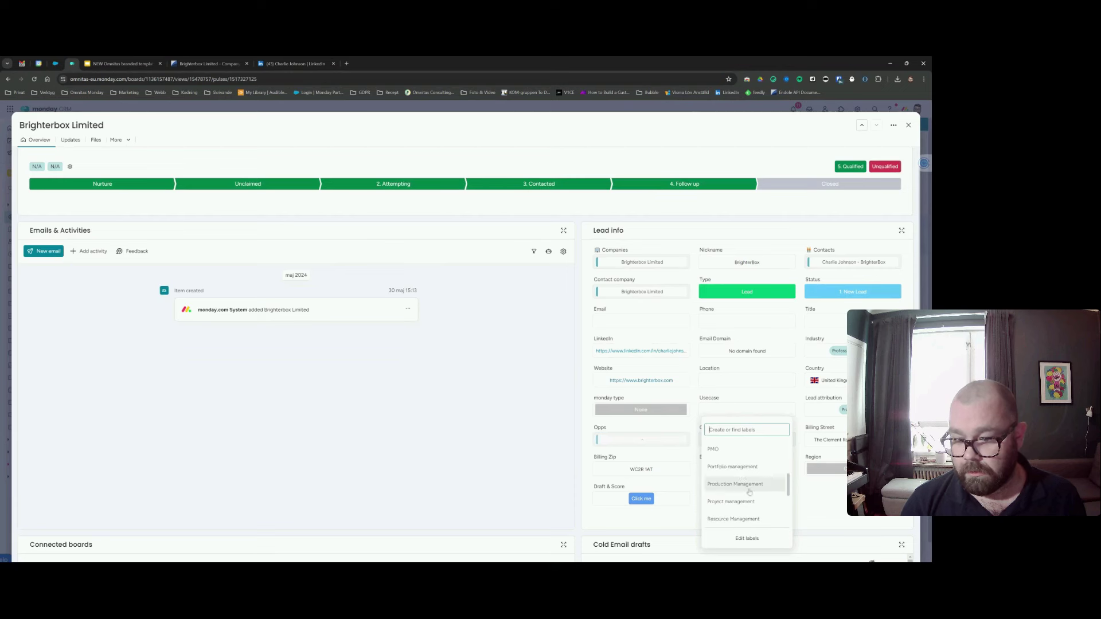
pyautogui.click(747, 503)
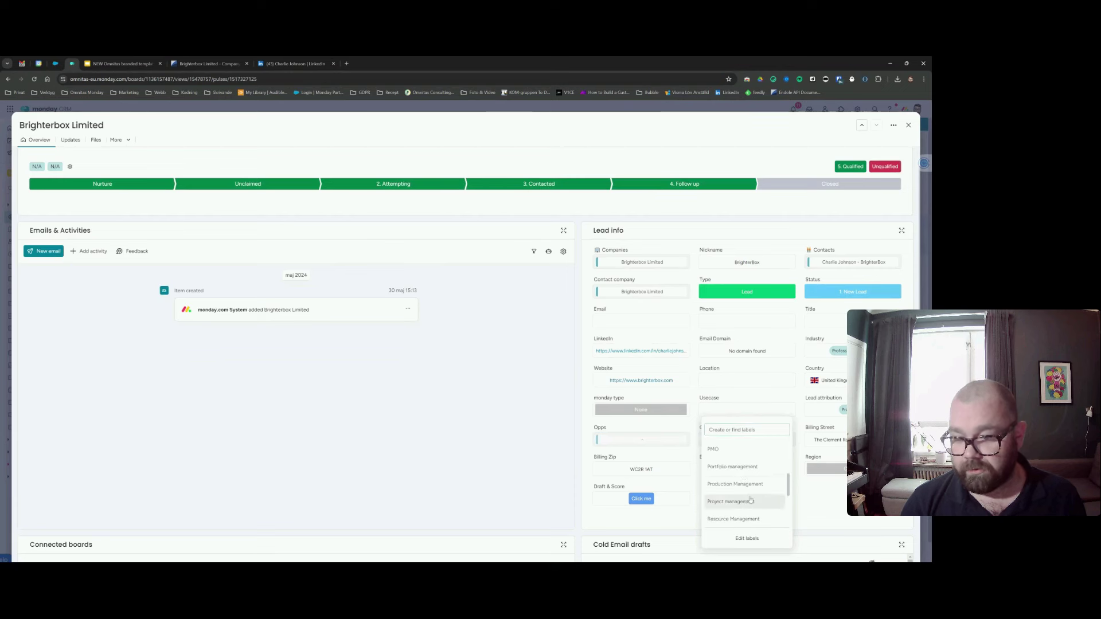
pyautogui.click(748, 396)
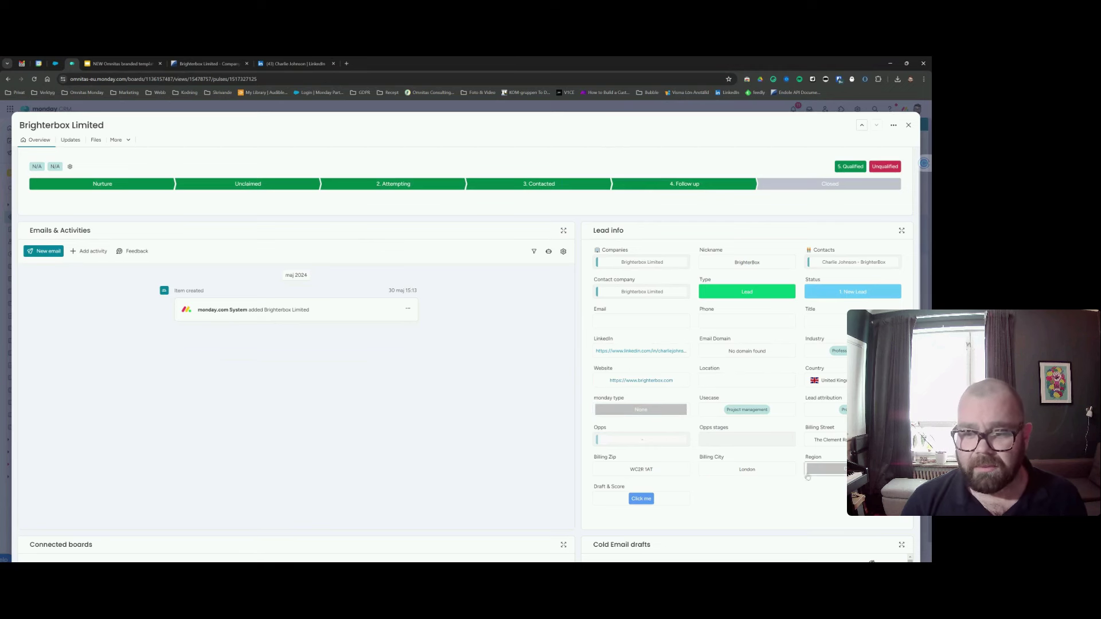
# Run Draft & Score on the lead and check the generated Cold Email drafts.
pyautogui.click(640, 498)
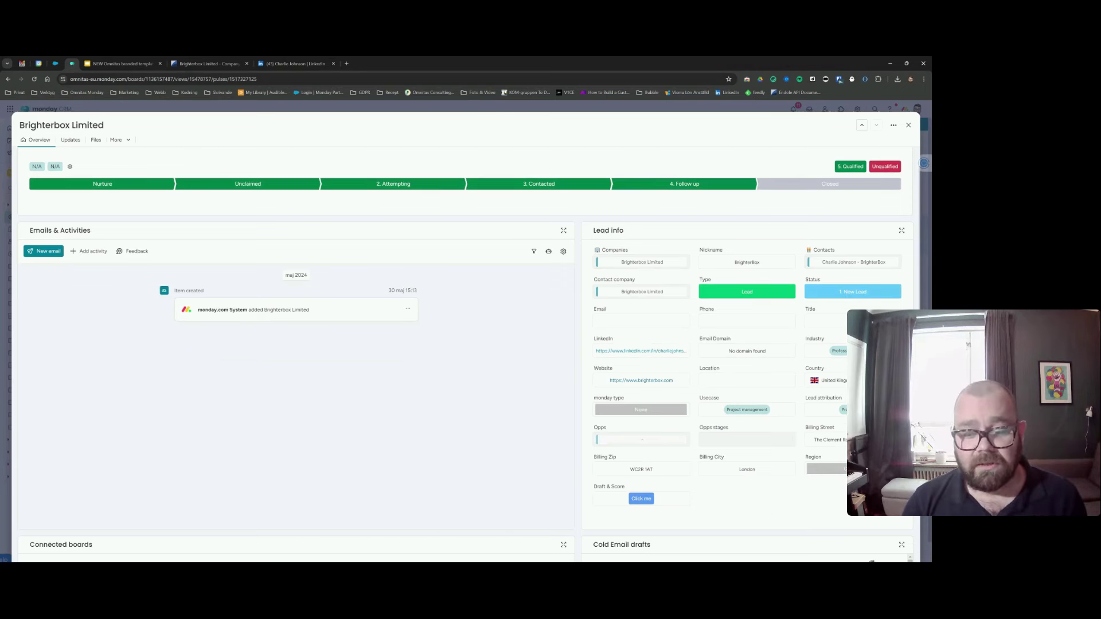
pyautogui.scroll(-1, 466, 354)
pyautogui.scroll(1, 769, 405)
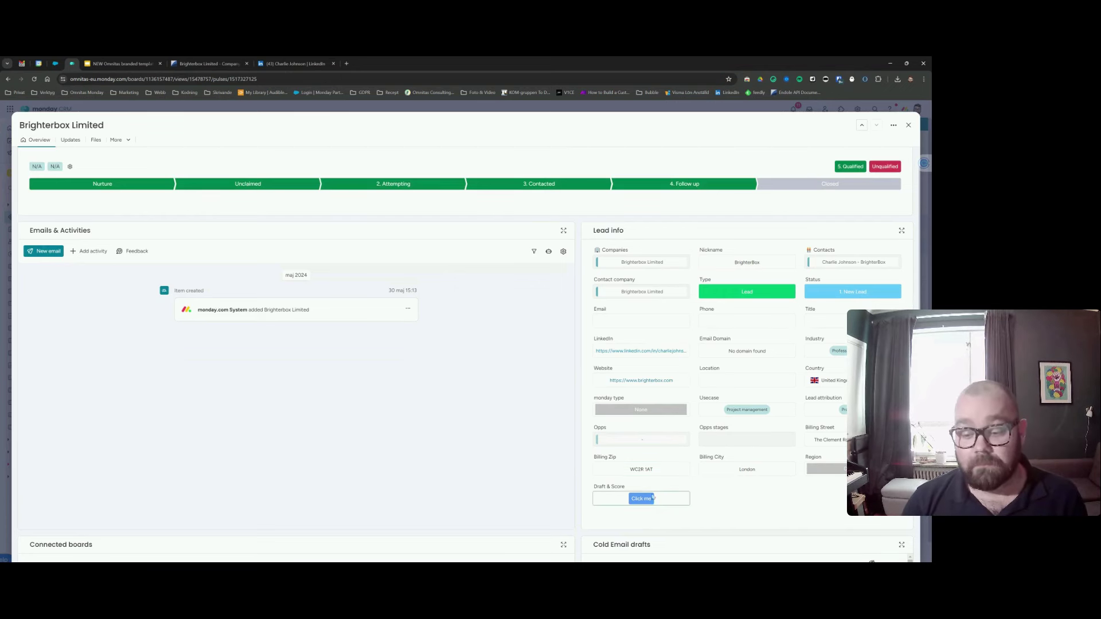
pyautogui.scroll(-1, 774, 471)
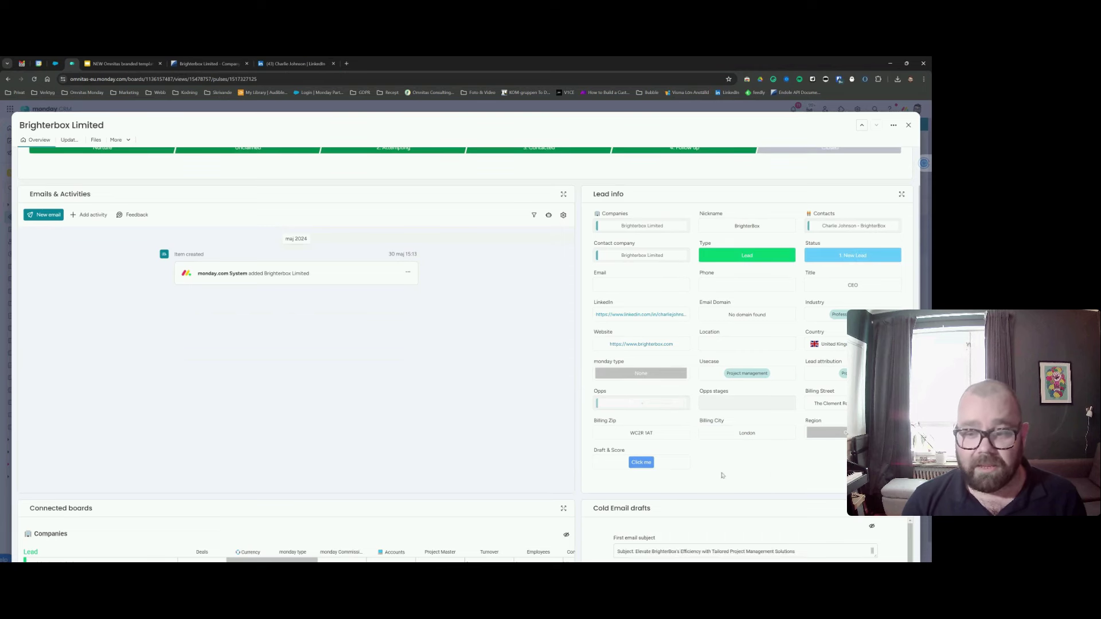
pyautogui.scroll(1, 739, 479)
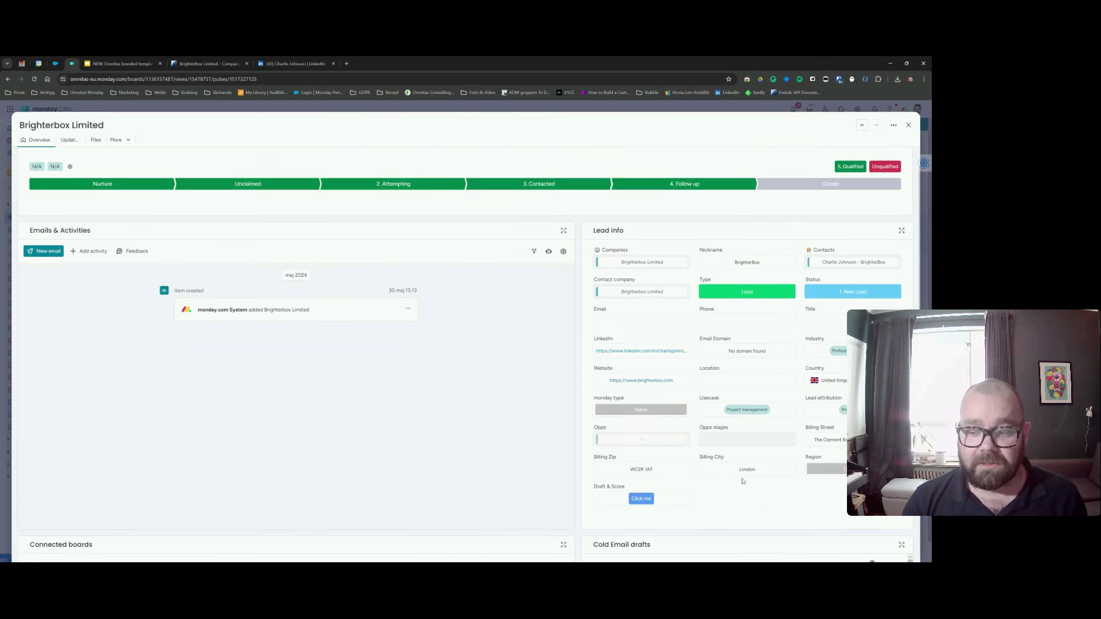
# Assign the GB label to the lead's Region field.
pyautogui.click(835, 469)
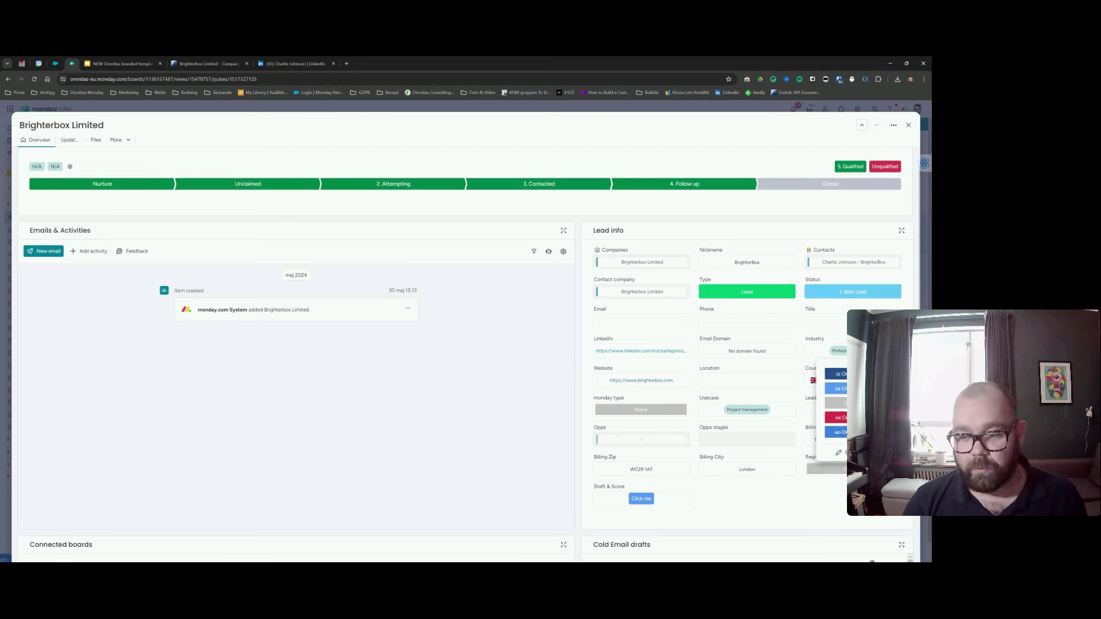
pyautogui.click(836, 388)
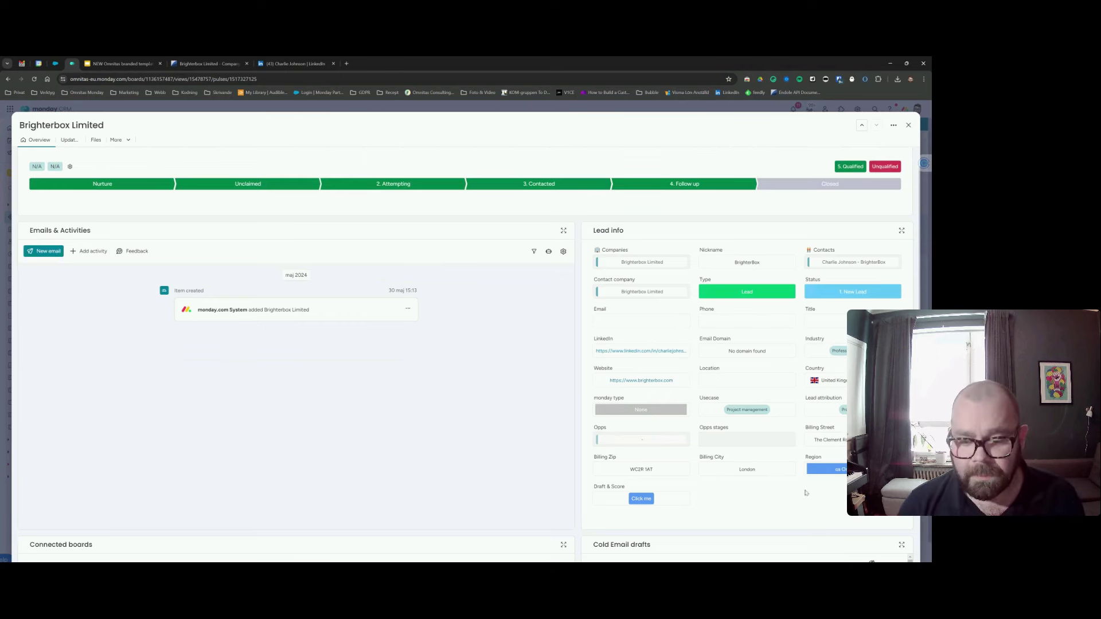
pyautogui.scroll(-2, 805, 493)
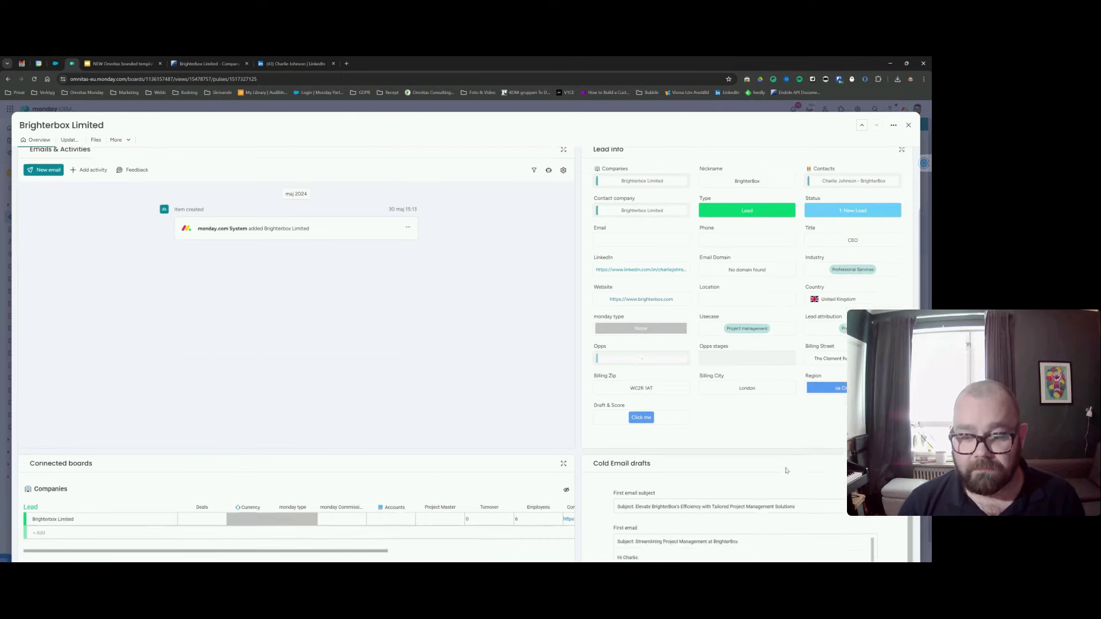
pyautogui.scroll(-2, 786, 470)
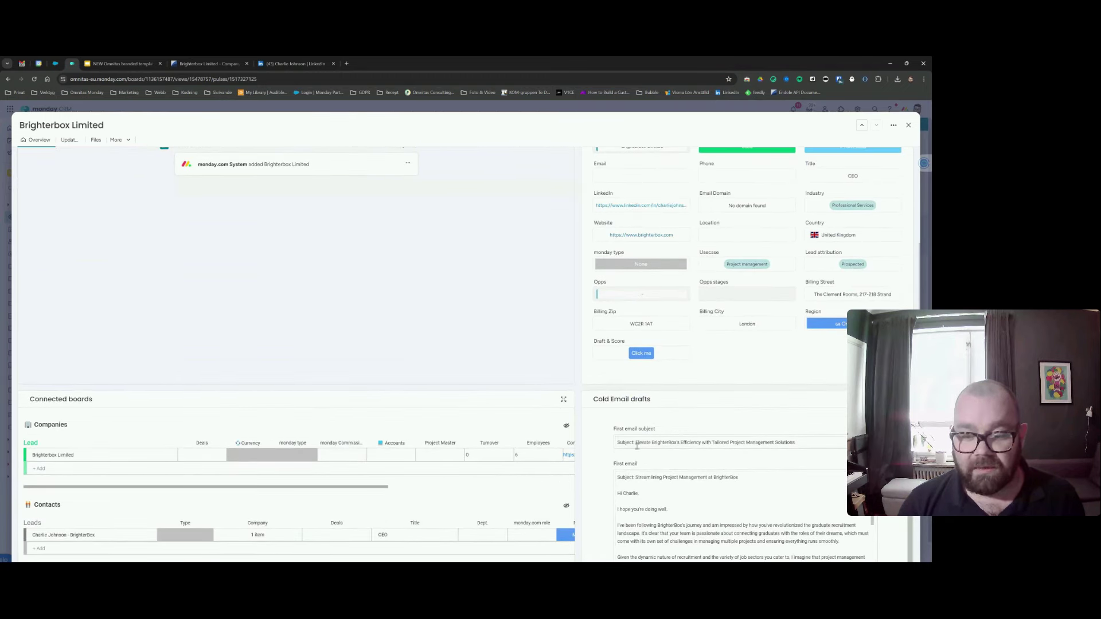
pyautogui.scroll(-1, 597, 444)
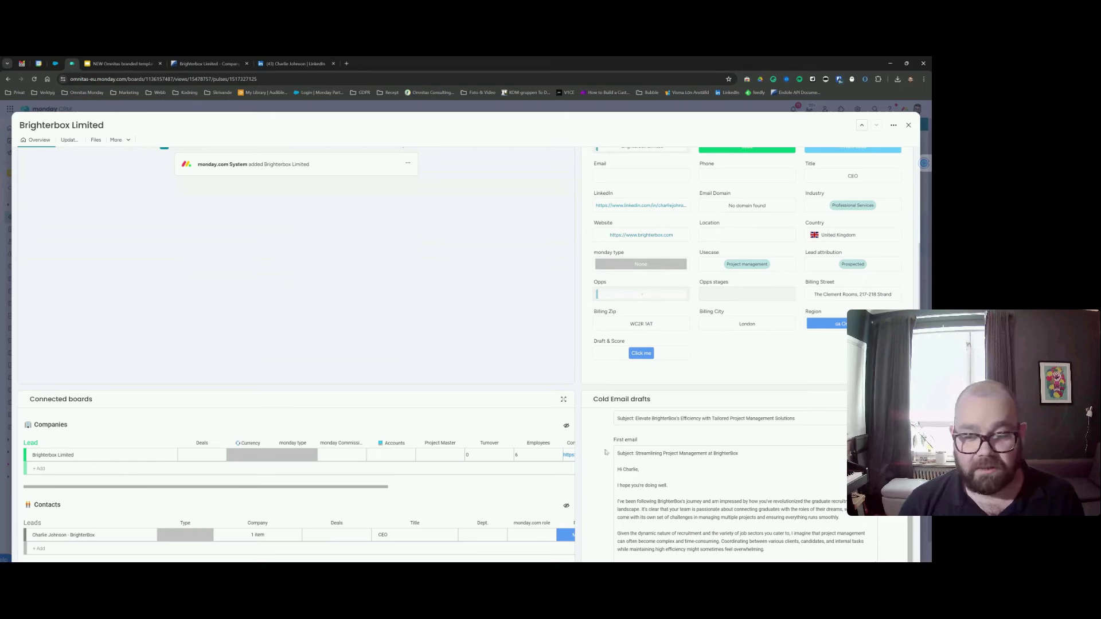
pyautogui.scroll(1, 602, 450)
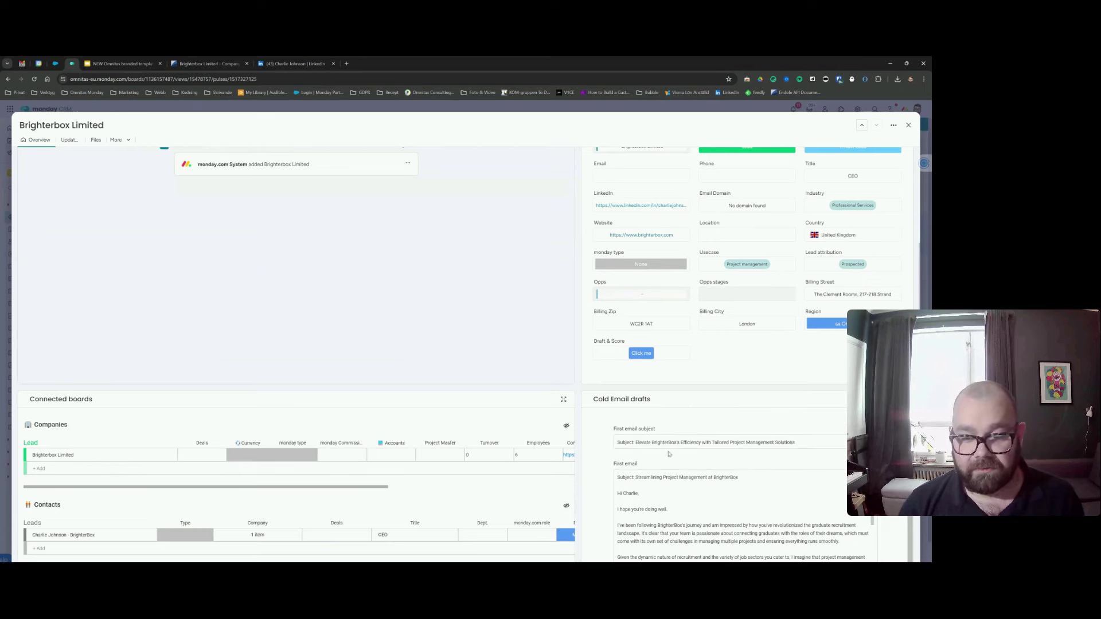
pyautogui.moveTo(641, 443)
pyautogui.mouseDown()
pyautogui.moveTo(804, 446)
pyautogui.moveTo(630, 441)
pyautogui.moveTo(639, 442)
pyautogui.mouseUp()
pyautogui.click(816, 462)
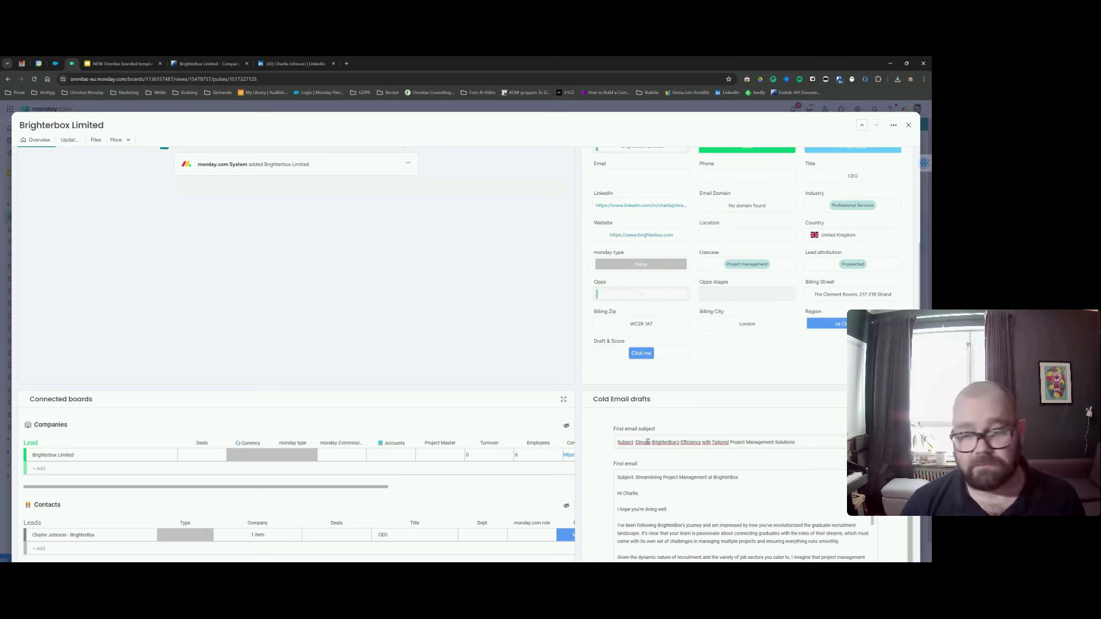
pyautogui.scroll(-3, 676, 488)
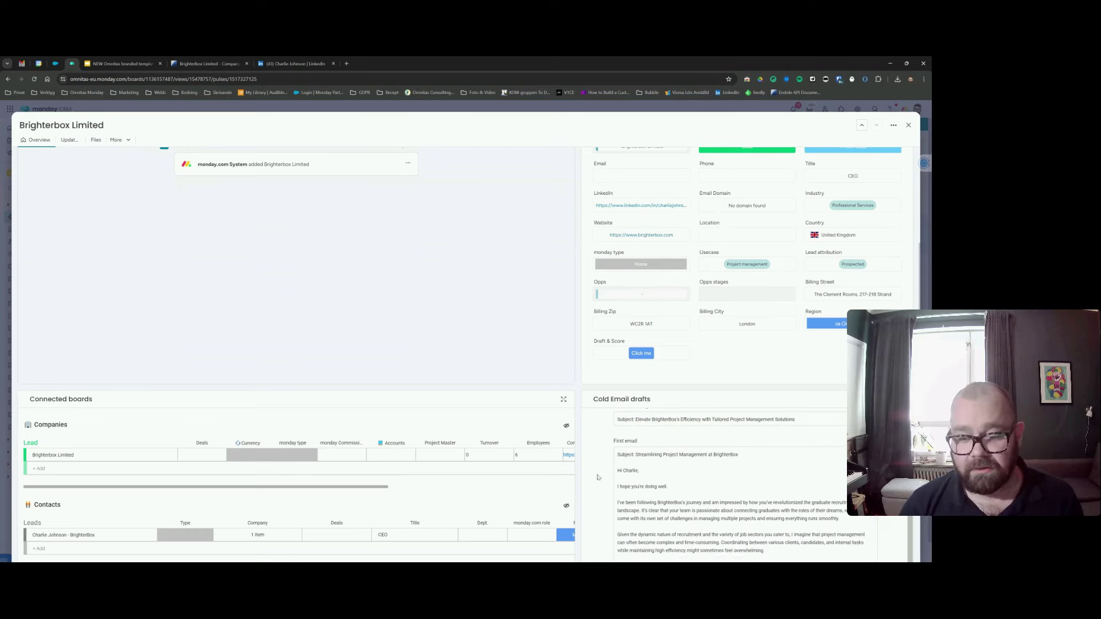
pyautogui.scroll(2, 679, 422)
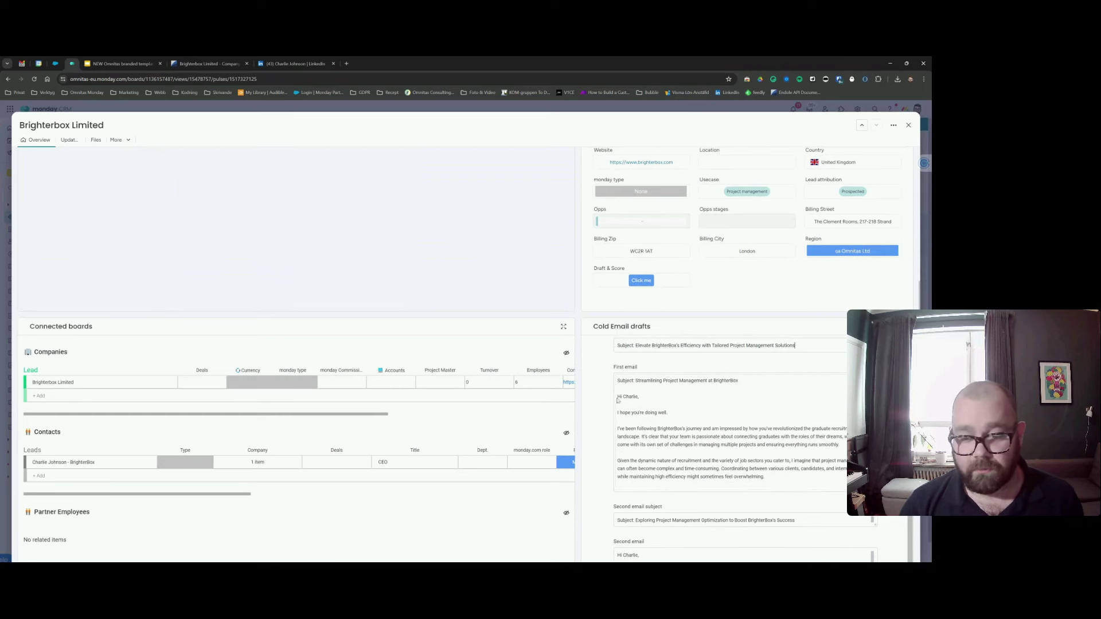
pyautogui.scroll(-2, 705, 441)
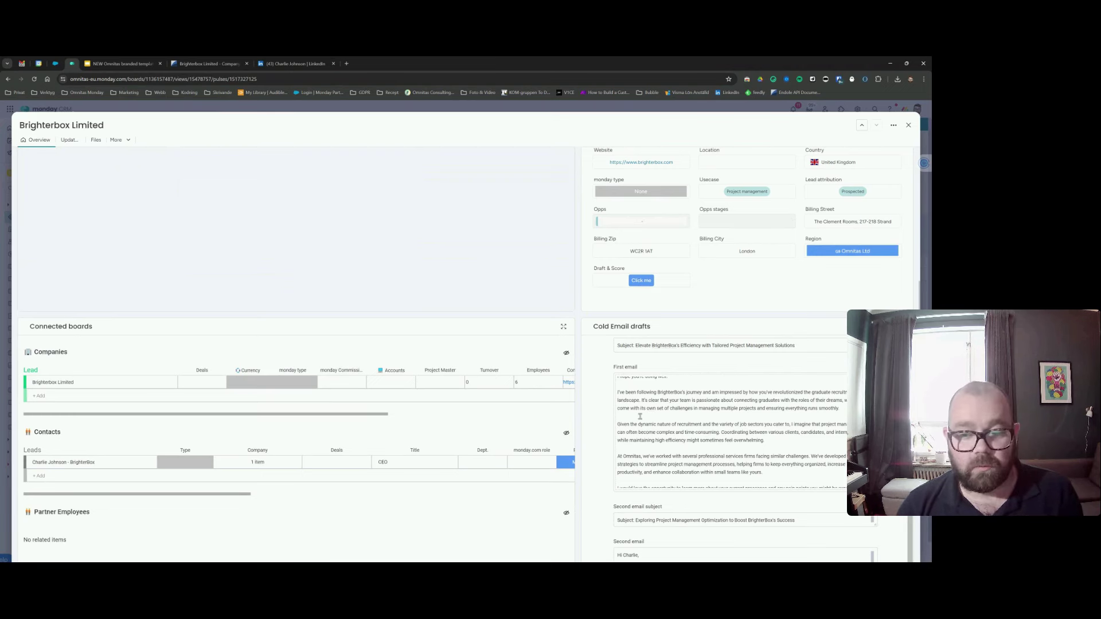
pyautogui.scroll(5, 639, 417)
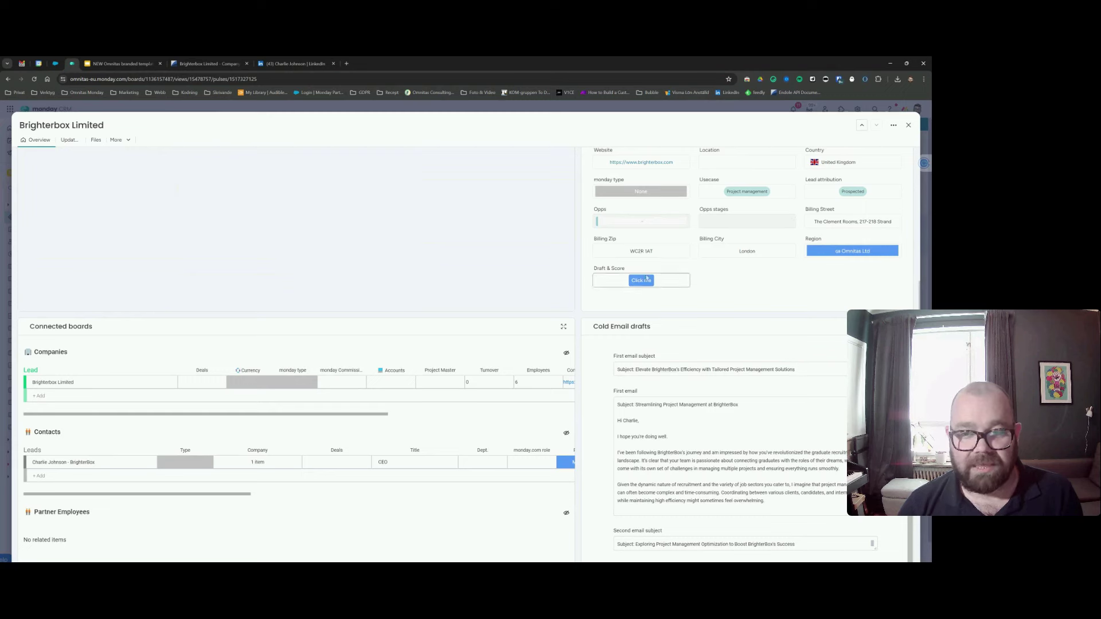
pyautogui.scroll(1, 646, 278)
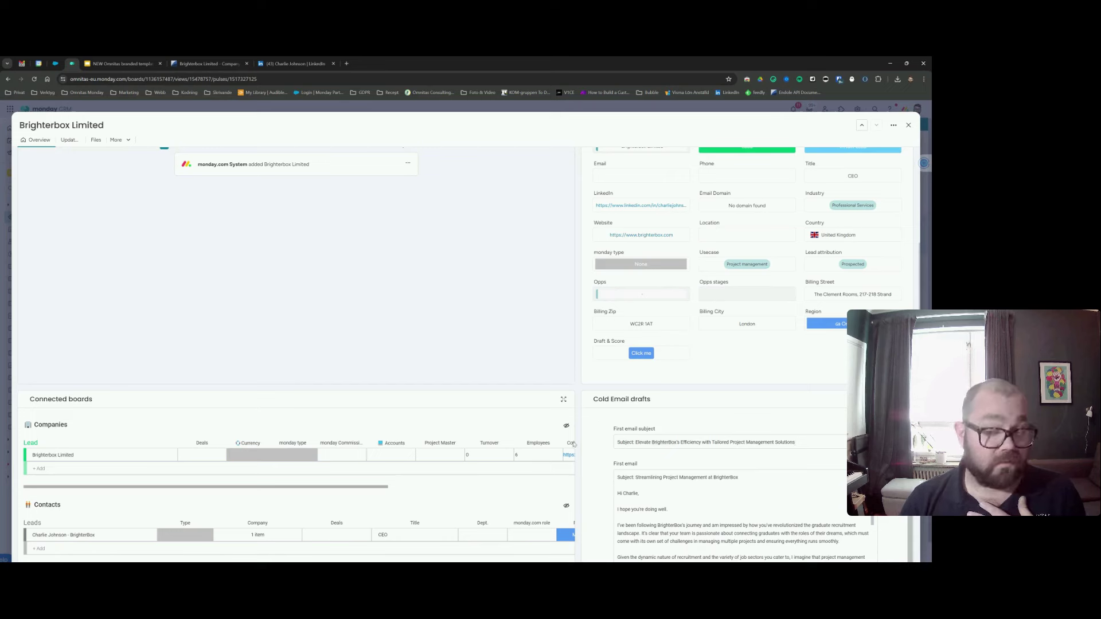
pyautogui.scroll(-1, 593, 447)
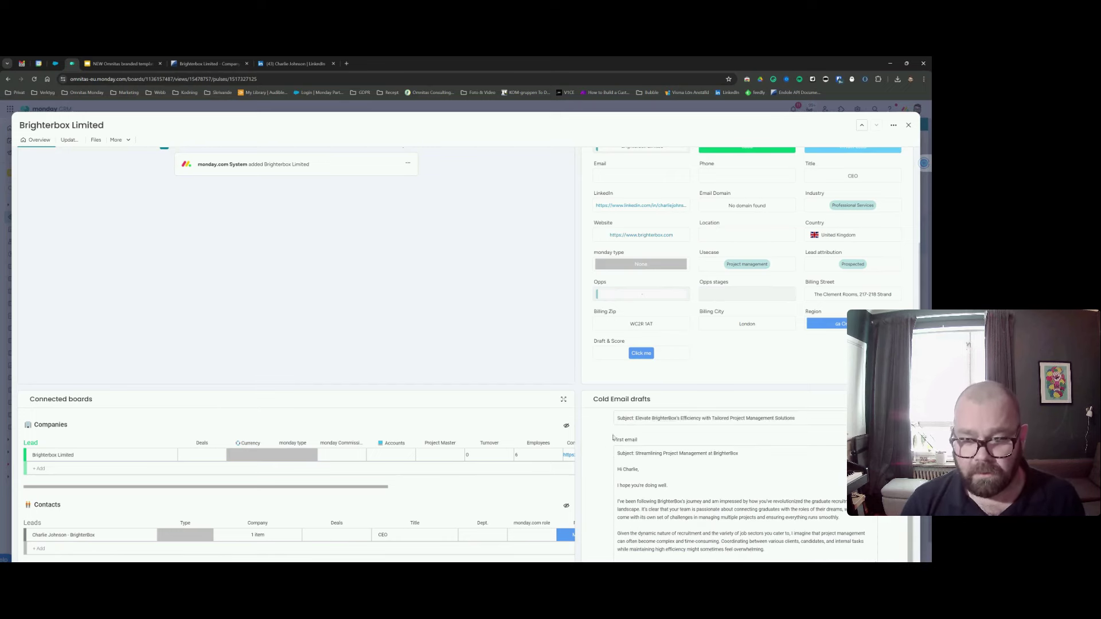
pyautogui.scroll(-4, 612, 437)
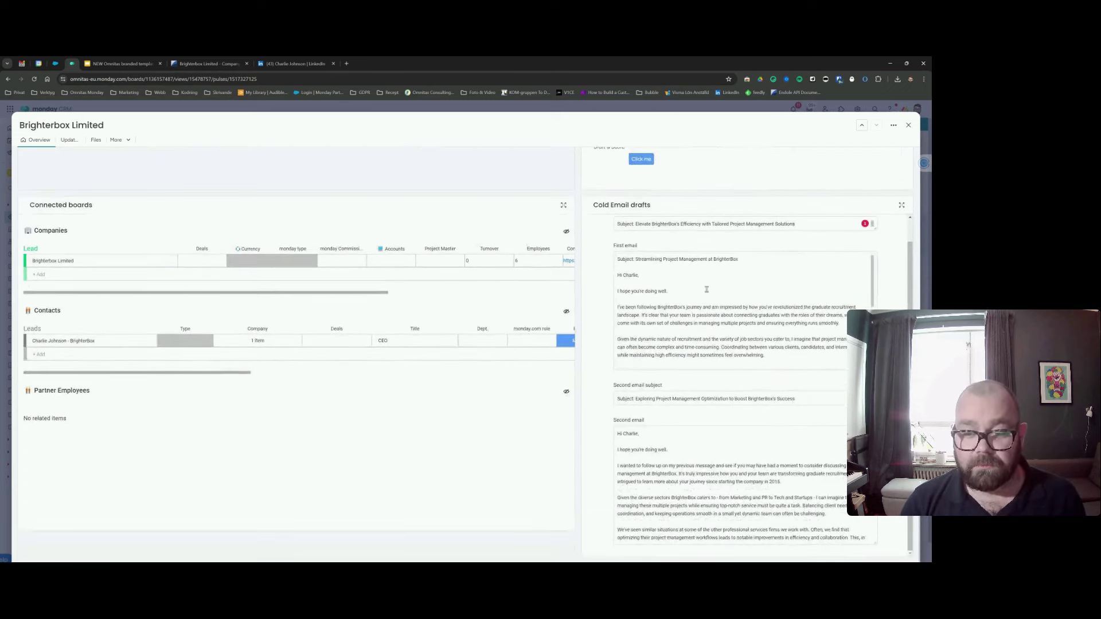
pyautogui.scroll(-10, 707, 290)
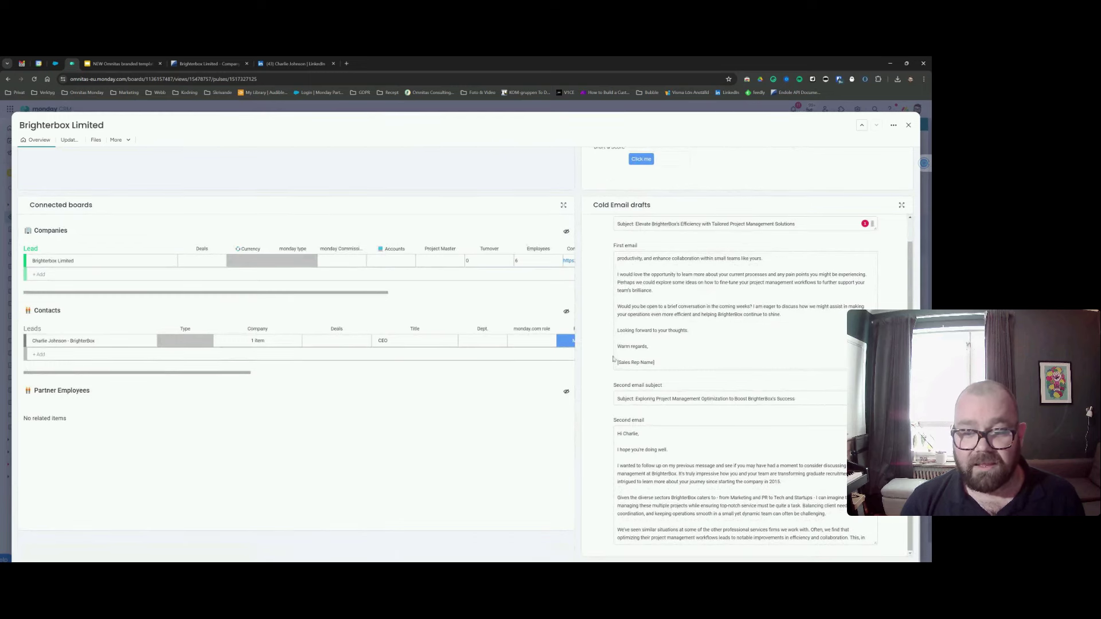
pyautogui.scroll(8, 612, 358)
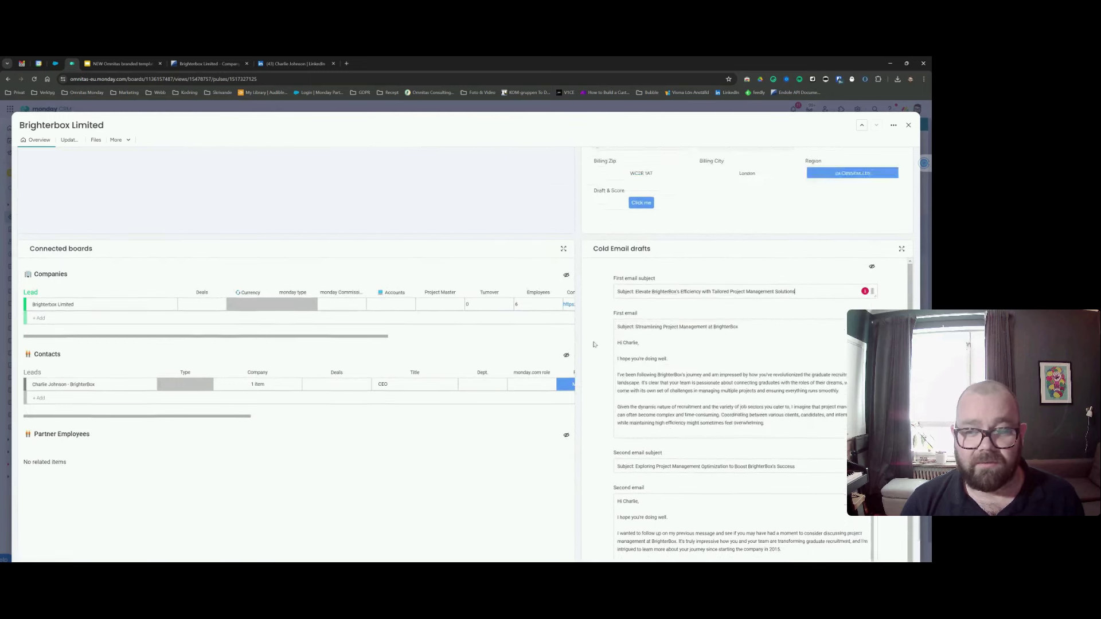
pyautogui.scroll(6, 594, 344)
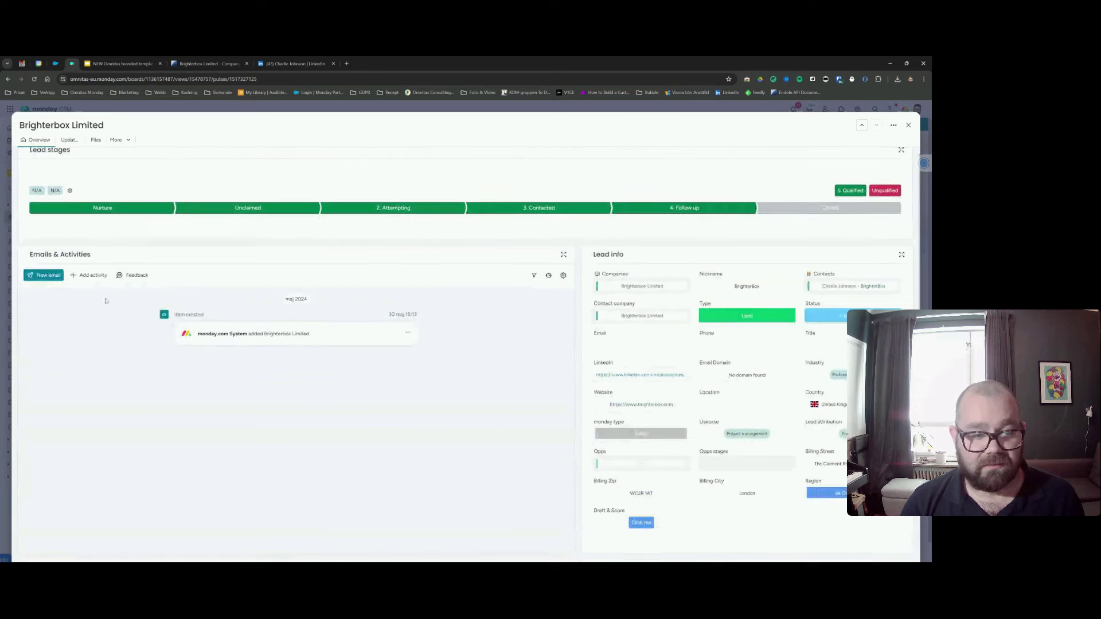
# Start a new email to the lead's contact and apply the Cold AI Outreach template.
pyautogui.click(43, 275)
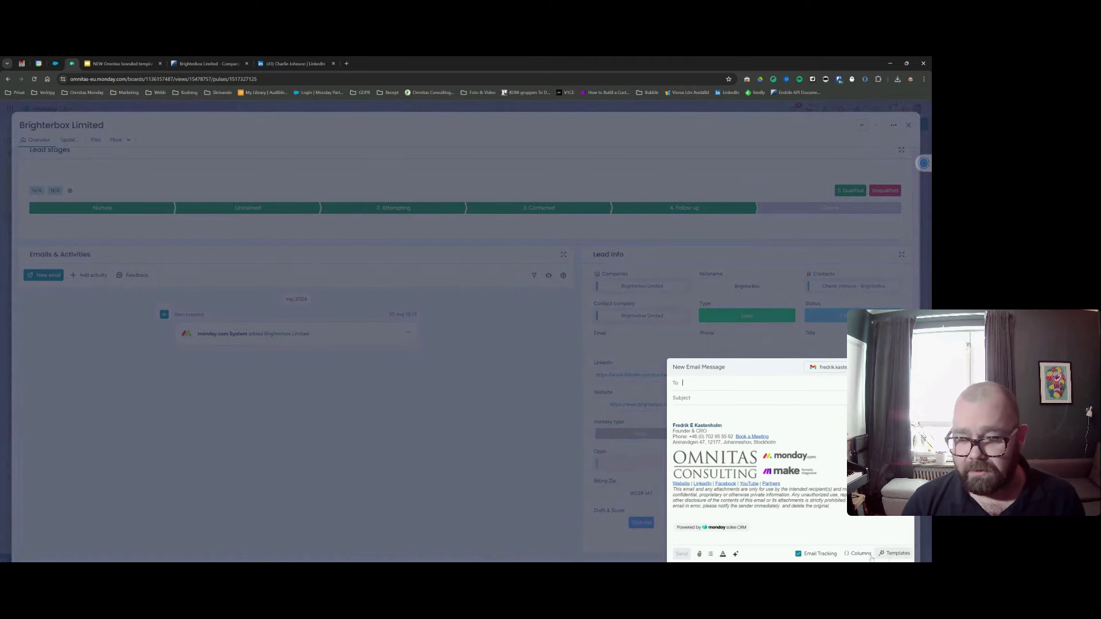
pyautogui.click(893, 553)
pyautogui.write('cold')
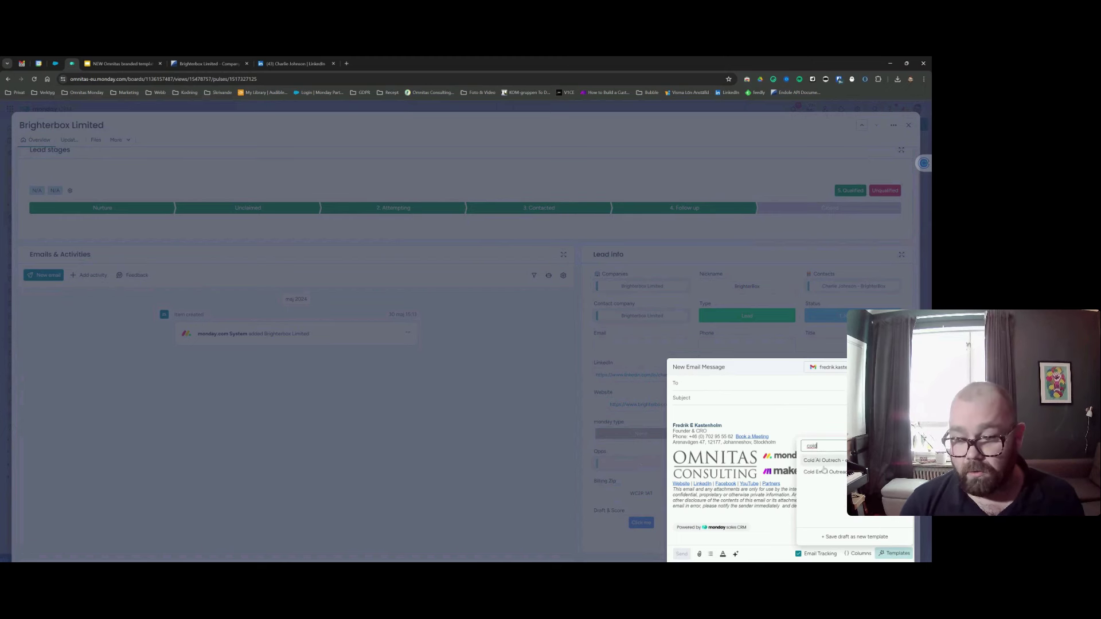
pyautogui.click(832, 464)
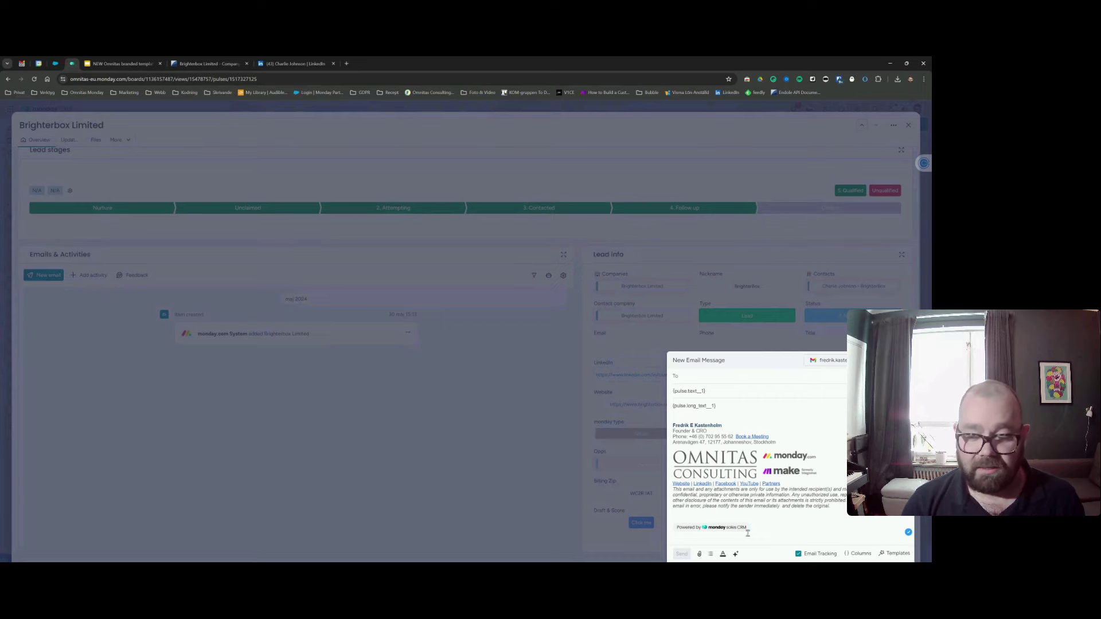
pyautogui.press('Escape')
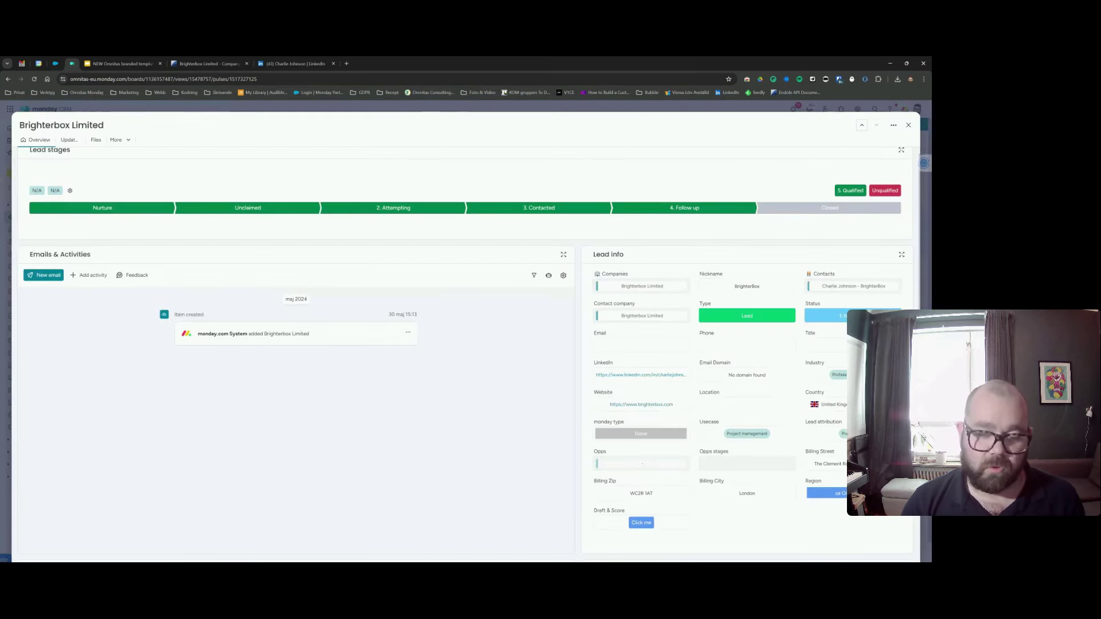
pyautogui.scroll(-3, 619, 439)
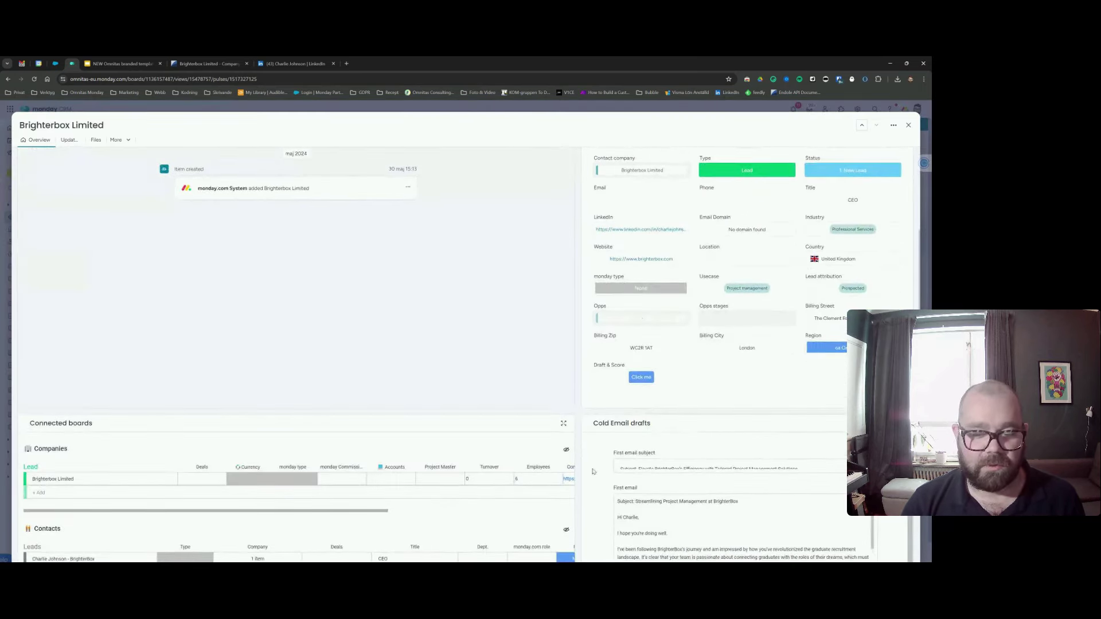
pyautogui.scroll(-1, 653, 476)
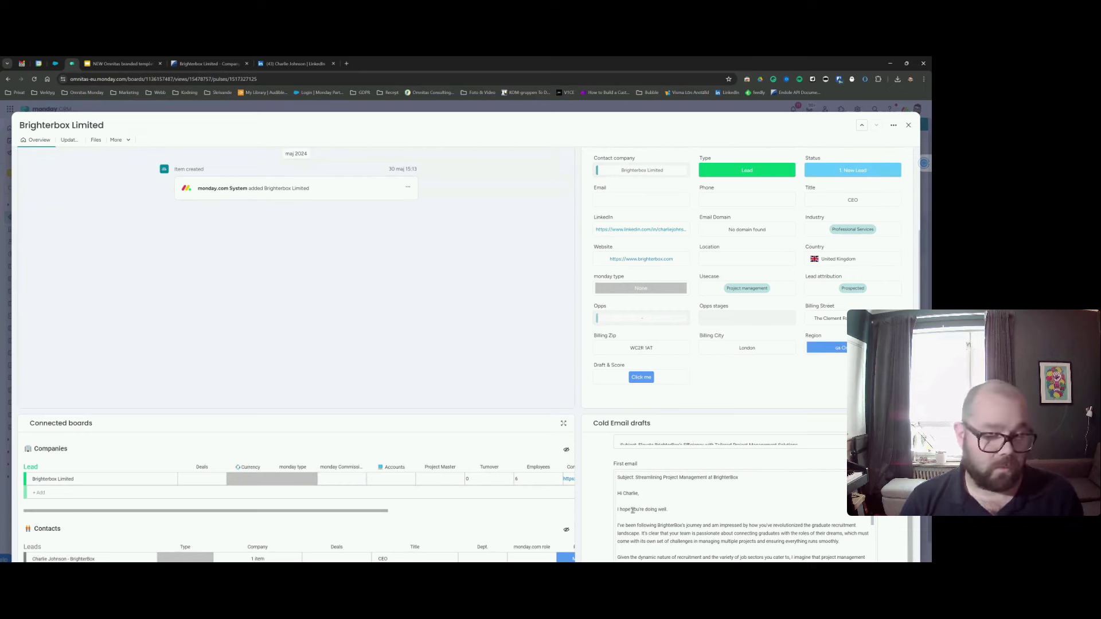
pyautogui.scroll(-4, 589, 490)
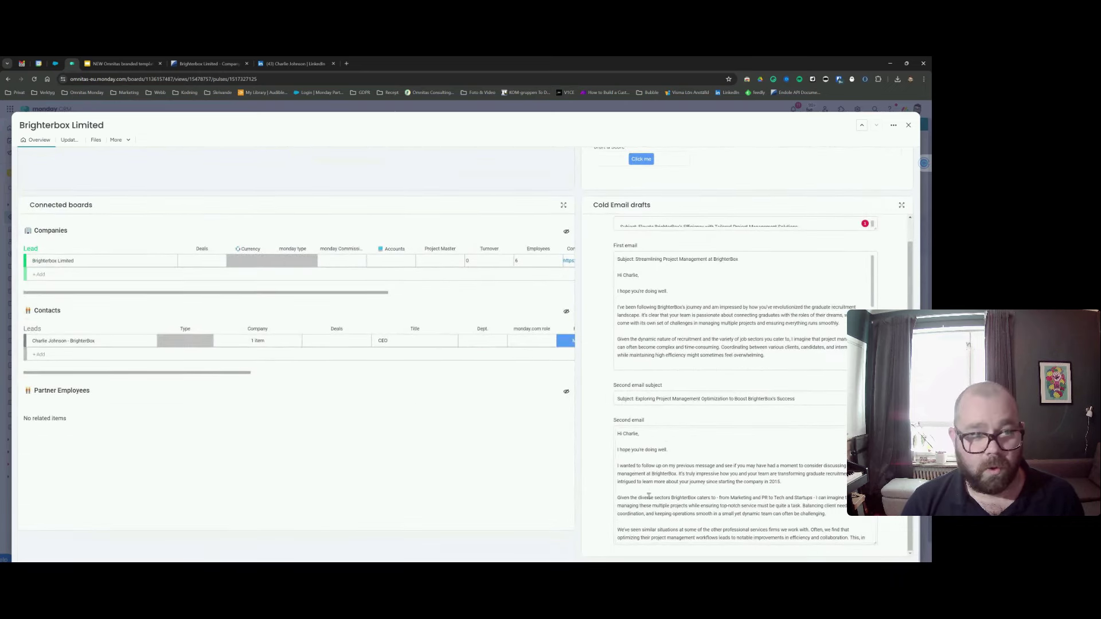
pyautogui.scroll(-1, 652, 457)
pyautogui.scroll(6, 652, 457)
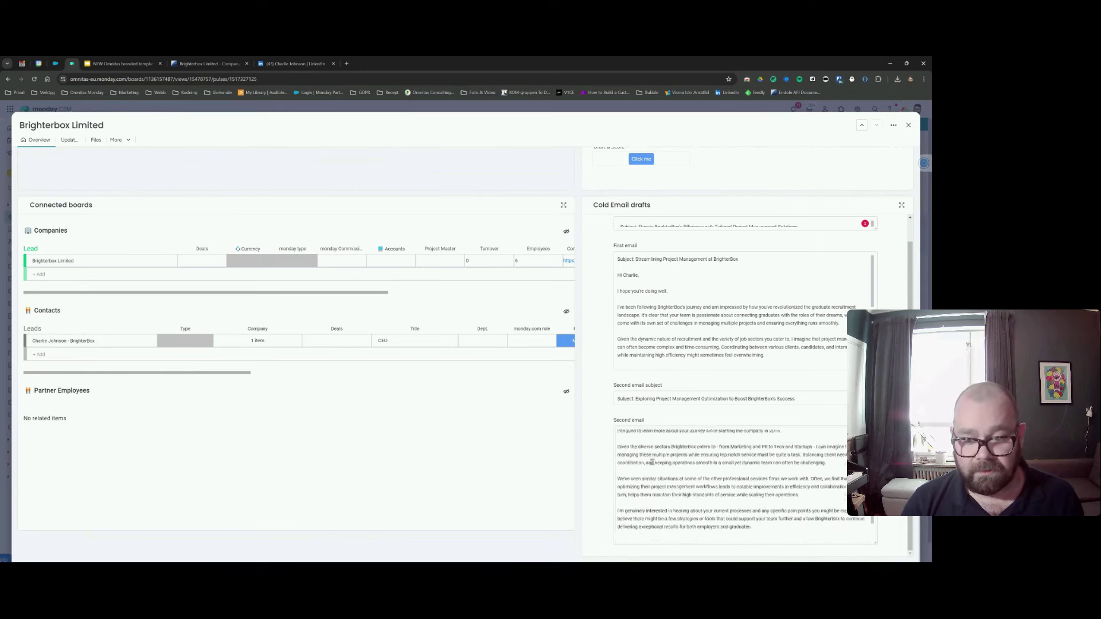
pyautogui.scroll(5, 595, 378)
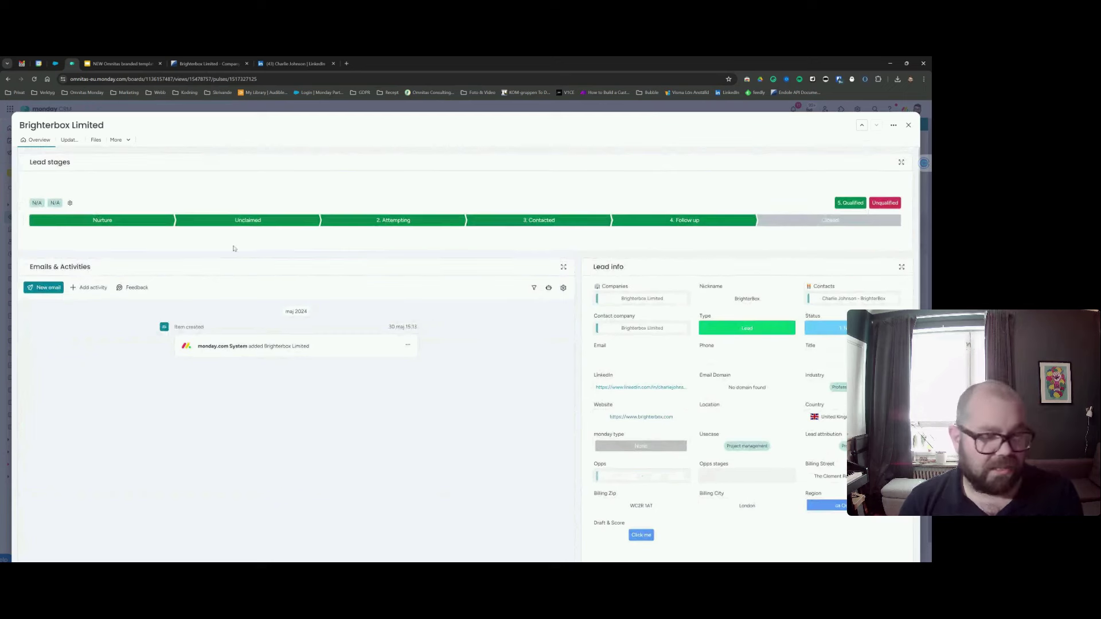
# Open the lead's Updates and expand the Challenges and Solutions post to full length.
pyautogui.click(68, 141)
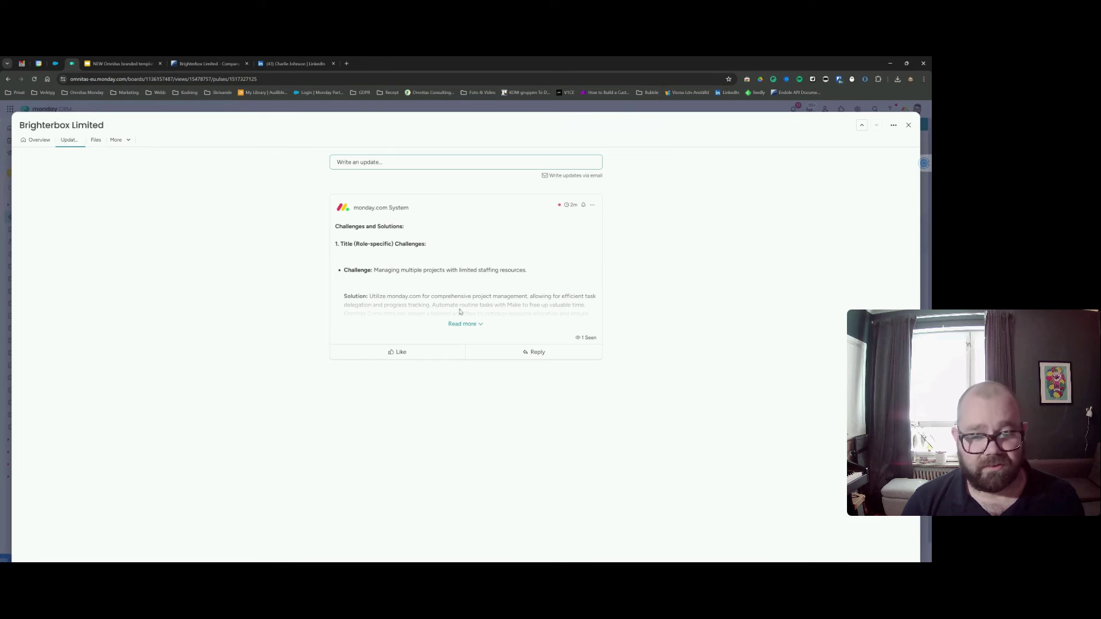
pyautogui.click(465, 324)
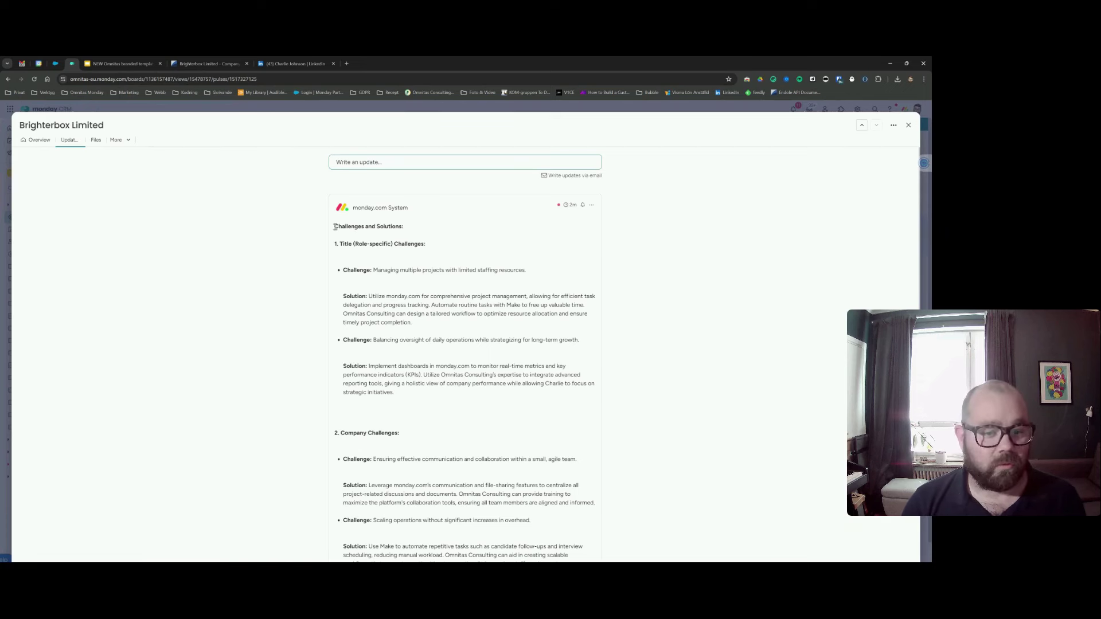
pyautogui.moveTo(335, 226); pyautogui.dragTo(395, 233)
# Read through the Challenges and Solutions write-up, then return to the lead overview.
pyautogui.scroll(-2, 373, 298)
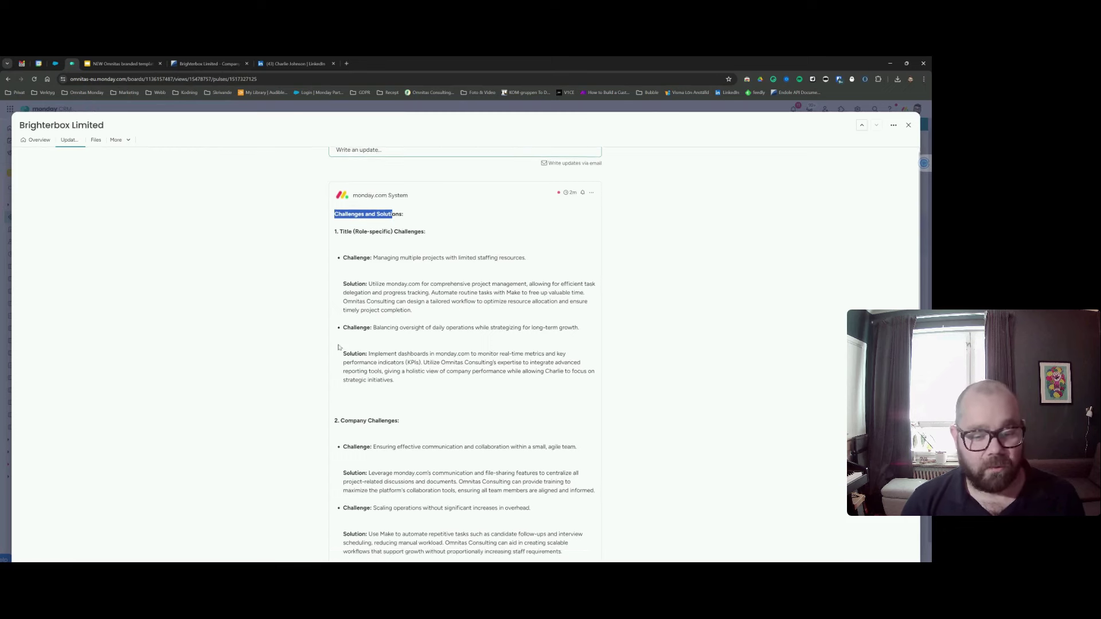
pyautogui.scroll(-1, 425, 267)
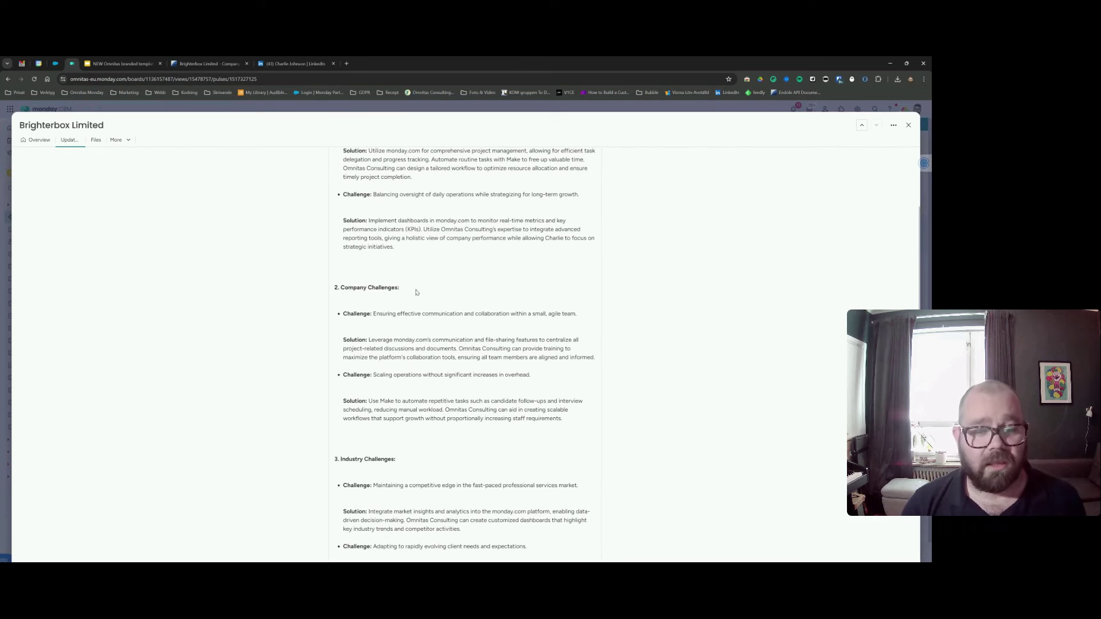
pyautogui.scroll(-1, 396, 258)
pyautogui.scroll(3, 389, 274)
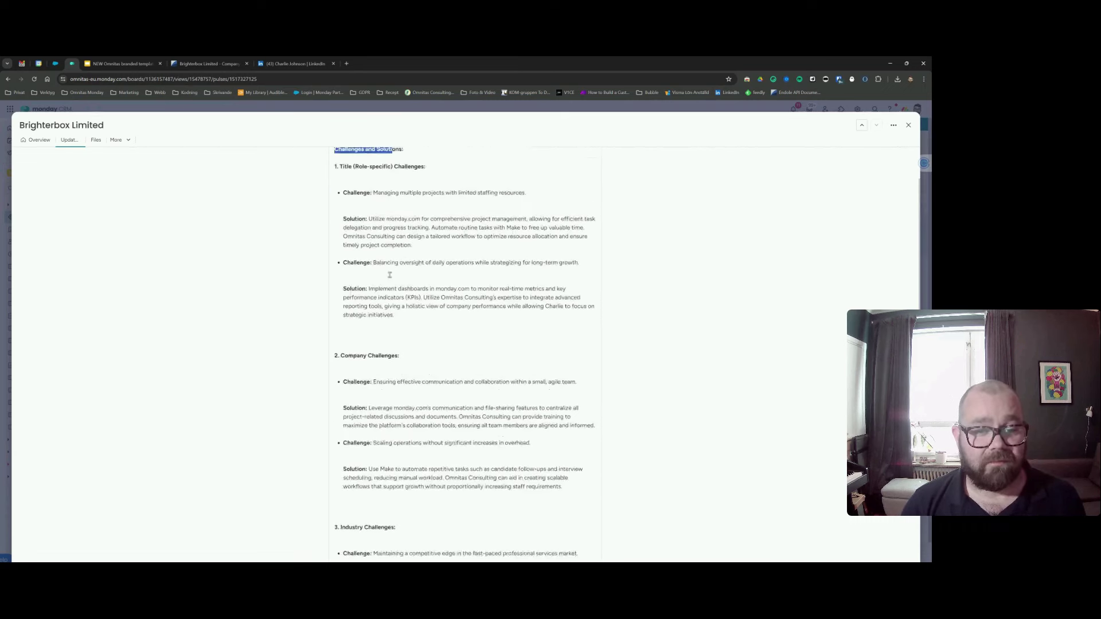
pyautogui.scroll(-2, 389, 274)
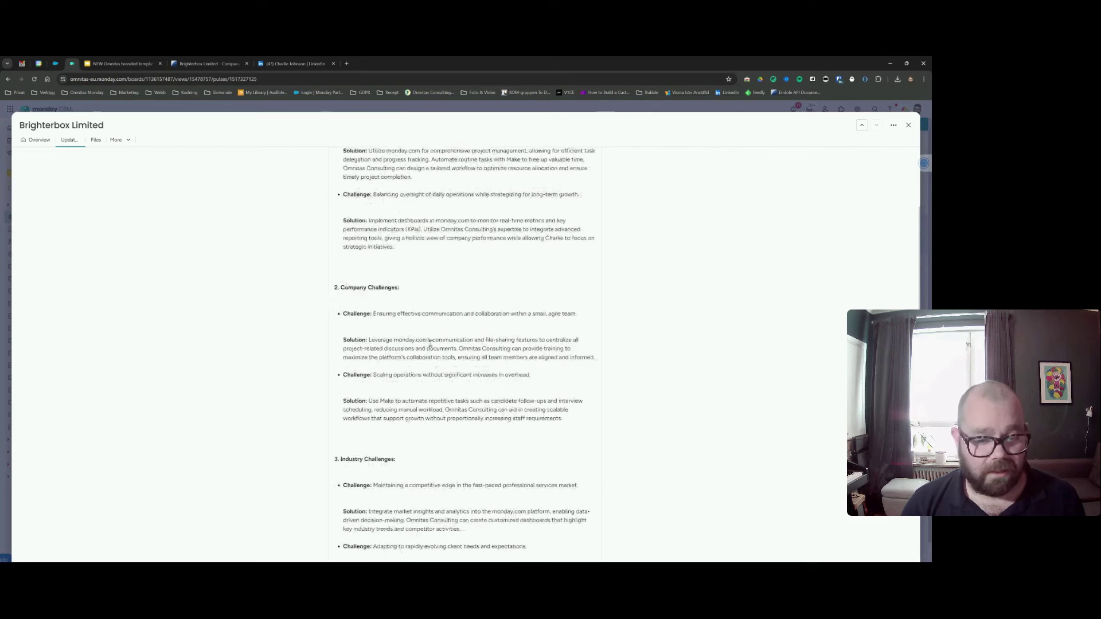
pyautogui.scroll(-6, 430, 342)
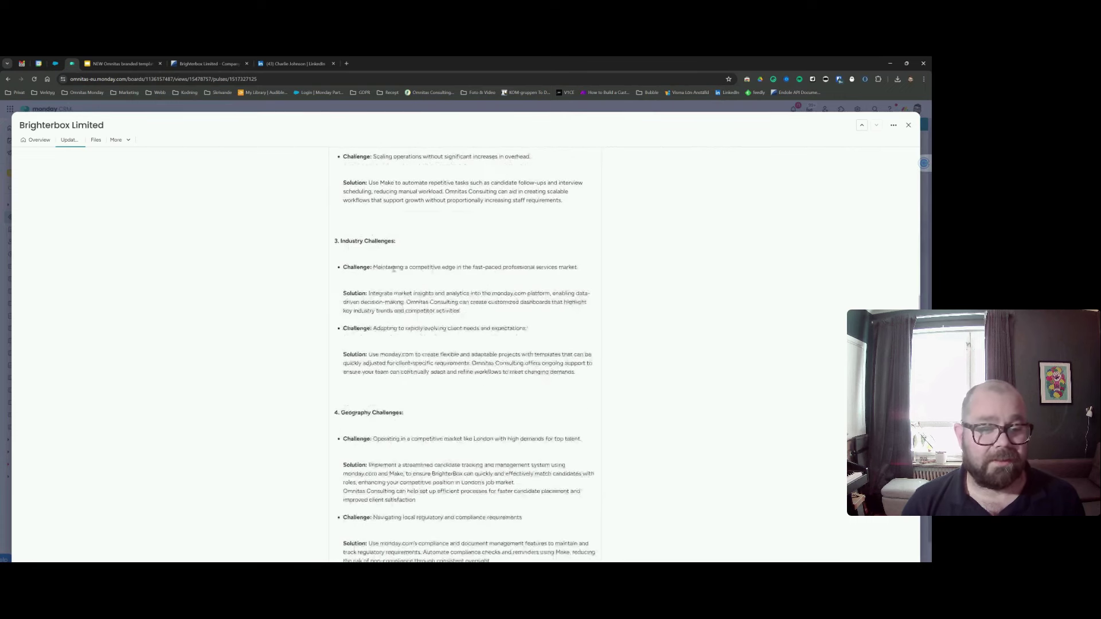
pyautogui.scroll(-5, 441, 407)
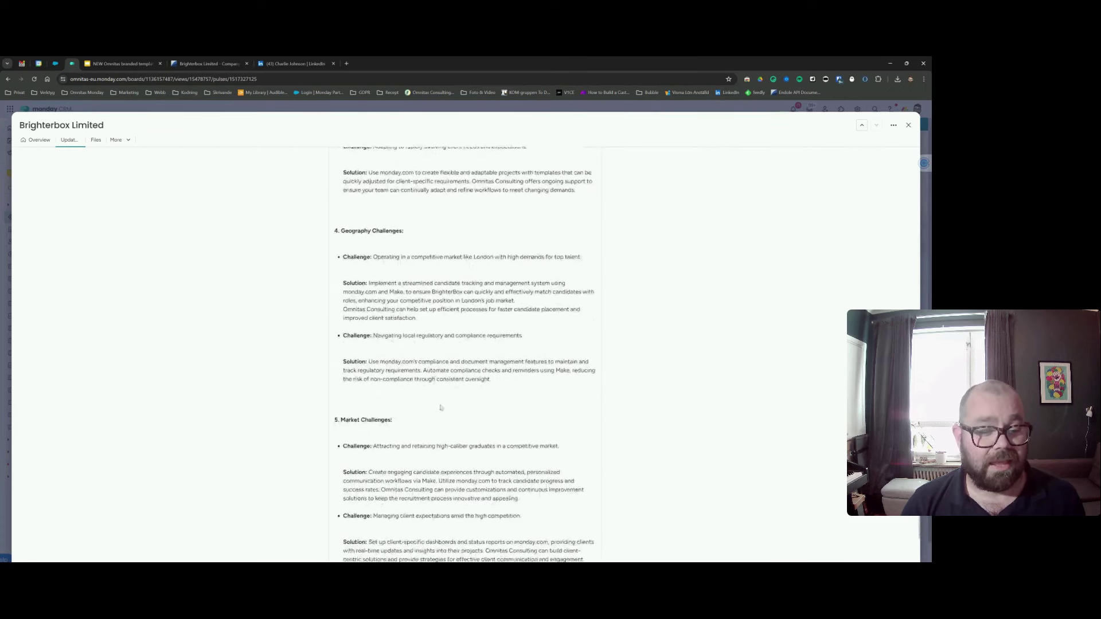
pyautogui.scroll(-2, 436, 402)
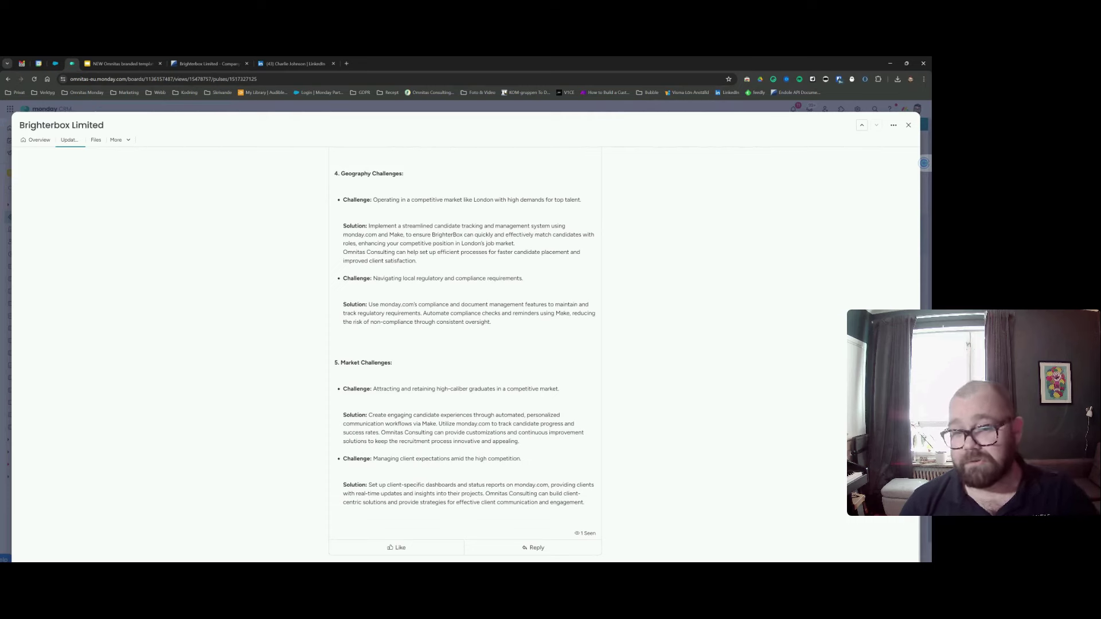
pyautogui.scroll(15, 371, 370)
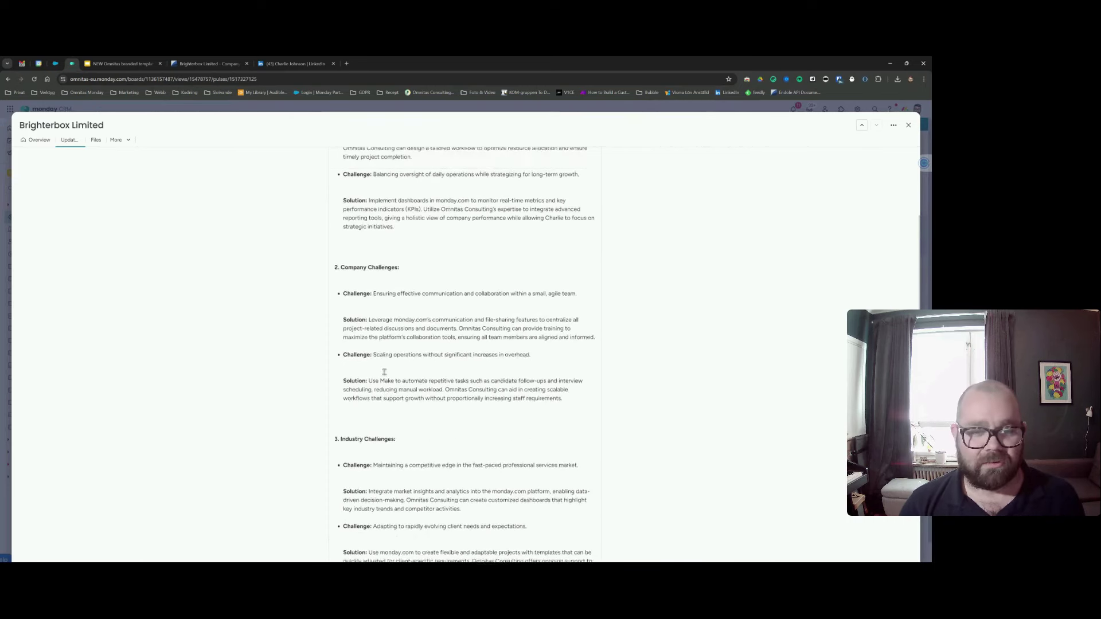
pyautogui.moveTo(335, 227); pyautogui.dragTo(405, 229)
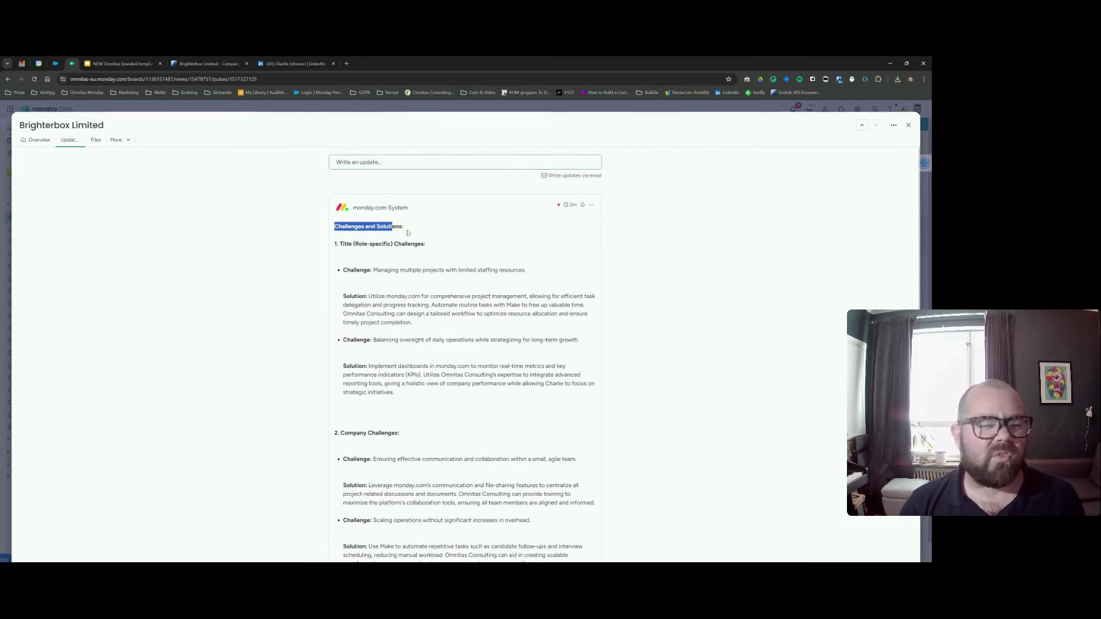
pyautogui.click(36, 140)
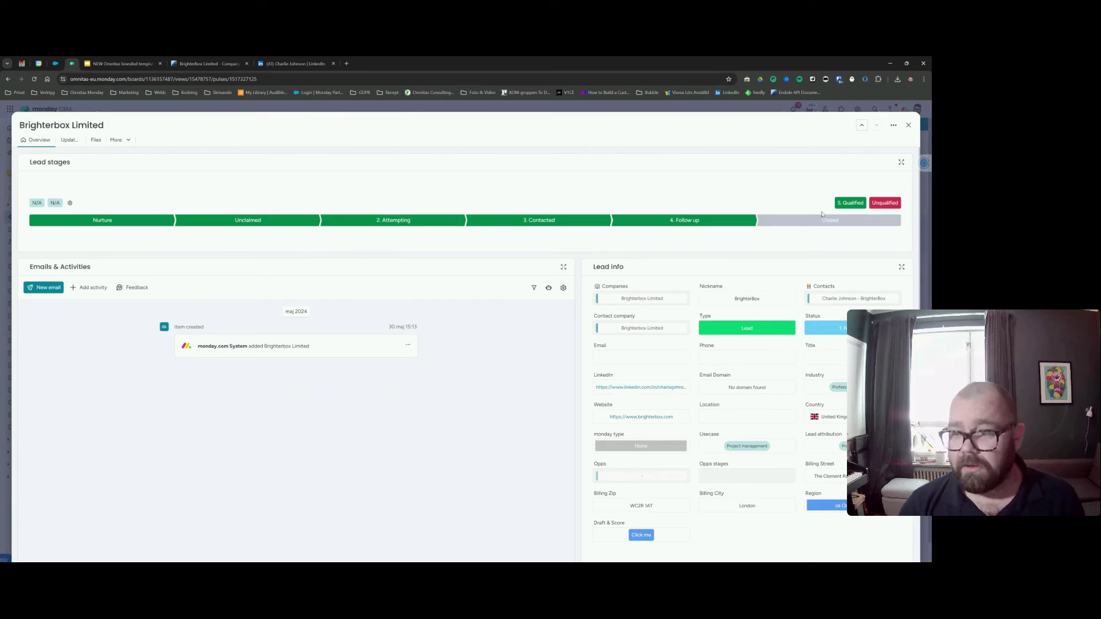
# Mark Brighterbox Limited as 5. Qualified and close its item panel.
pyautogui.click(851, 202)
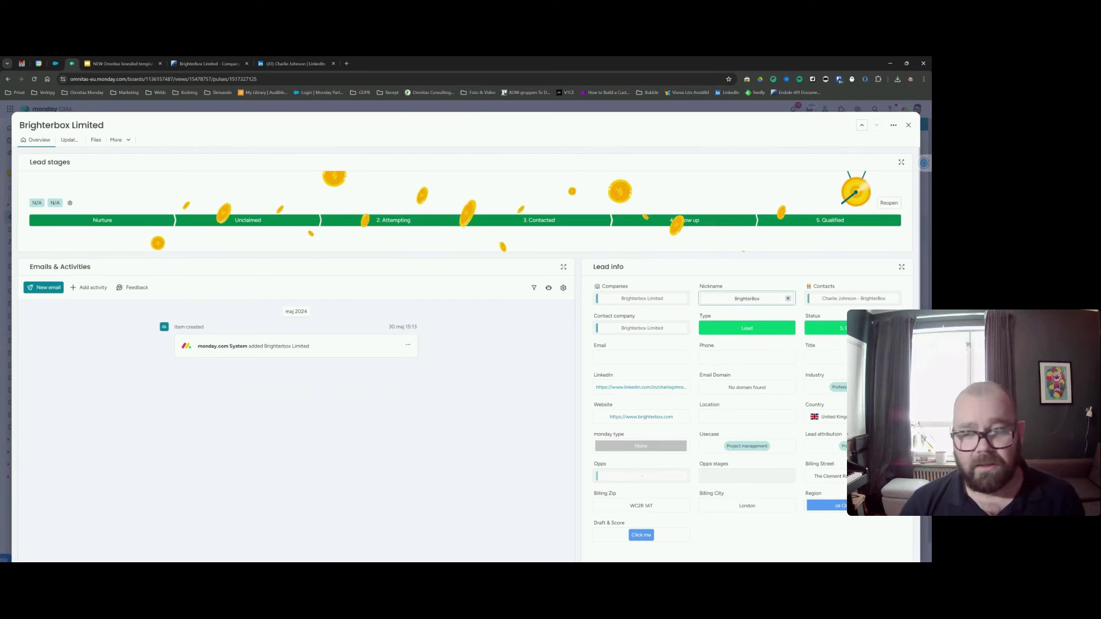
pyautogui.click(909, 125)
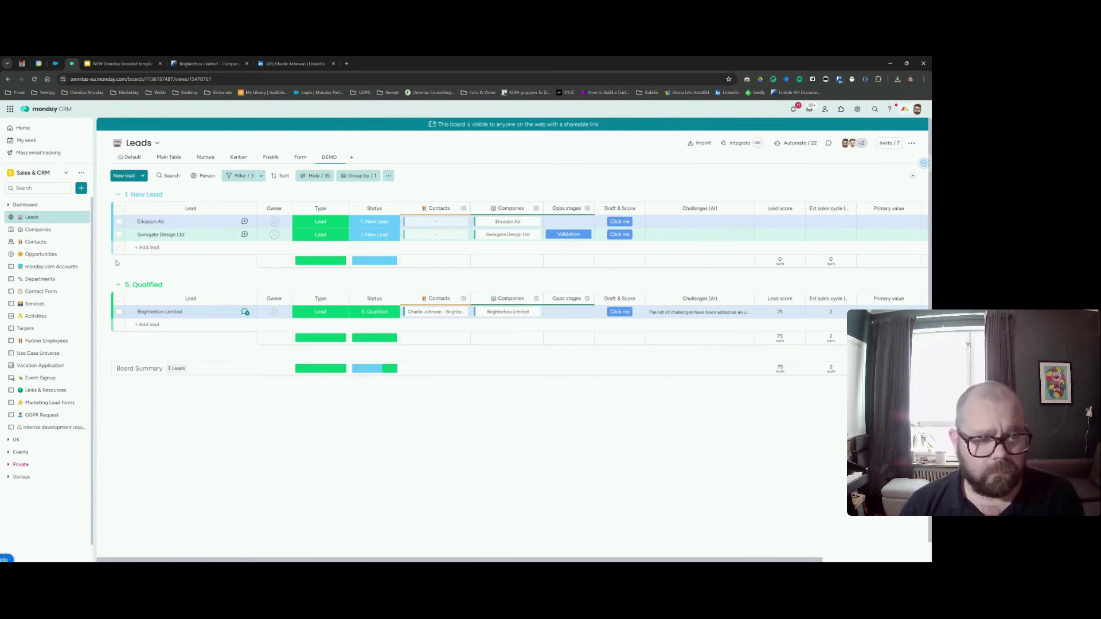
# Open the Opportunities board in its Main Table view of all deals.
pyautogui.click(41, 254)
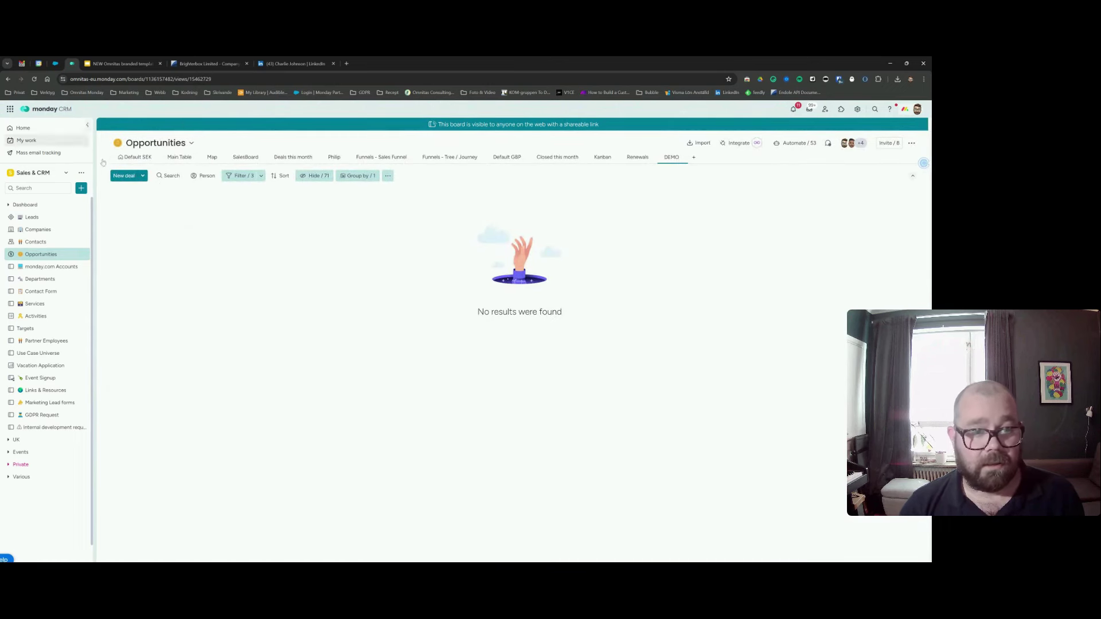
pyautogui.click(131, 156)
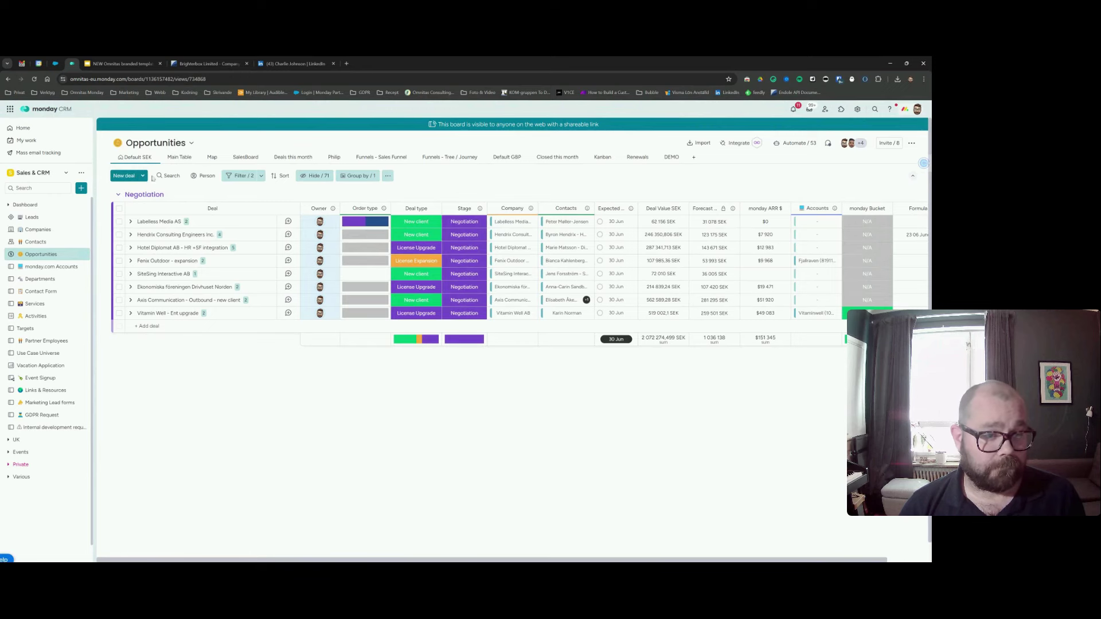
pyautogui.click(35, 217)
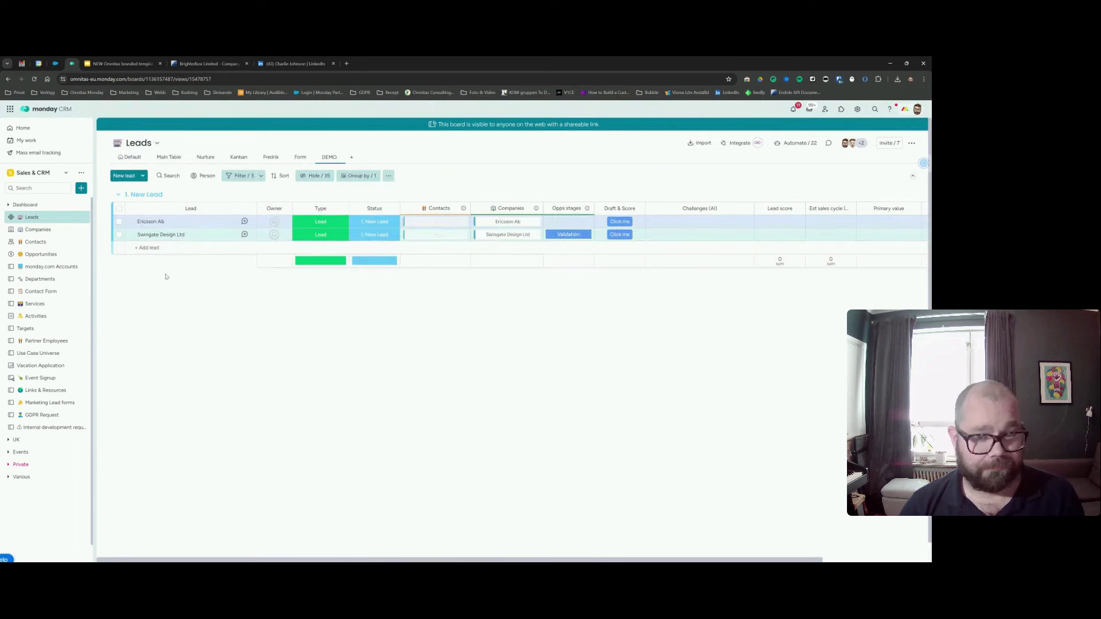
pyautogui.click(49, 256)
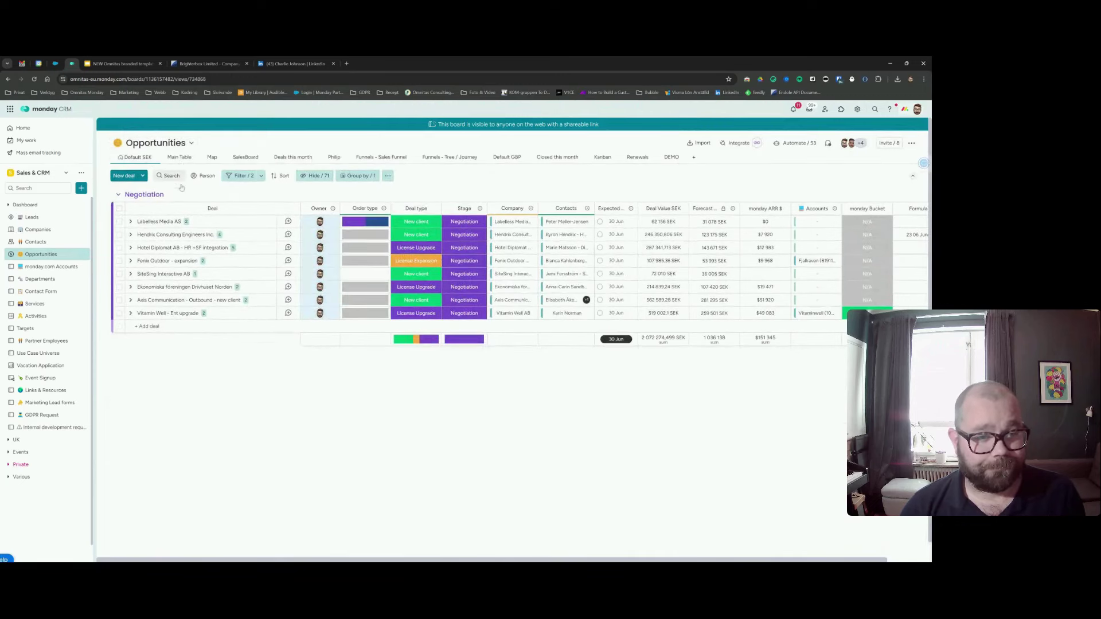
pyautogui.click(179, 159)
# Search 'brighter', remove monday.com System from the Brighterbox deal's owners, and switch to DEMO view.
pyautogui.click(172, 177)
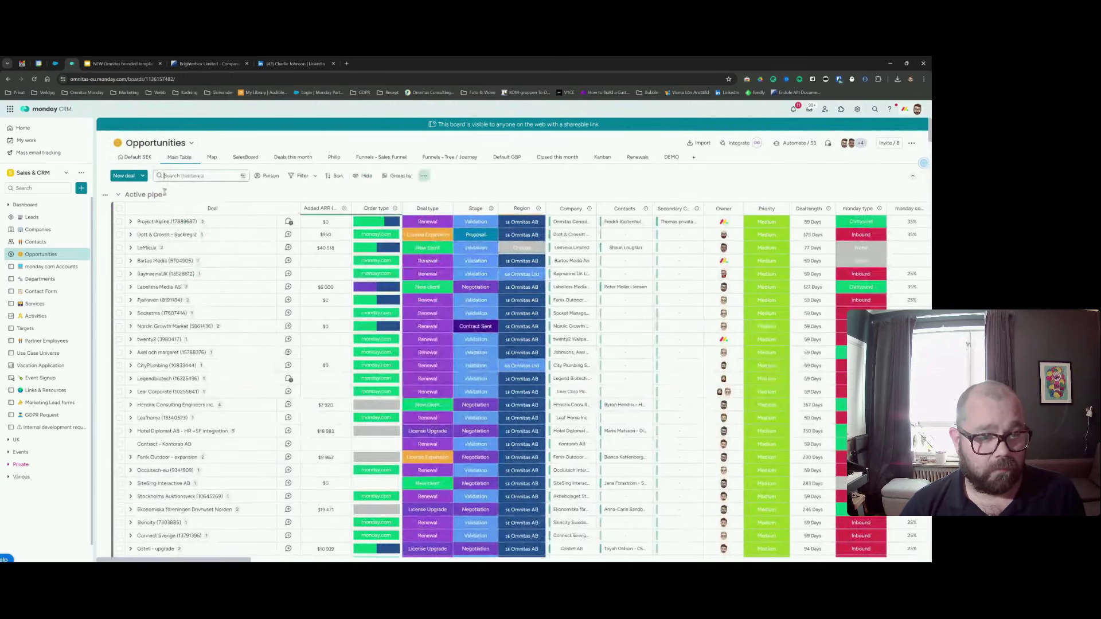
pyautogui.write('brighter')
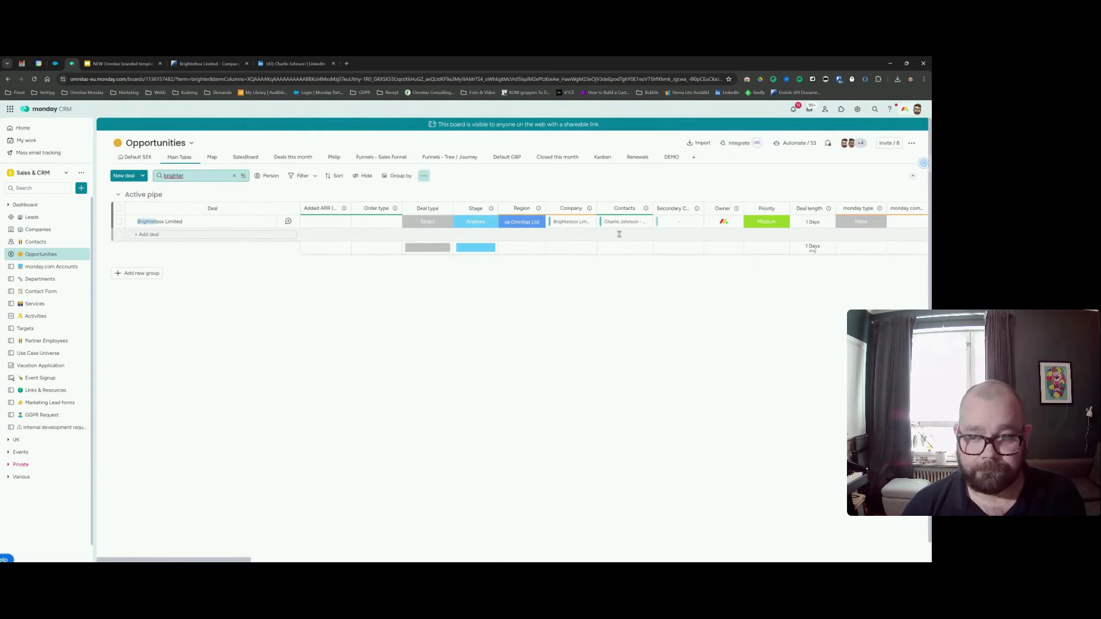
pyautogui.click(700, 225)
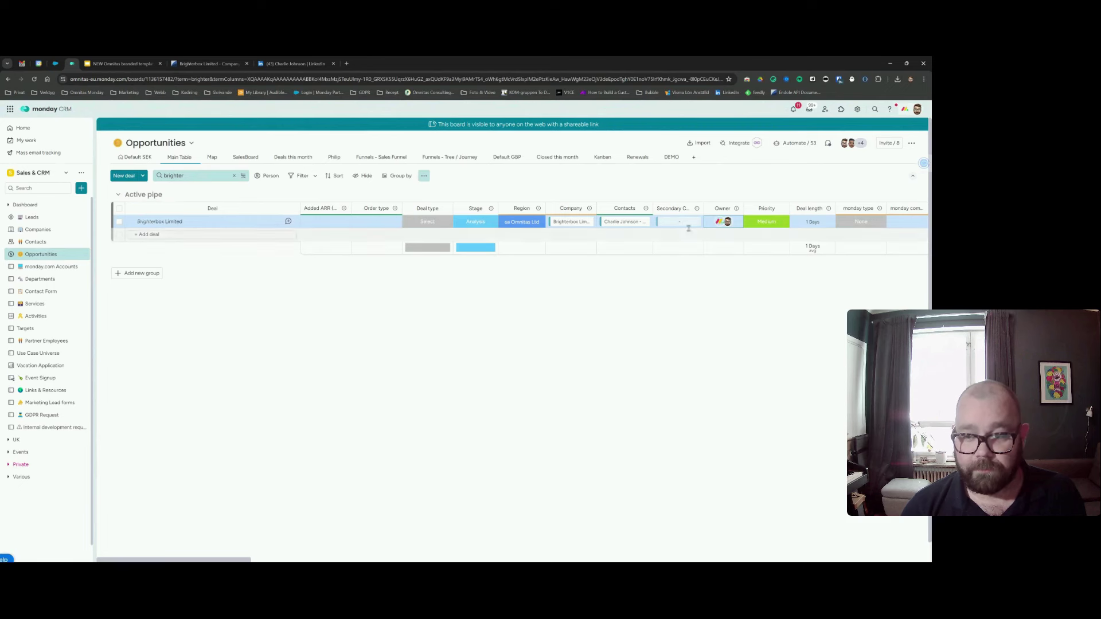
pyautogui.click(723, 222)
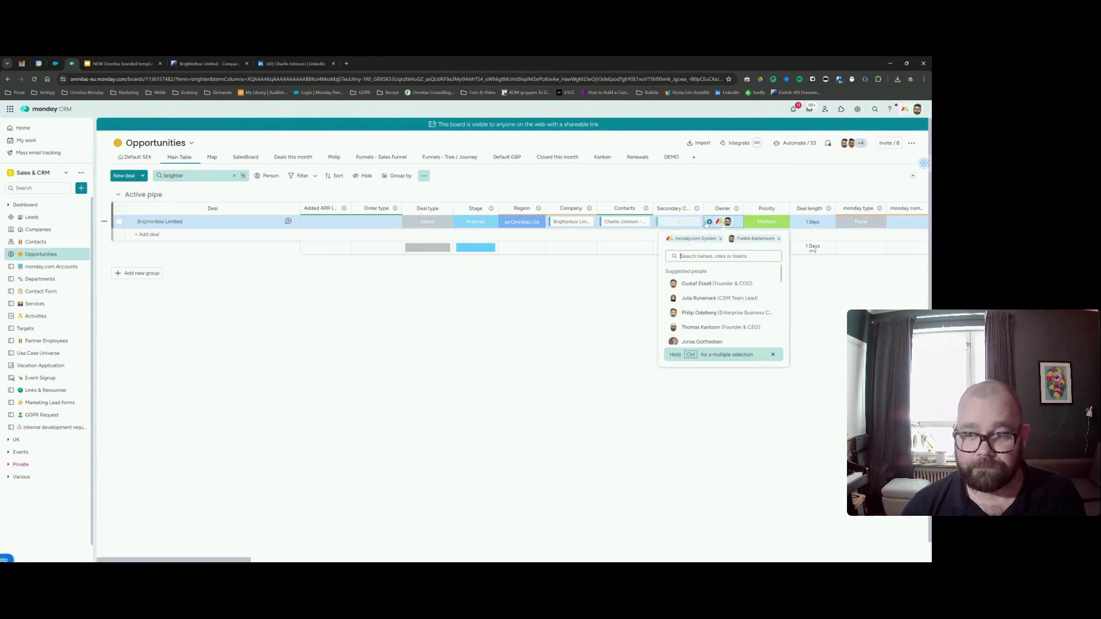
pyautogui.click(720, 238)
pyautogui.click(610, 290)
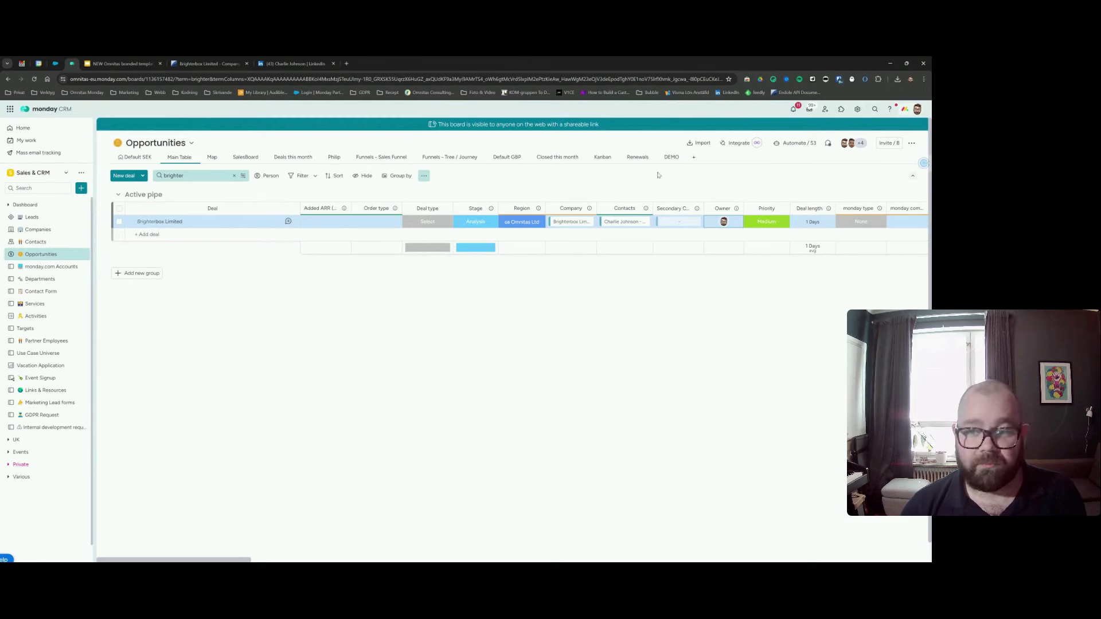
pyautogui.click(667, 157)
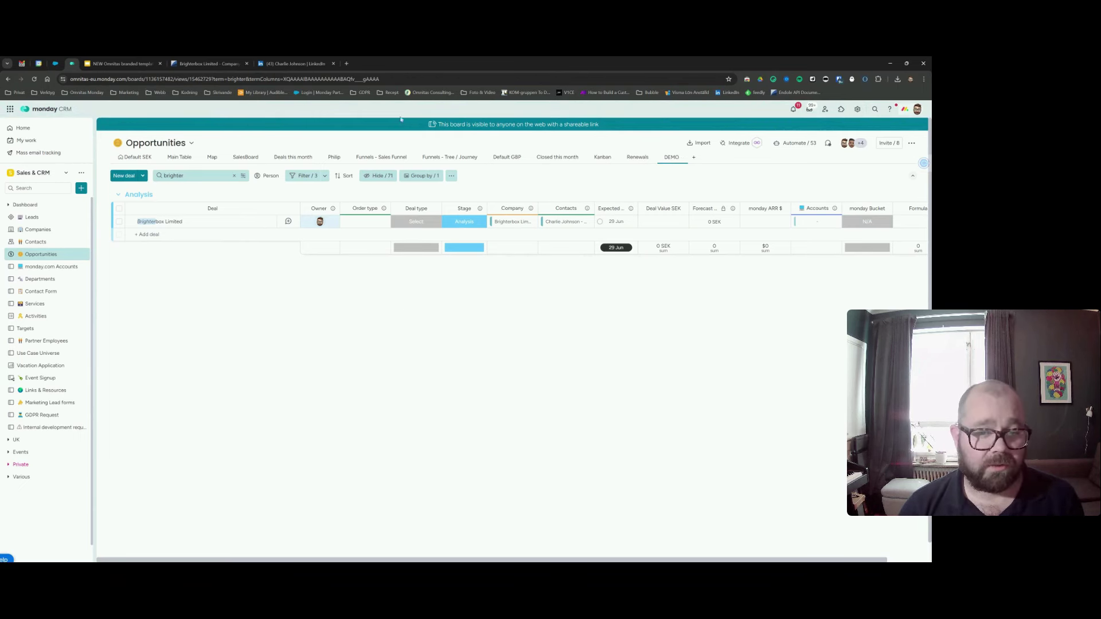
# Check the board grouping and Stage options, keep the stage at Analysis, and open Brighterbox Limited's updates.
pyautogui.click(423, 176)
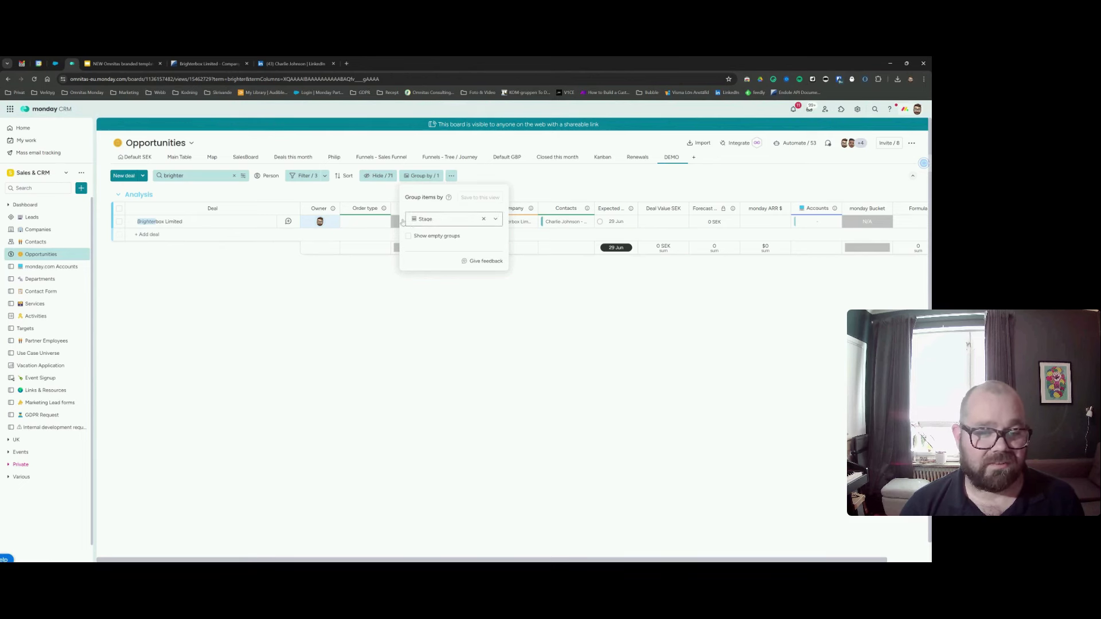
pyautogui.click(376, 276)
pyautogui.click(462, 223)
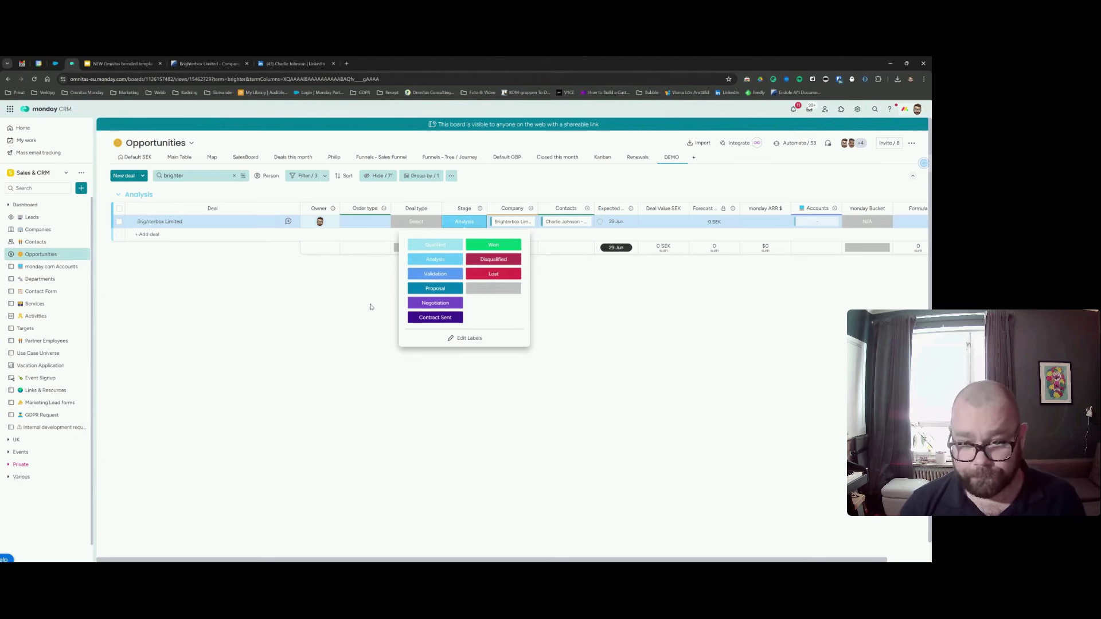
pyautogui.click(365, 286)
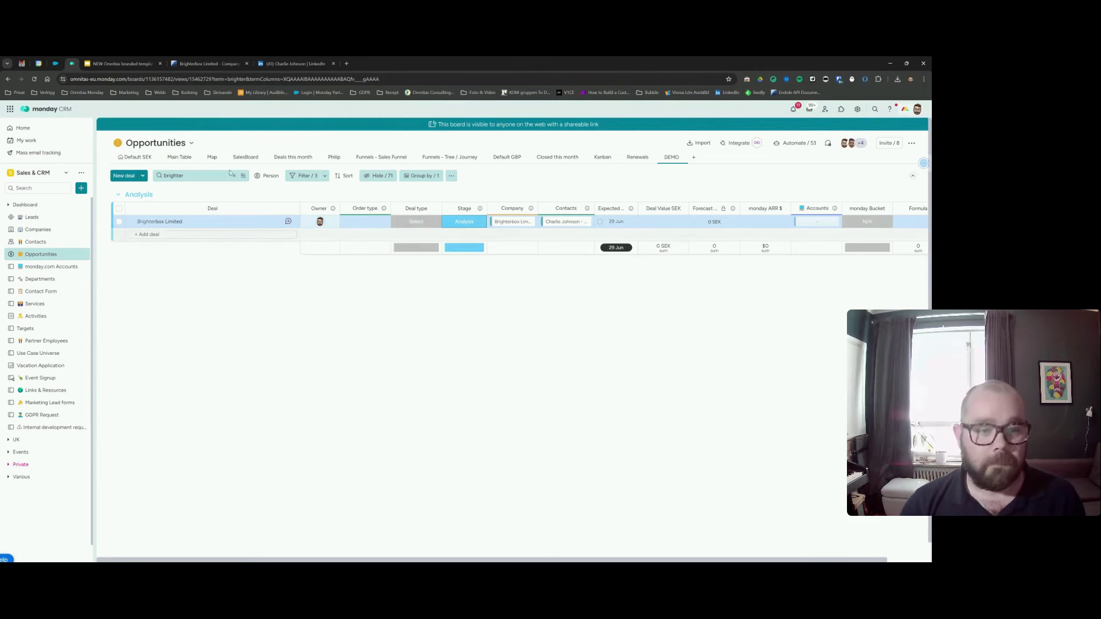
pyautogui.click(291, 225)
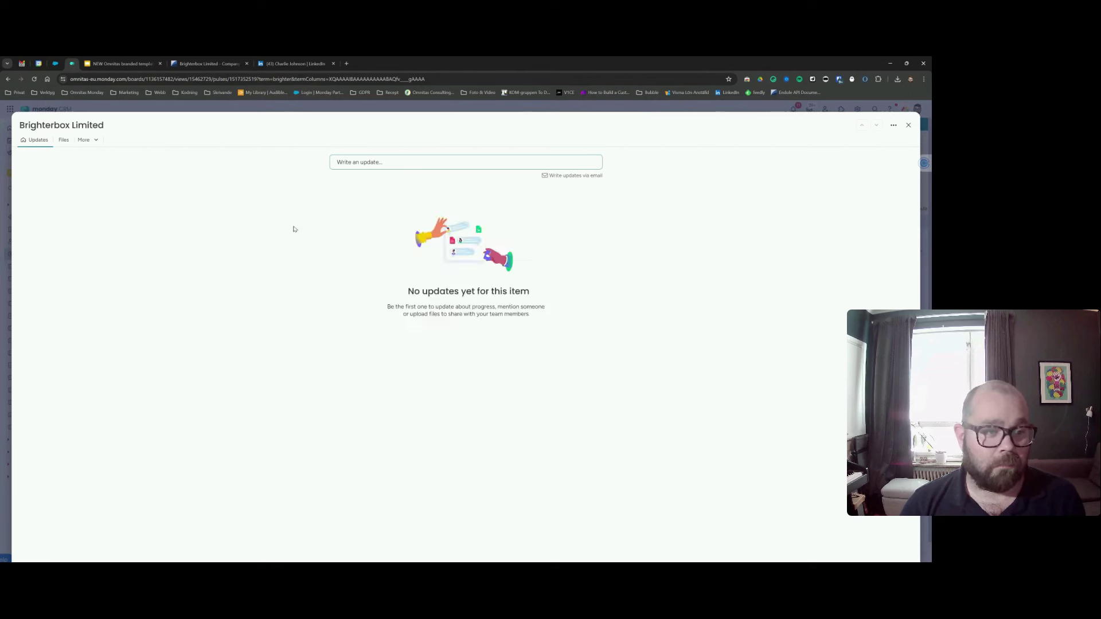
# Close the deal panel, switch to the Default SEK view and clear the search box.
pyautogui.click(908, 125)
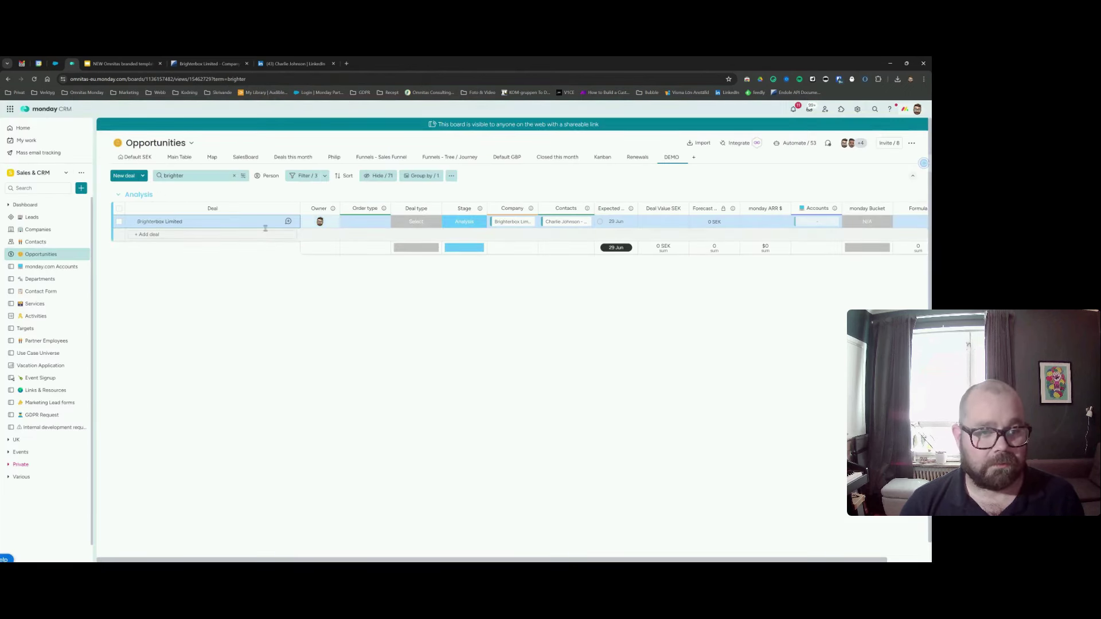
pyautogui.click(135, 158)
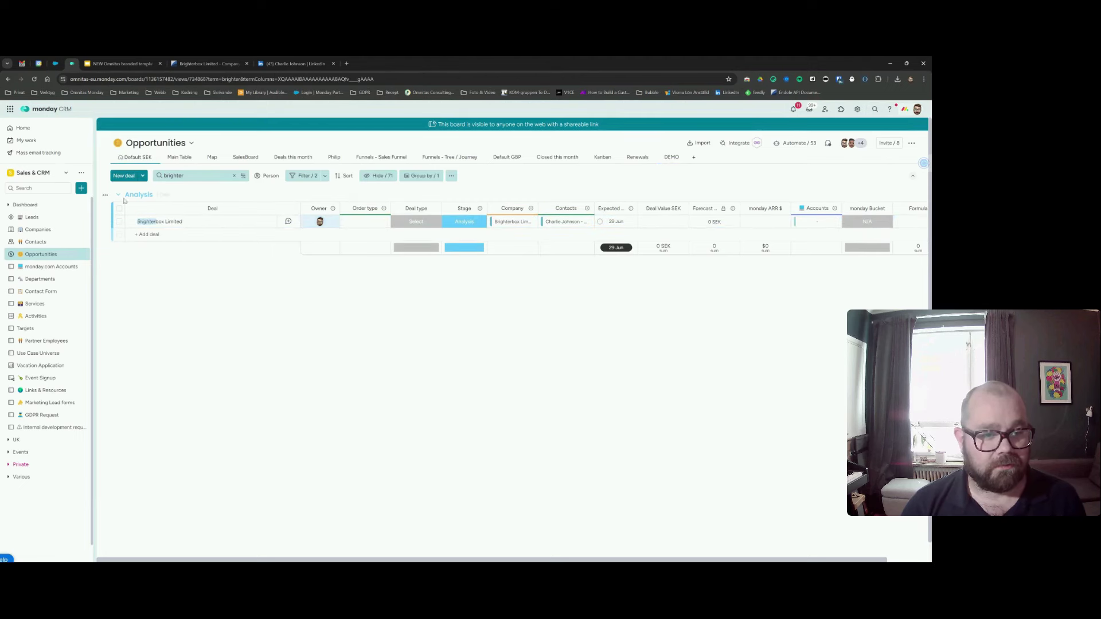
pyautogui.click(233, 175)
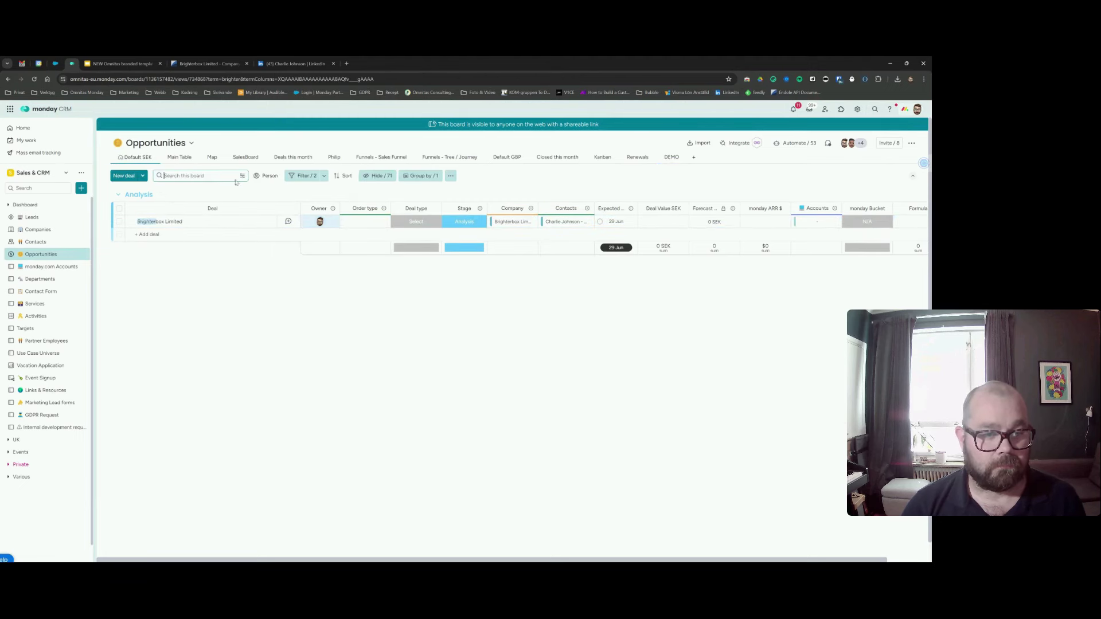
# Browse the Brighterbox Limited deal's details and files, then open its overview card.
pyautogui.click(189, 221)
pyautogui.click(63, 139)
pyautogui.click(67, 140)
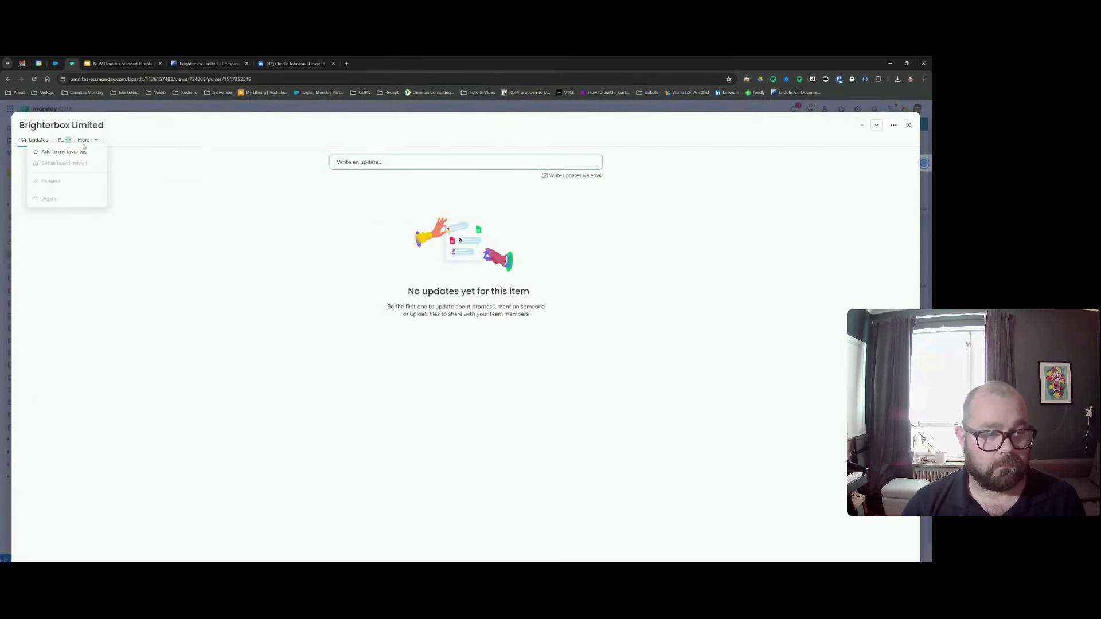
pyautogui.click(86, 139)
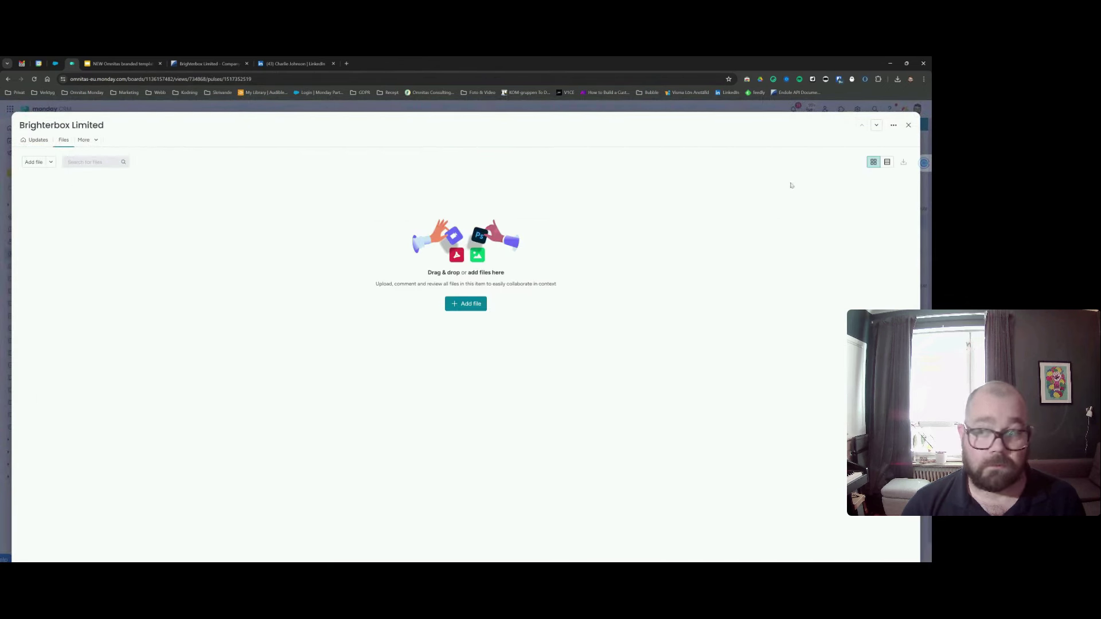
pyautogui.click(906, 126)
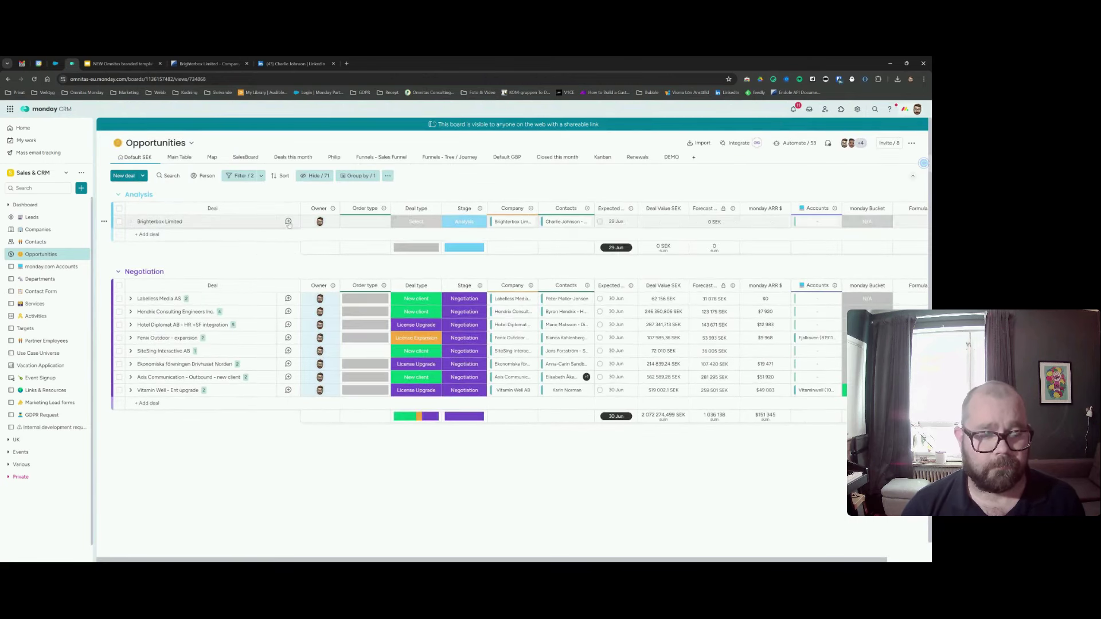
pyautogui.click(288, 222)
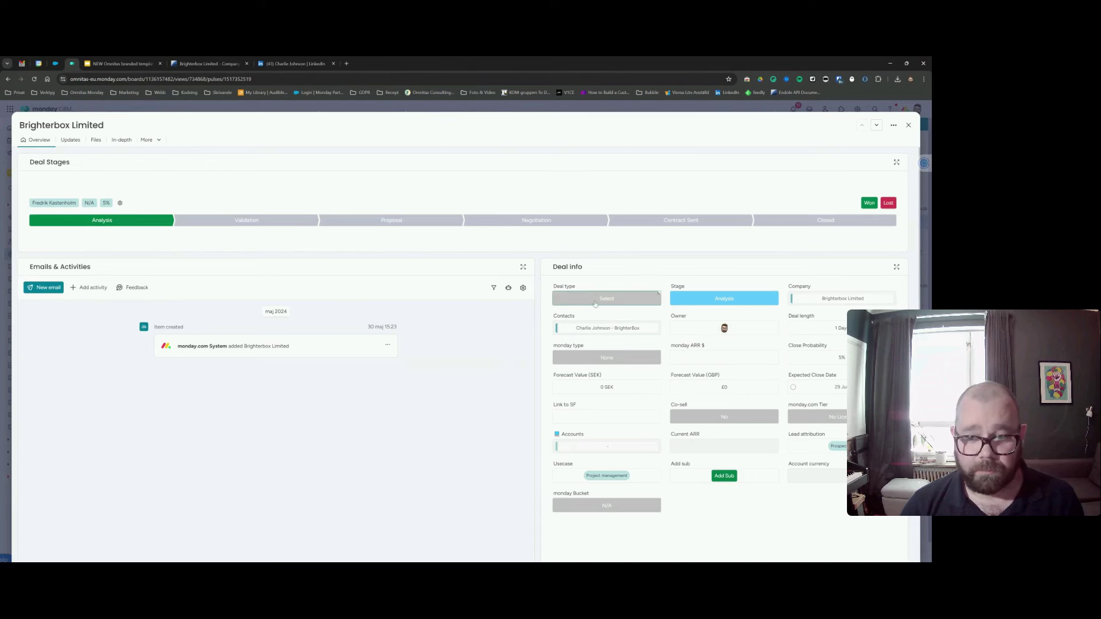
# In Deal info, set Deal type to New client and monday type to Outbound.
pyautogui.click(595, 304)
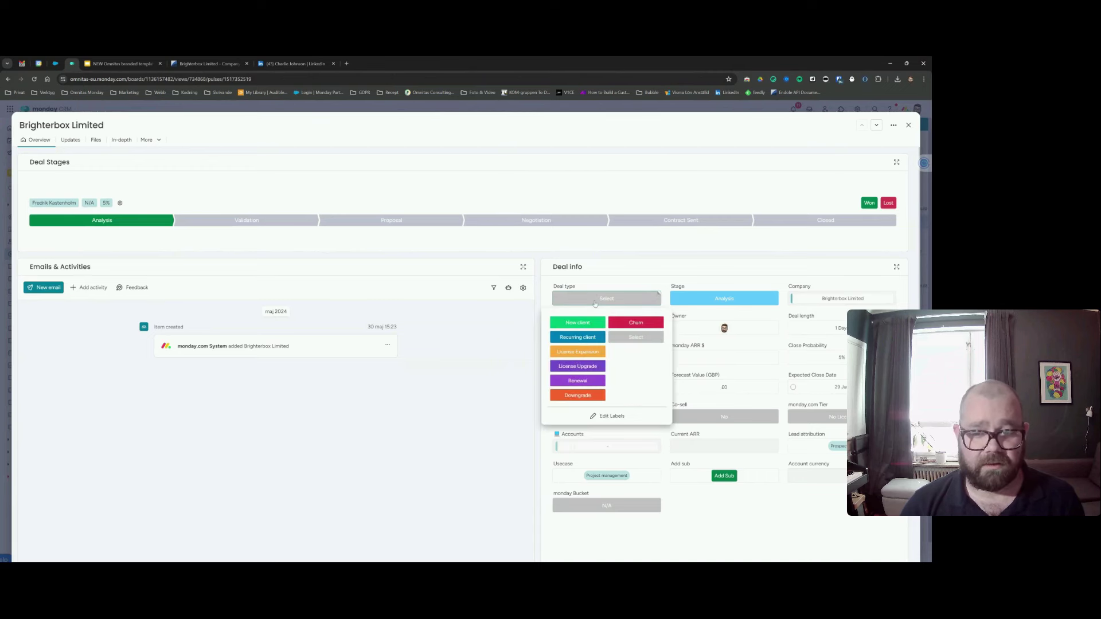
pyautogui.click(578, 322)
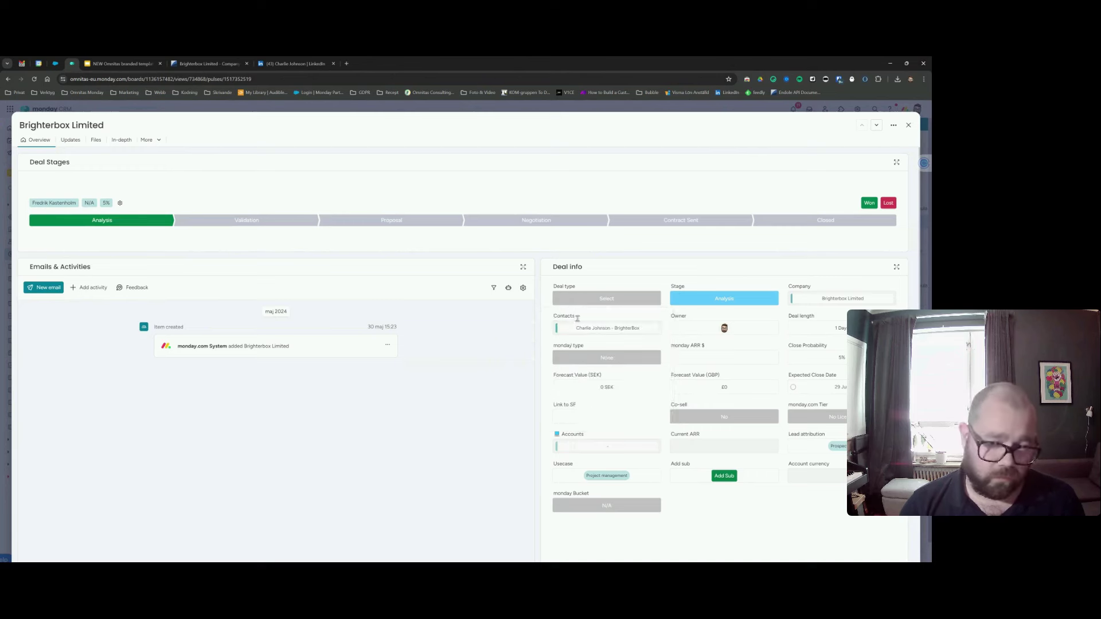
pyautogui.scroll(-1, 692, 346)
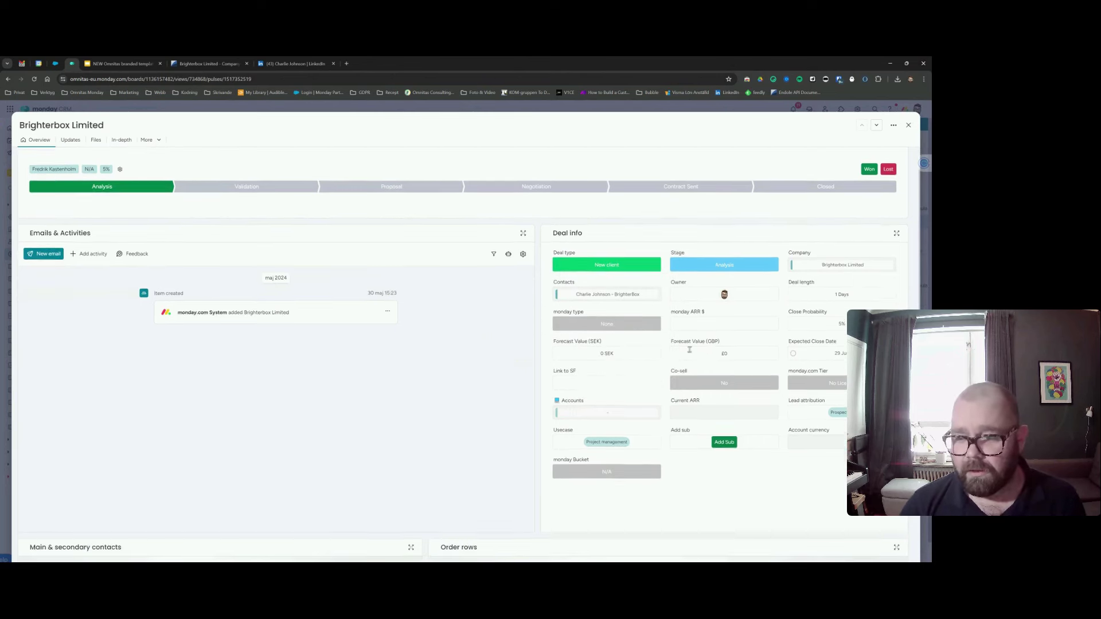
pyautogui.click(598, 328)
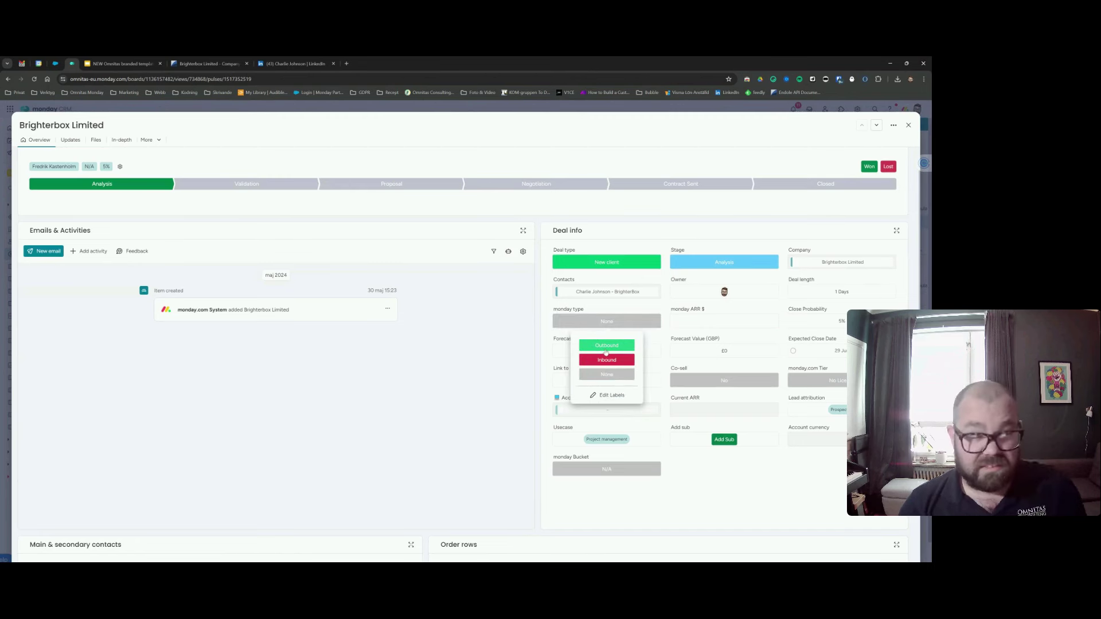
pyautogui.click(604, 348)
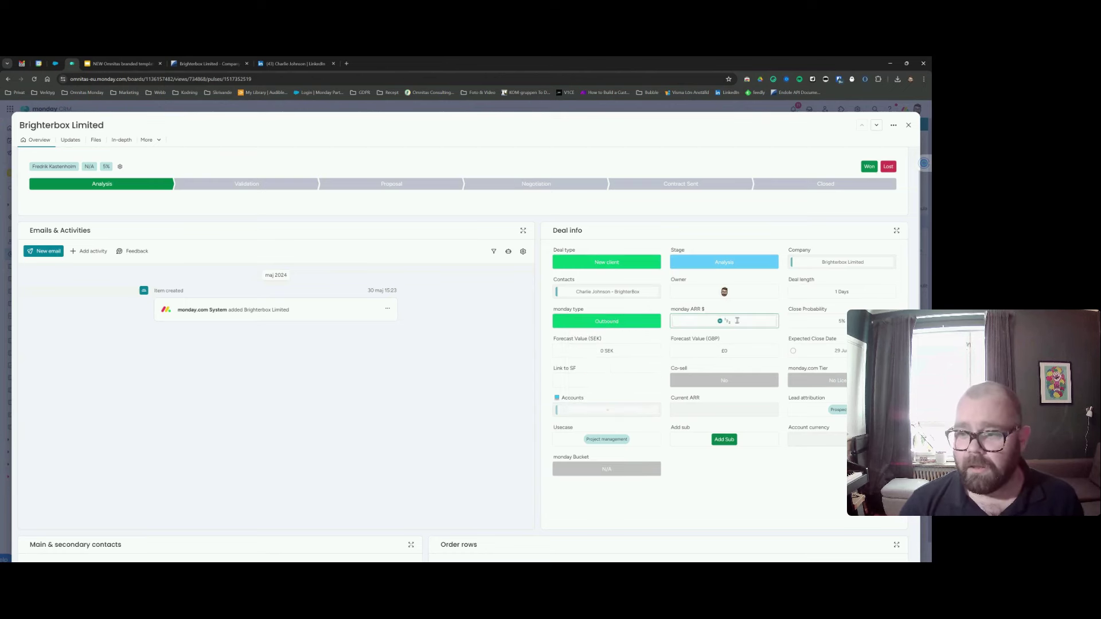
pyautogui.scroll(-2, 710, 344)
pyautogui.scroll(2, 679, 358)
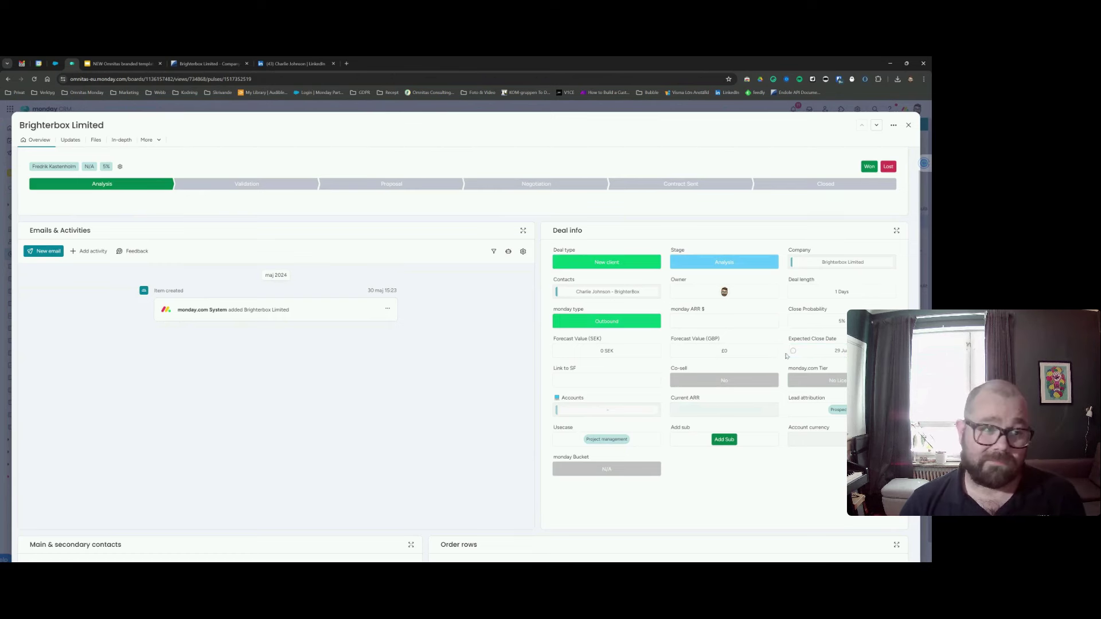
# Leave Expected Close Date (29 Jun) and Accounts unchanged, then close the deal card.
pyautogui.click(825, 352)
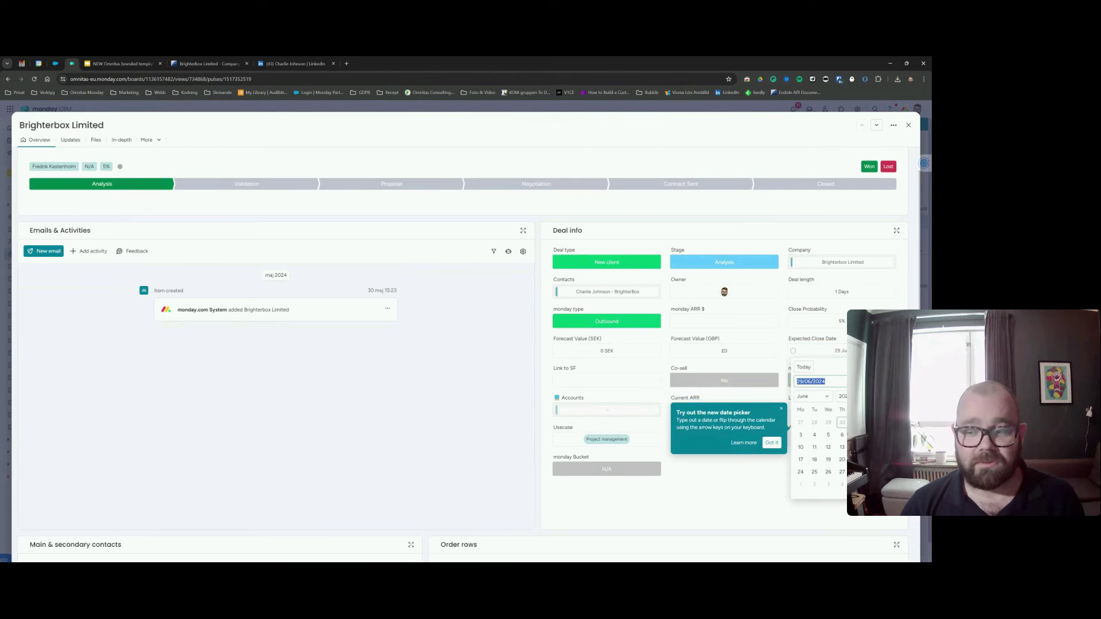
pyautogui.click(823, 358)
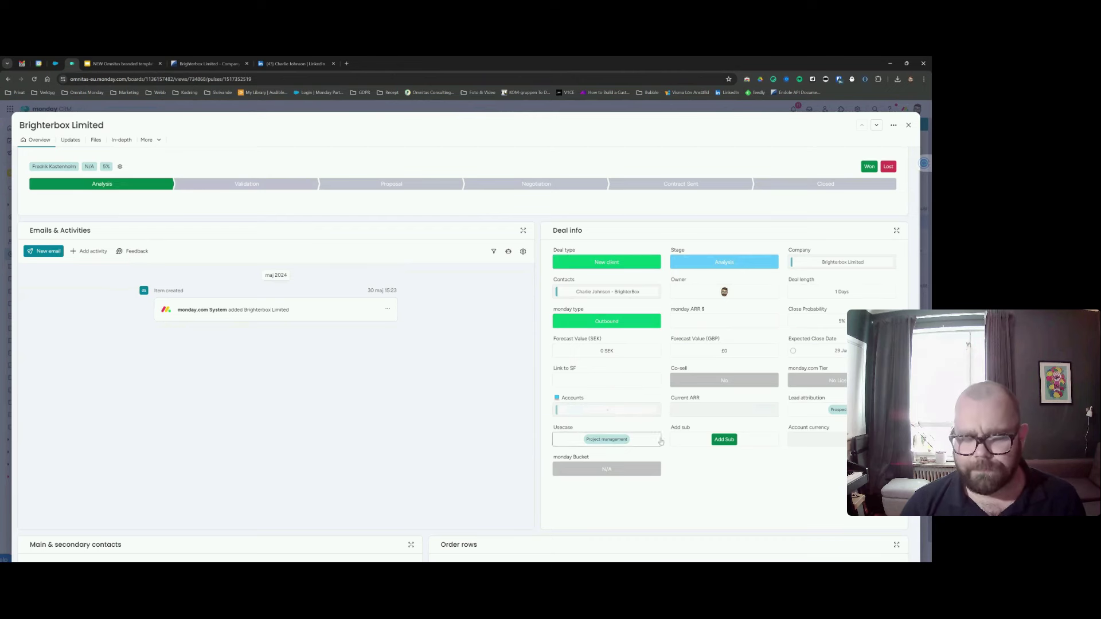
pyautogui.click(602, 411)
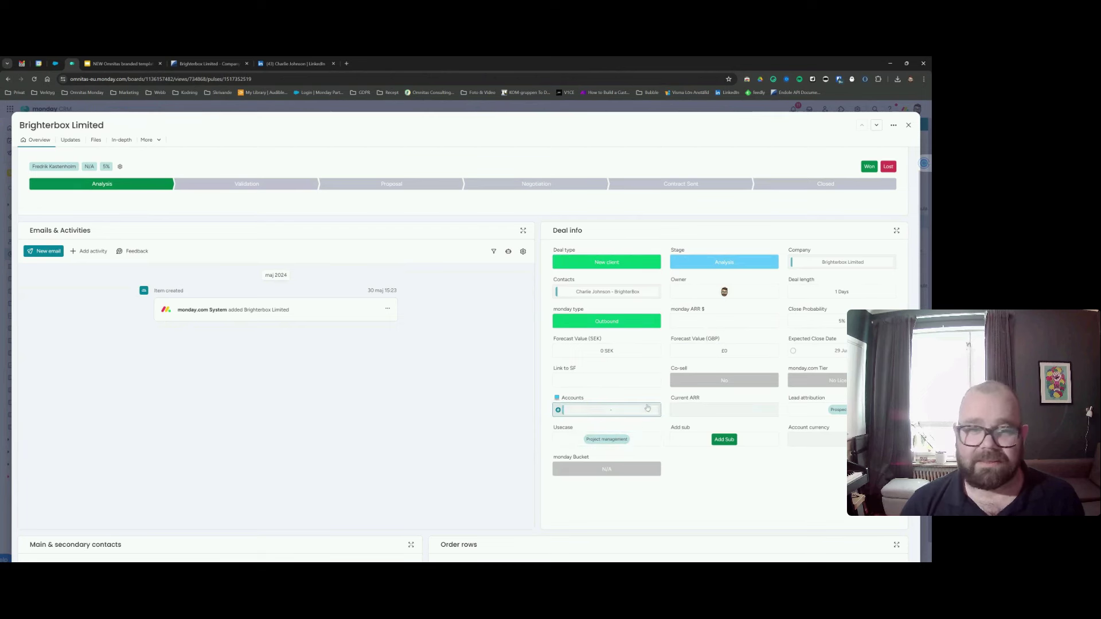
pyautogui.click(696, 393)
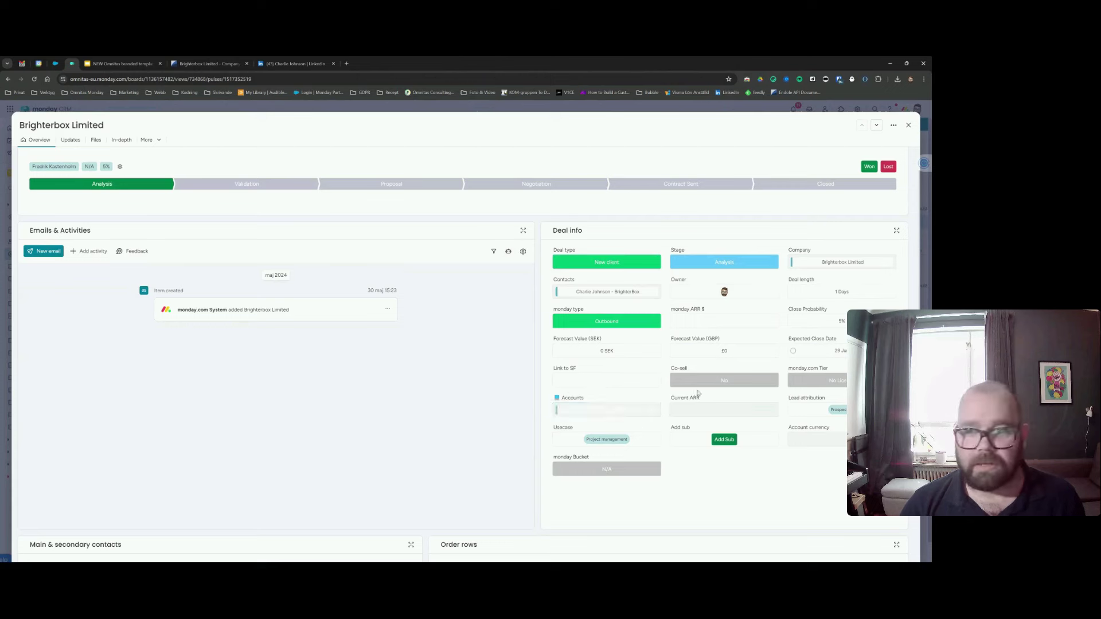
pyautogui.click(908, 126)
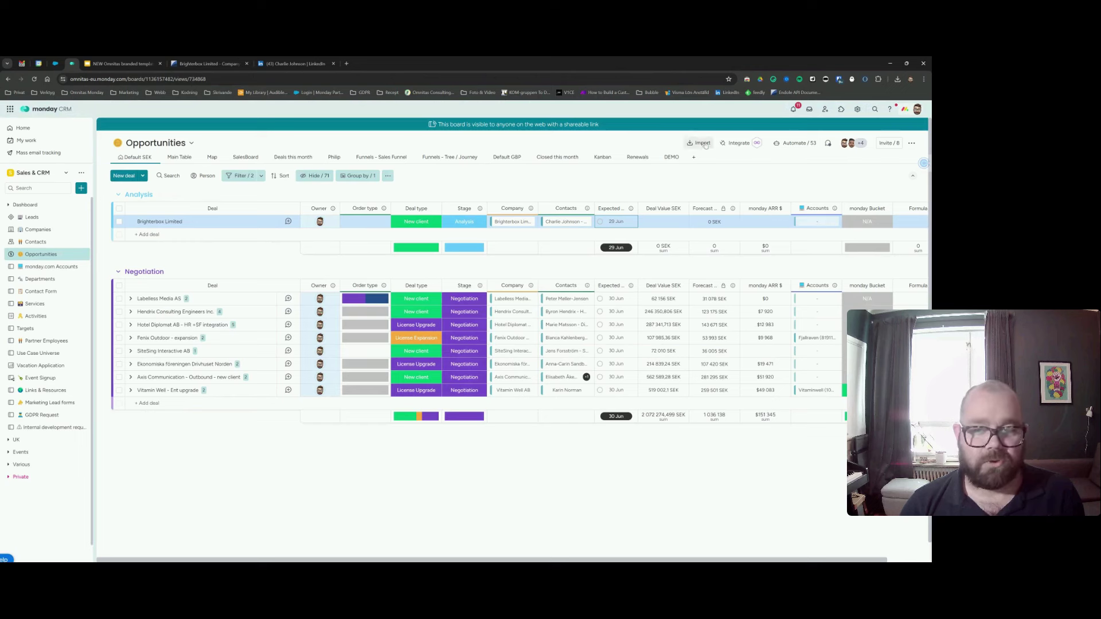
# Switch to the DEMO view, expand Brighterbox Limited and add a blank subitem.
pyautogui.click(666, 157)
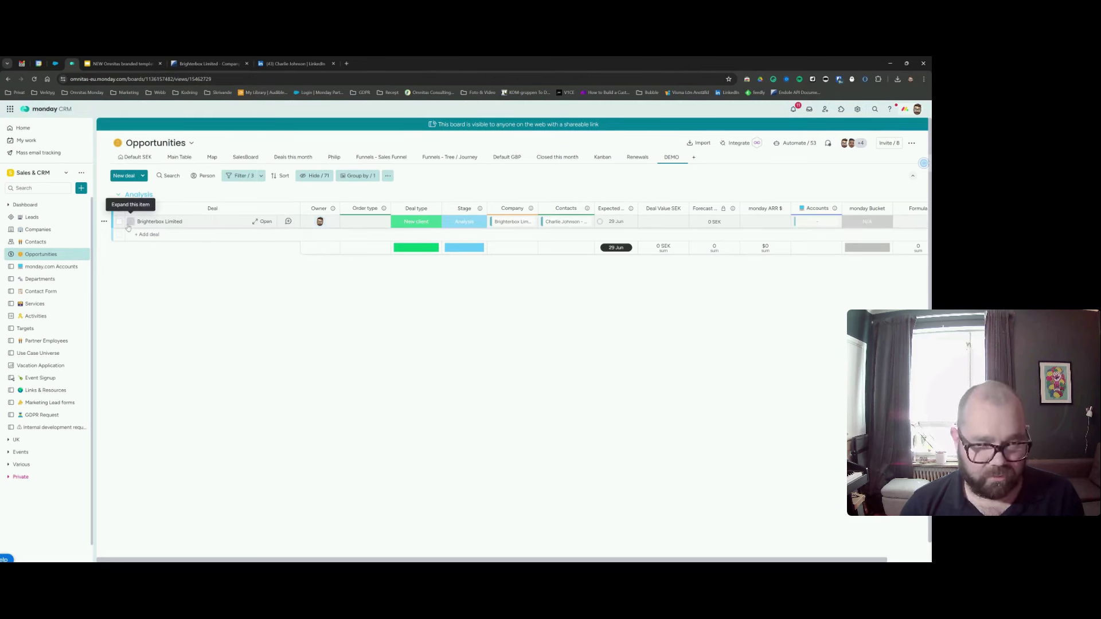
pyautogui.click(130, 222)
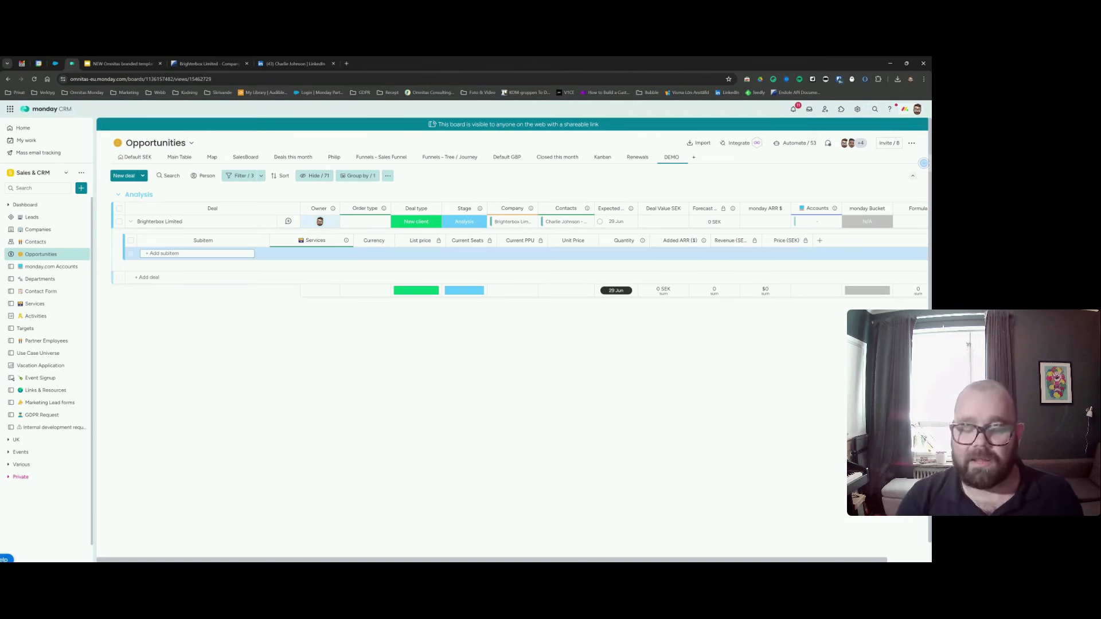
pyautogui.press('Return')
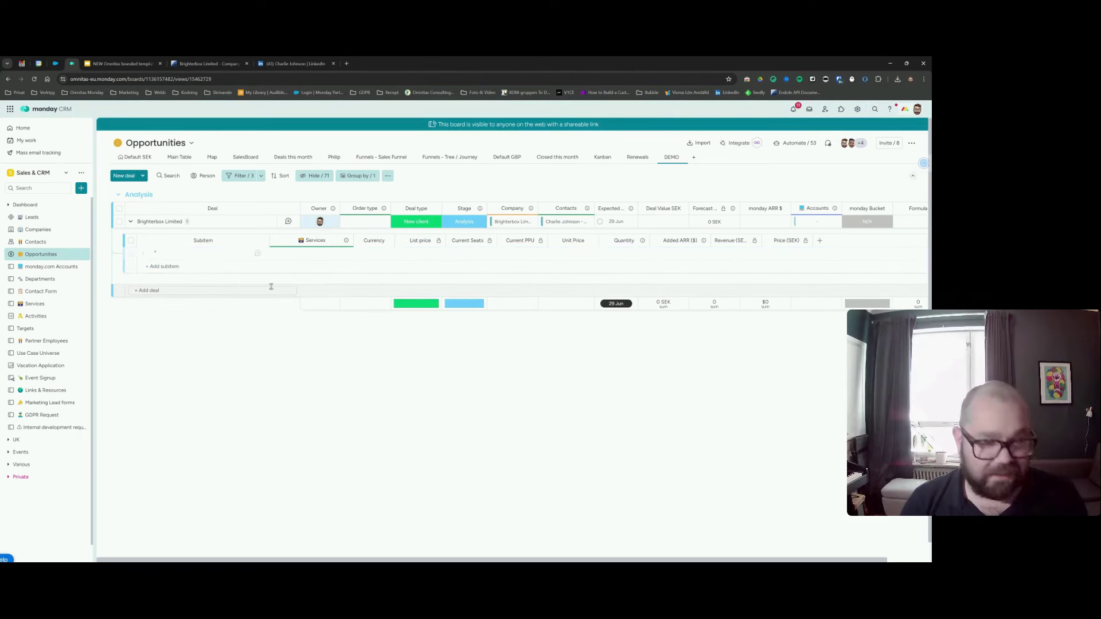
# Choose monday.com WM License from the Licenses section as the new subitem's service.
pyautogui.click(314, 256)
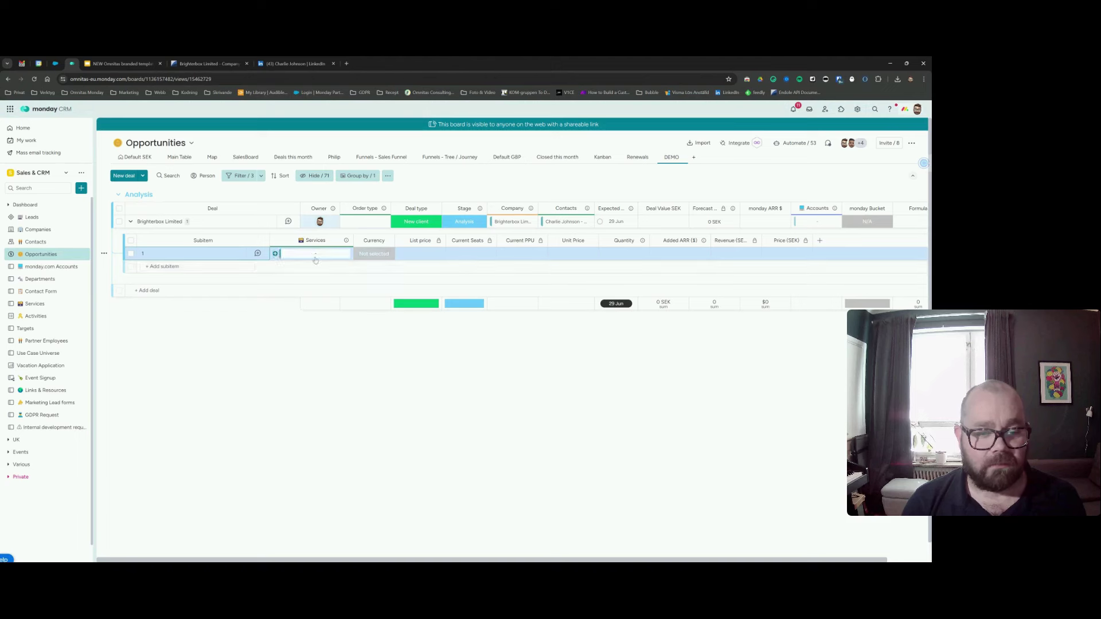
pyautogui.scroll(-5, 314, 344)
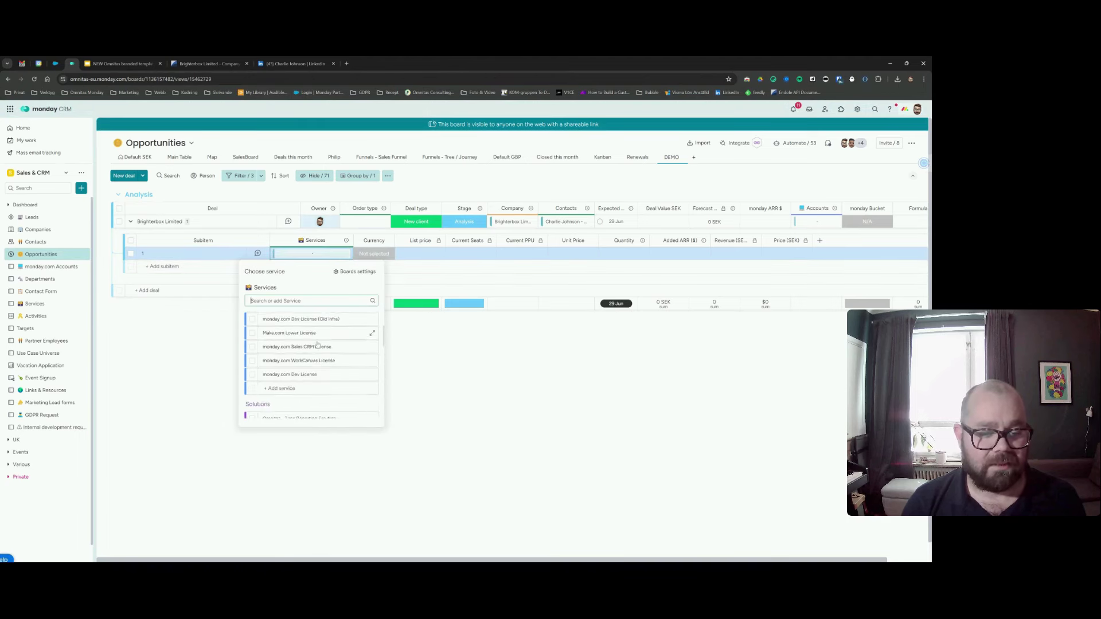
pyautogui.scroll(4, 314, 346)
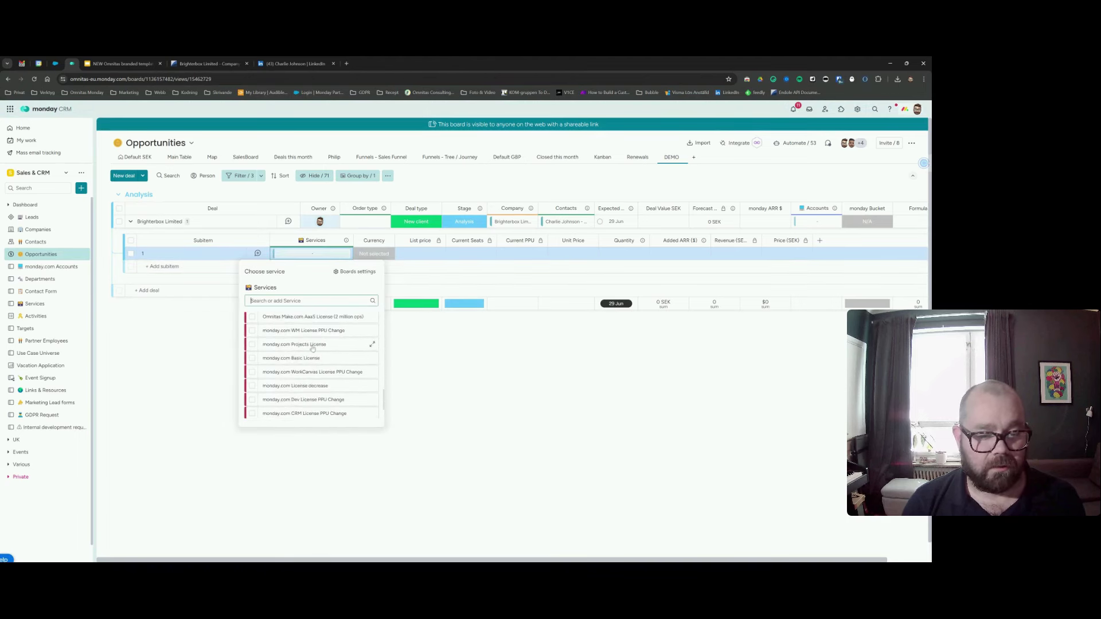
pyautogui.scroll(-4, 308, 362)
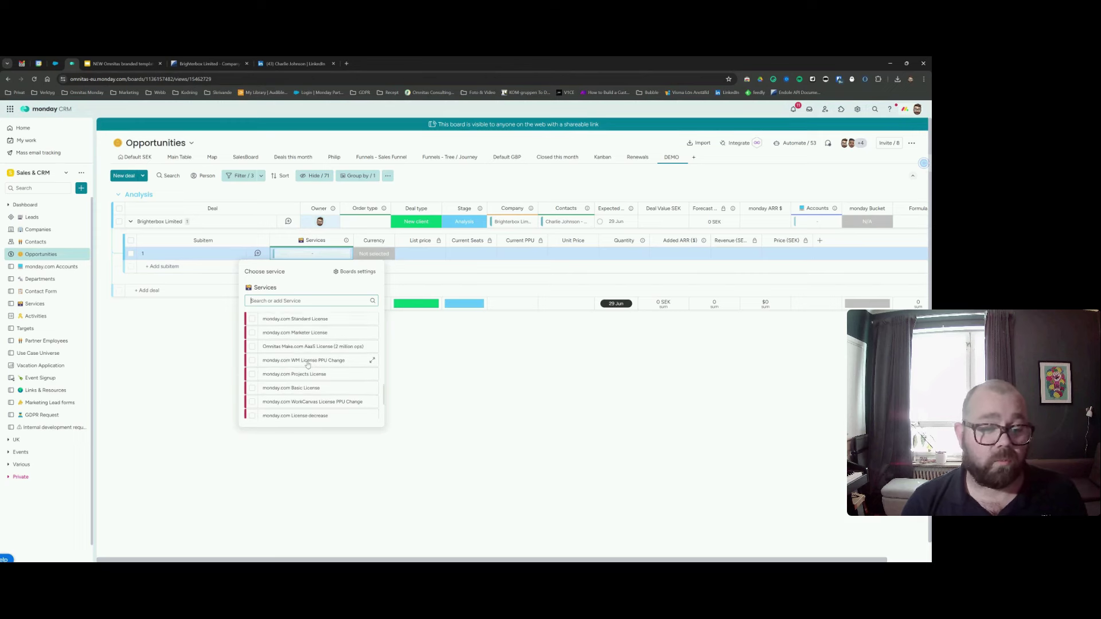
pyautogui.scroll(1, 305, 375)
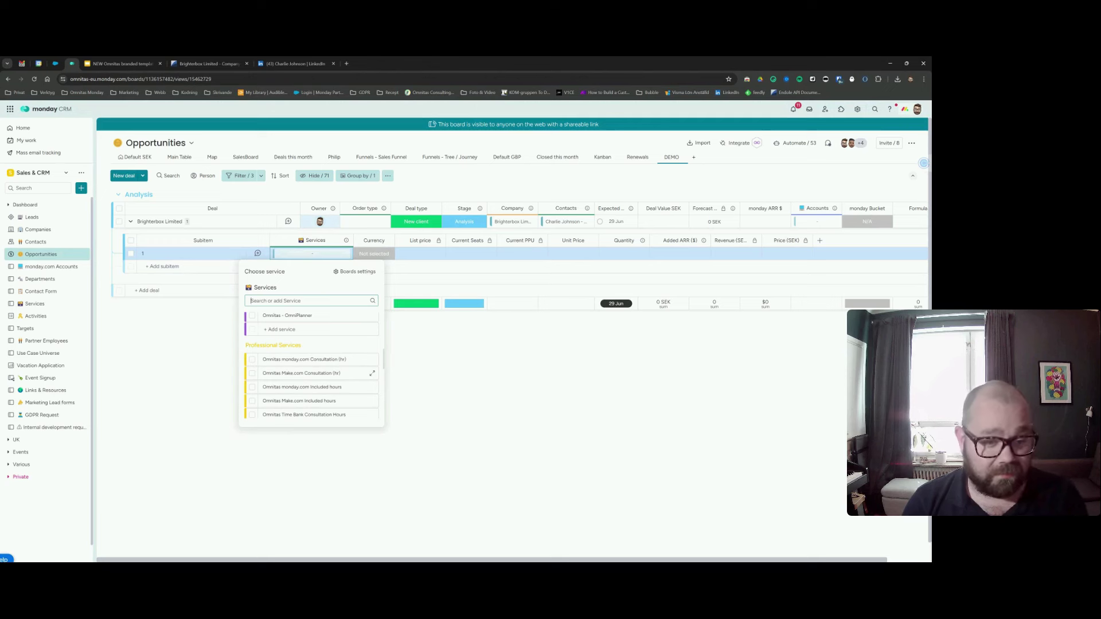
pyautogui.scroll(1, 303, 376)
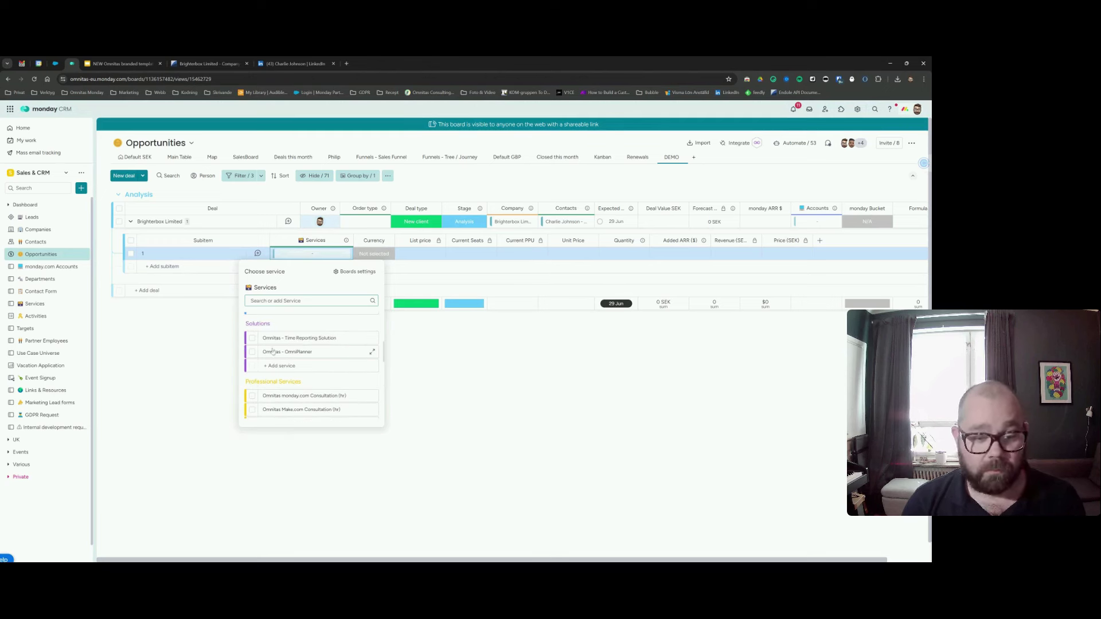
pyautogui.scroll(1, 298, 390)
pyautogui.scroll(3, 317, 390)
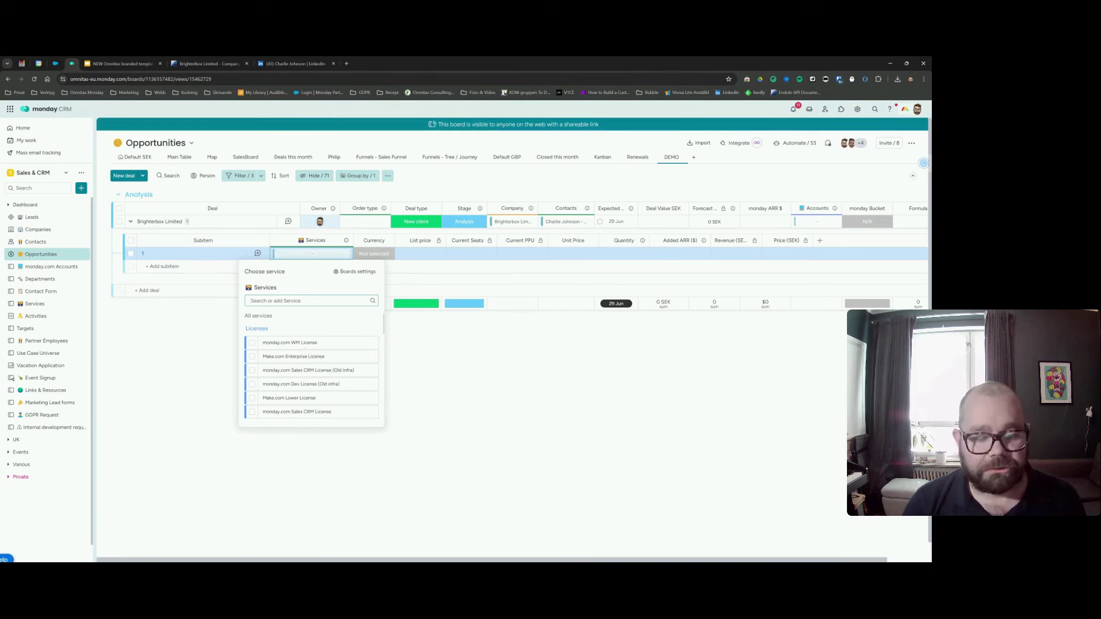
pyautogui.scroll(-5, 303, 356)
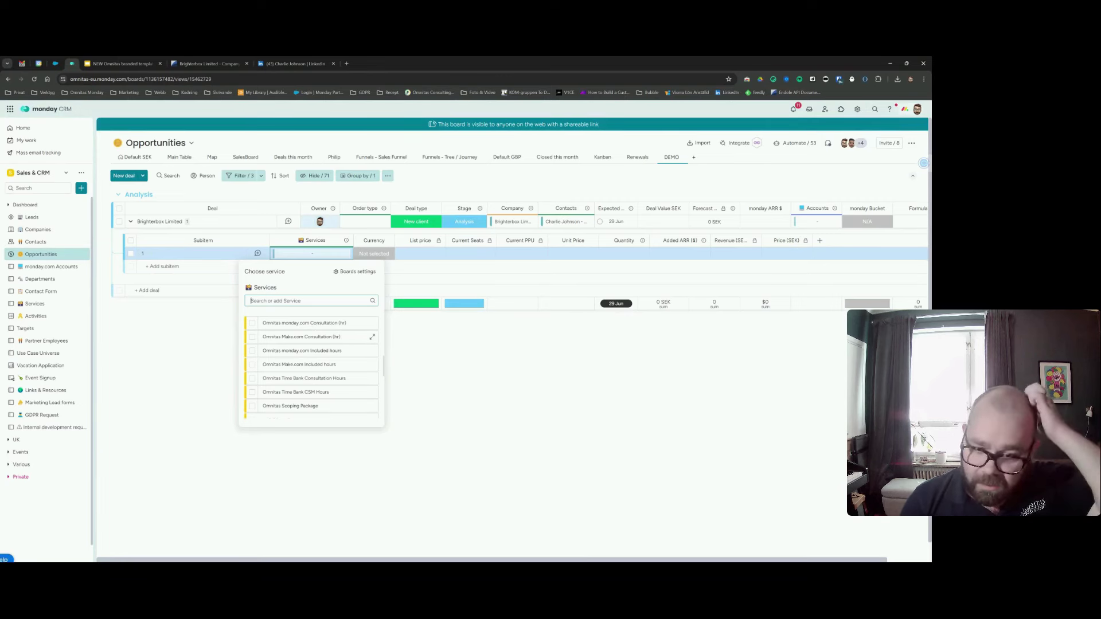
pyautogui.scroll(-1, 287, 359)
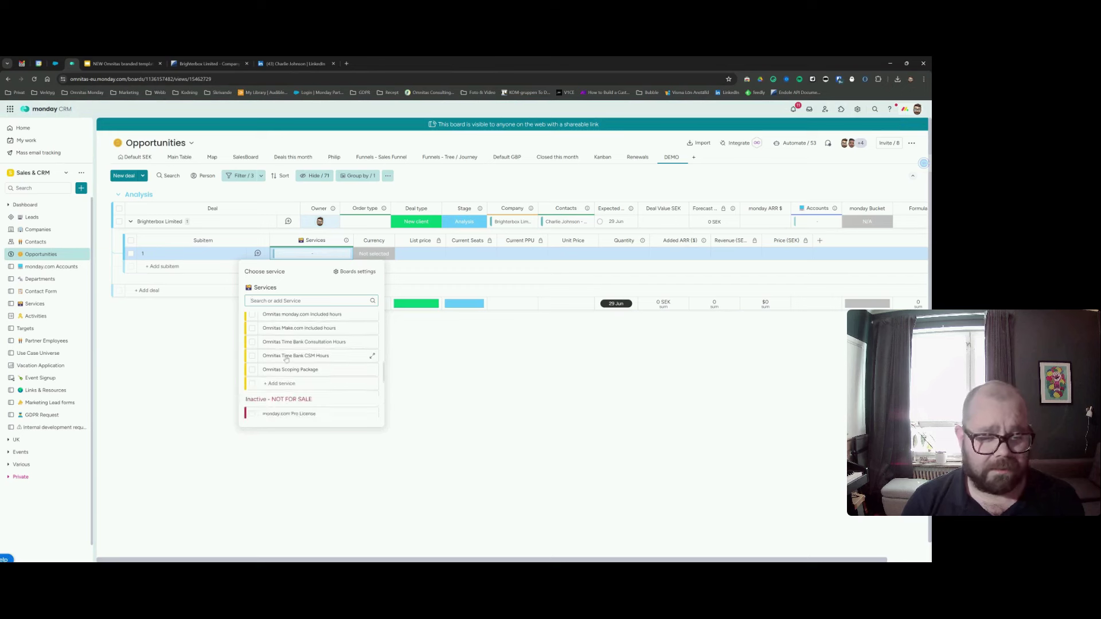
pyautogui.scroll(5, 294, 360)
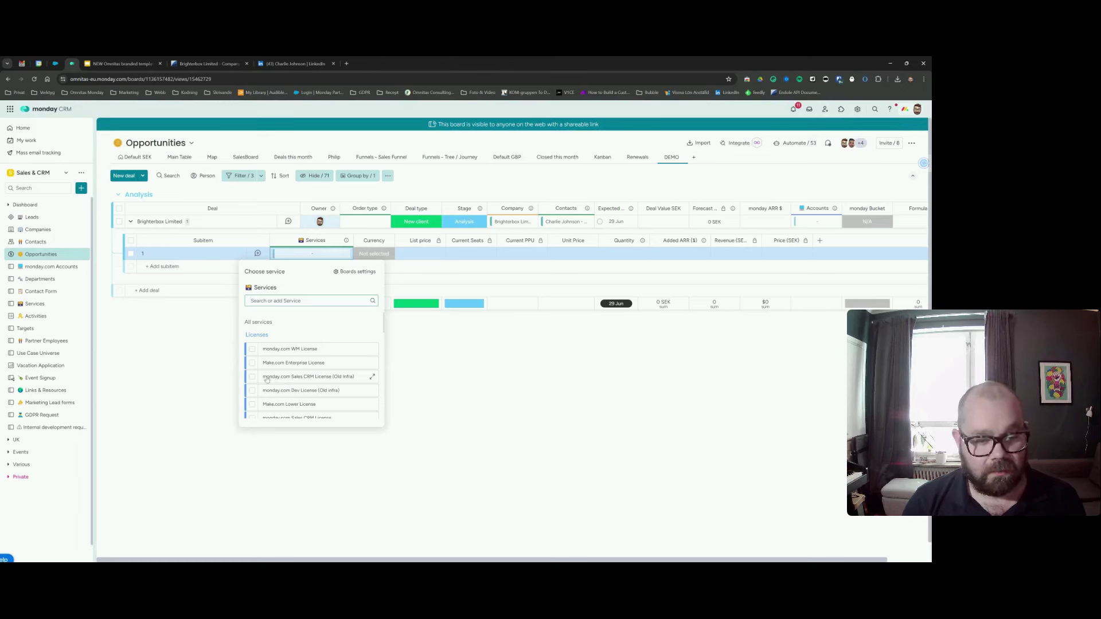
pyautogui.click(252, 348)
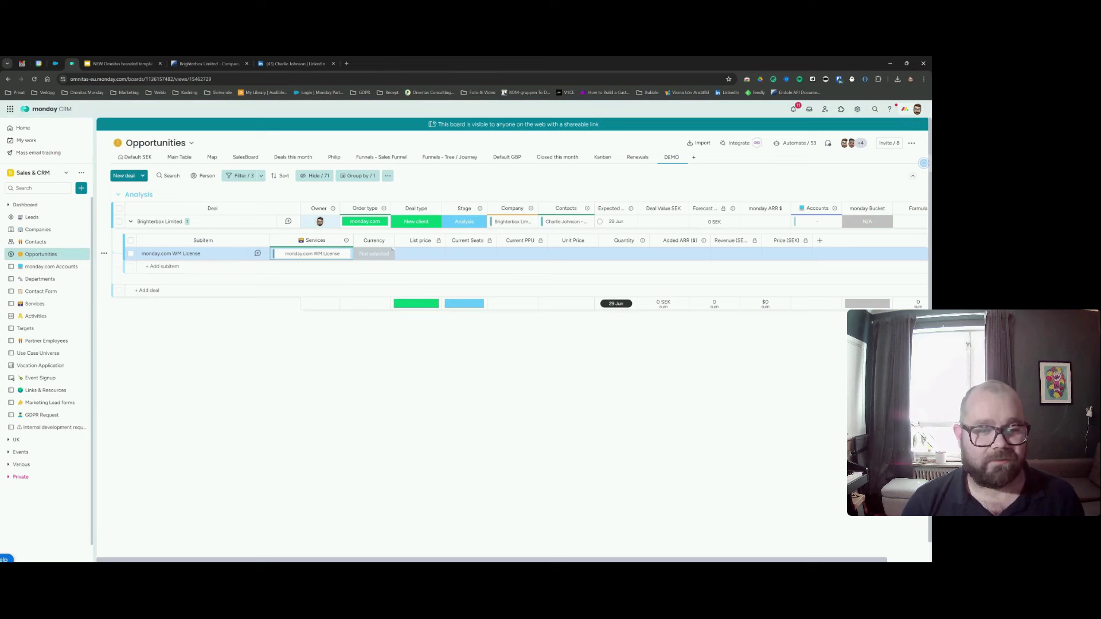
pyautogui.click(366, 256)
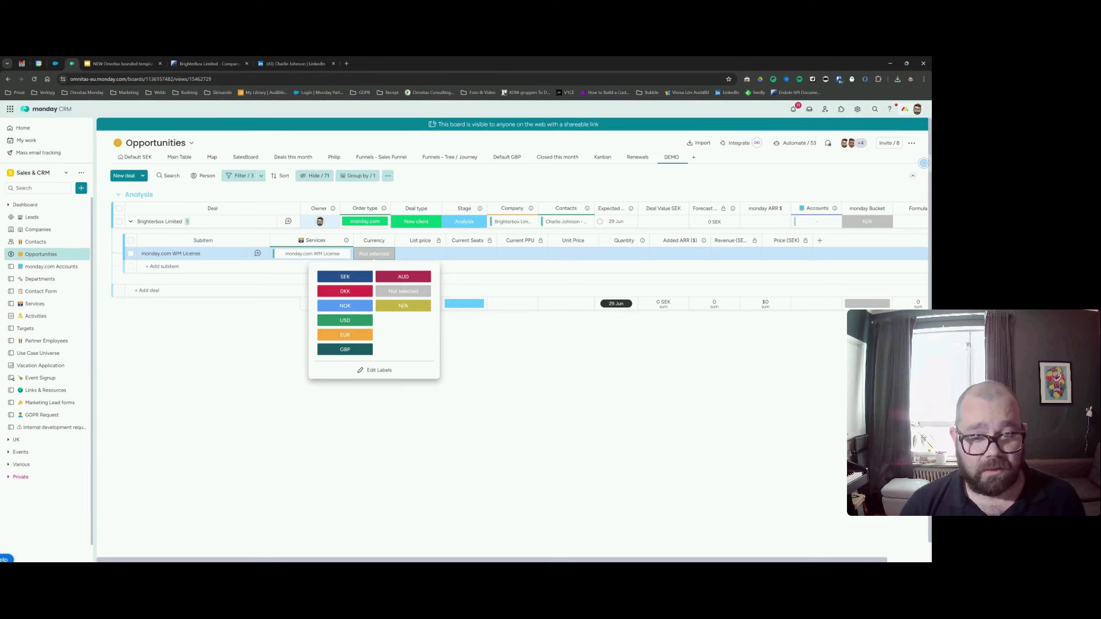
# Pick EUR as the subitem's currency, then change it to GBP.
pyautogui.click(365, 336)
pyautogui.click(375, 258)
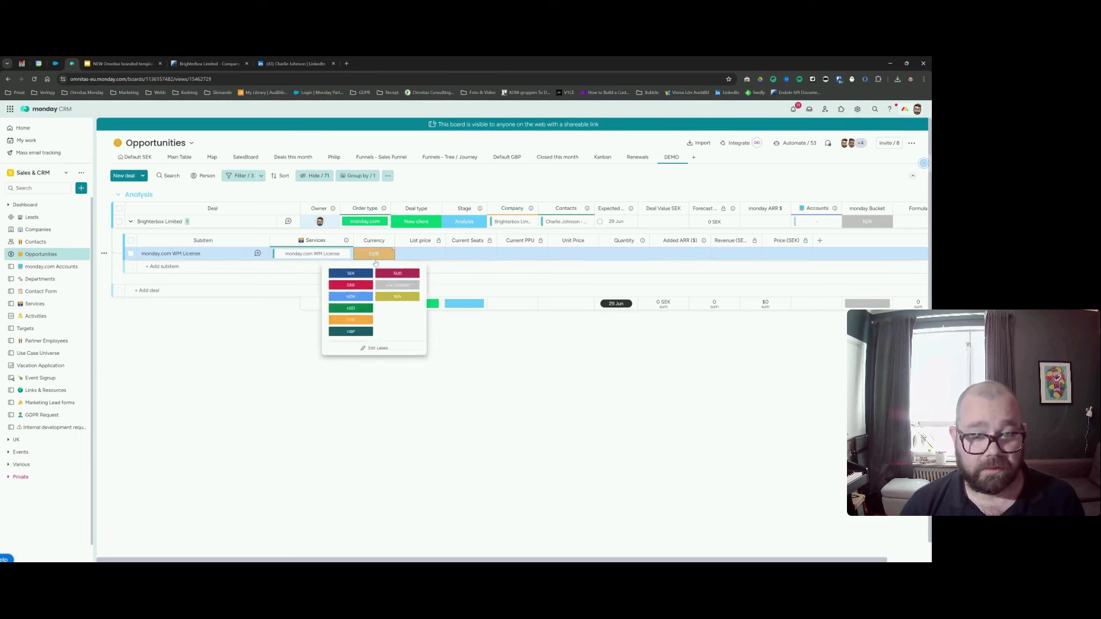
pyautogui.click(461, 386)
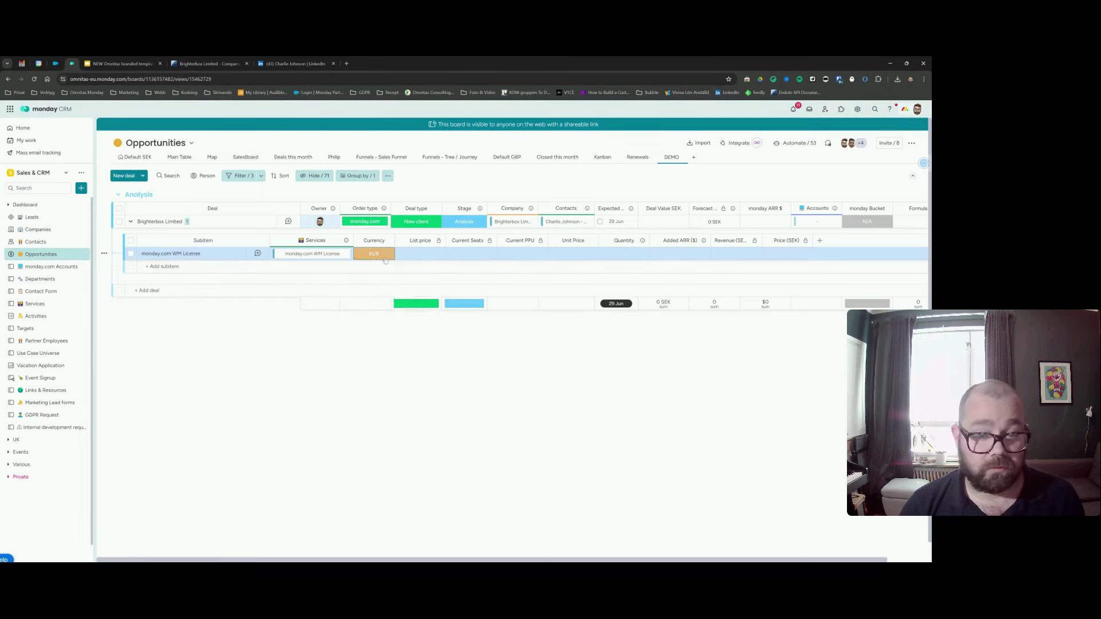
pyautogui.click(374, 254)
pyautogui.click(345, 349)
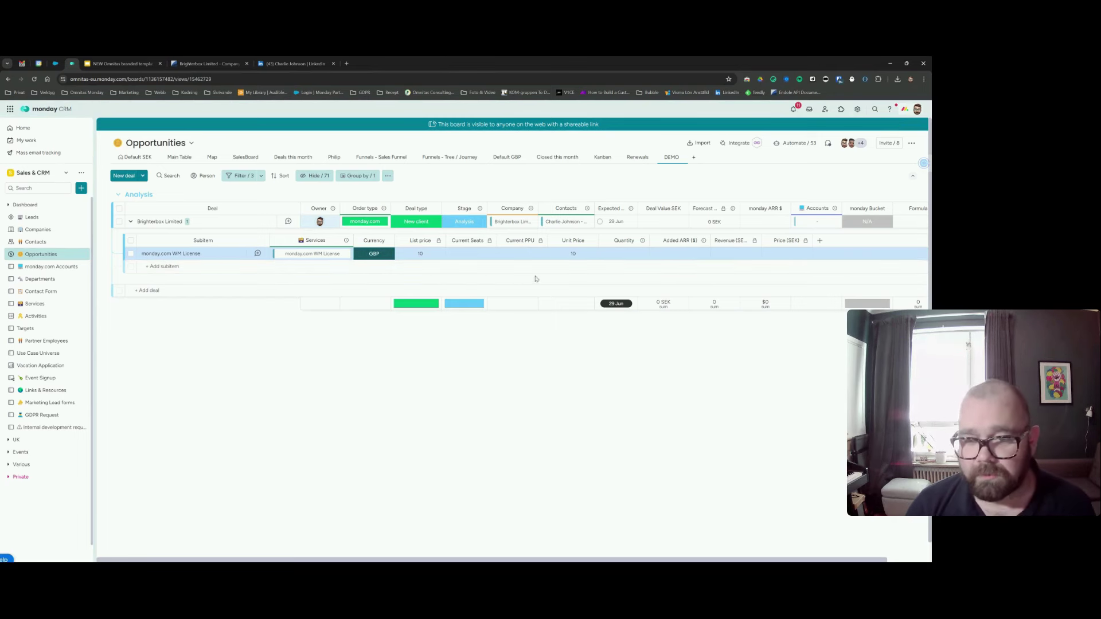
# Enter Unit Price 40, Quantity 10 and Added ARR $6,000 on the WM License subitem.
pyautogui.click(568, 255)
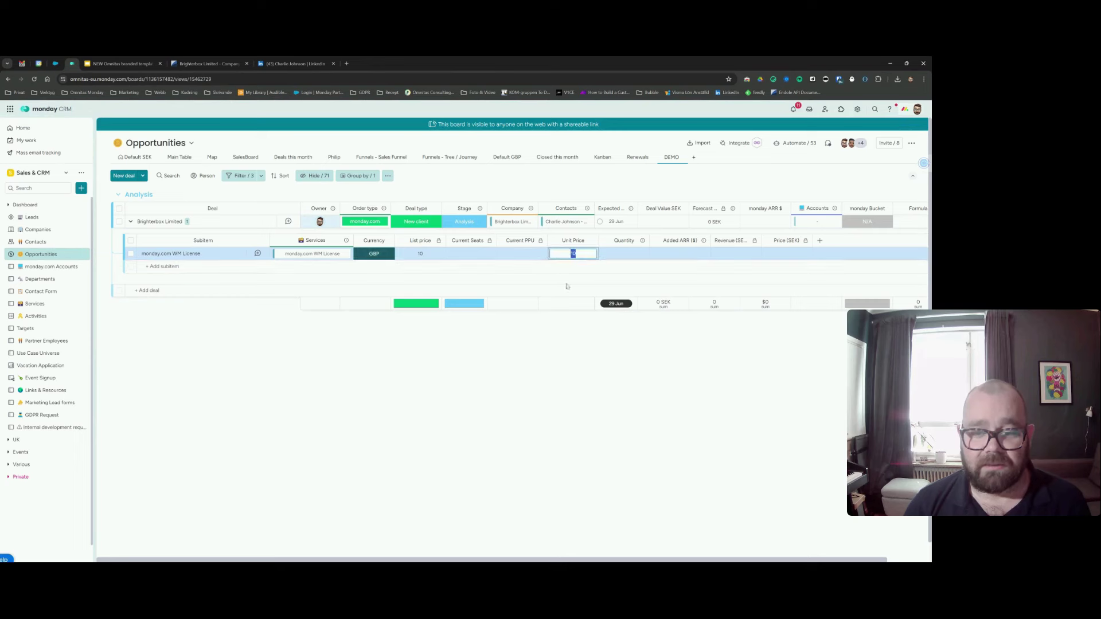
pyautogui.write('40')
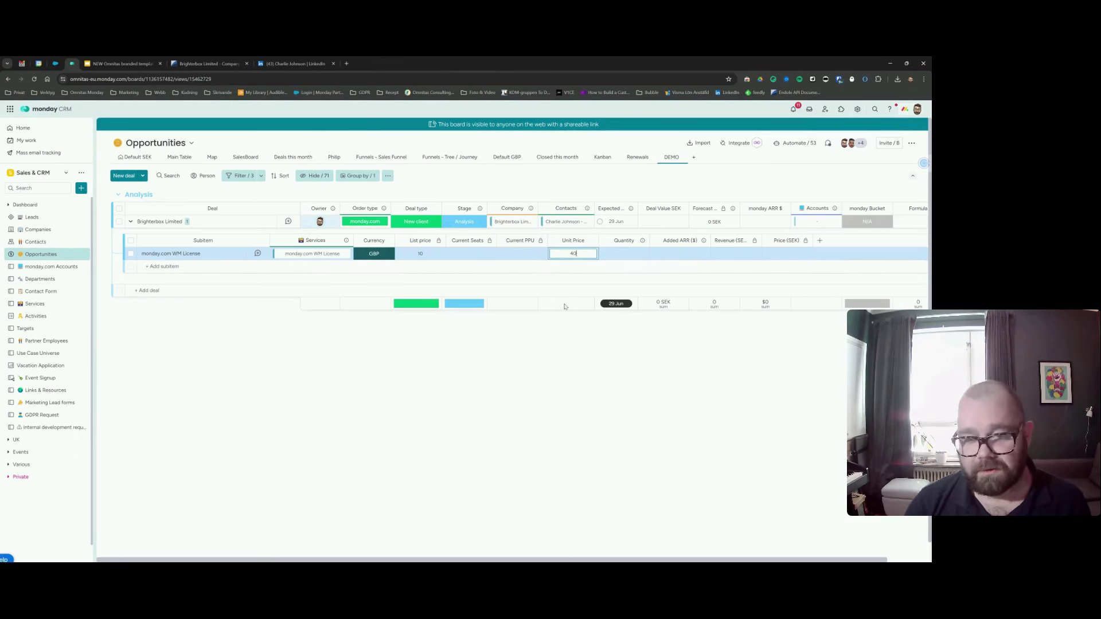
pyautogui.press('Return')
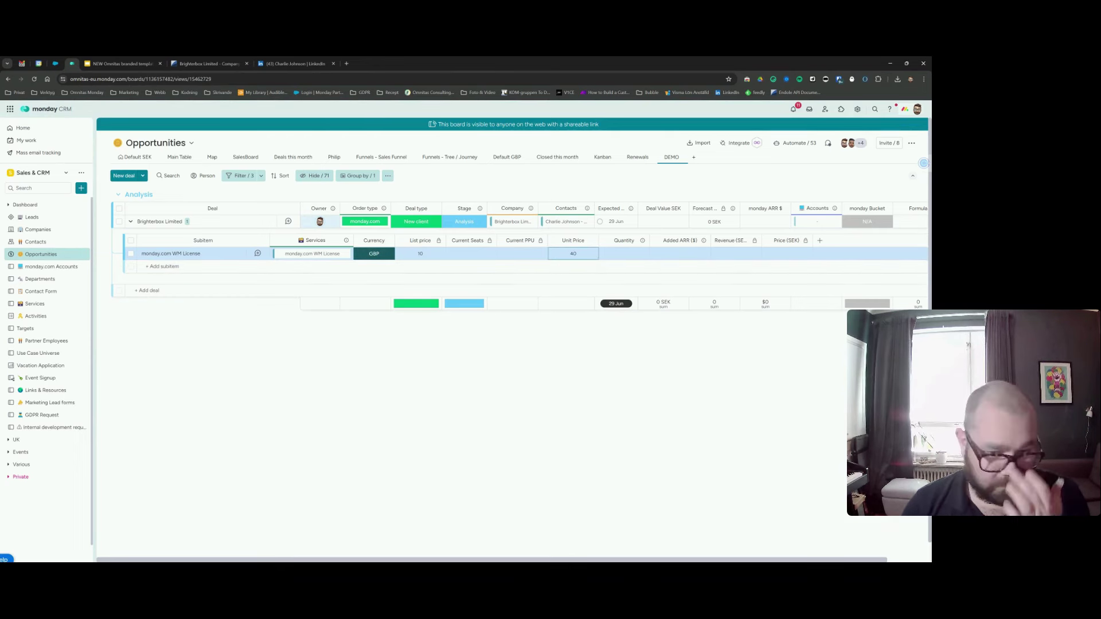
pyautogui.click(618, 256)
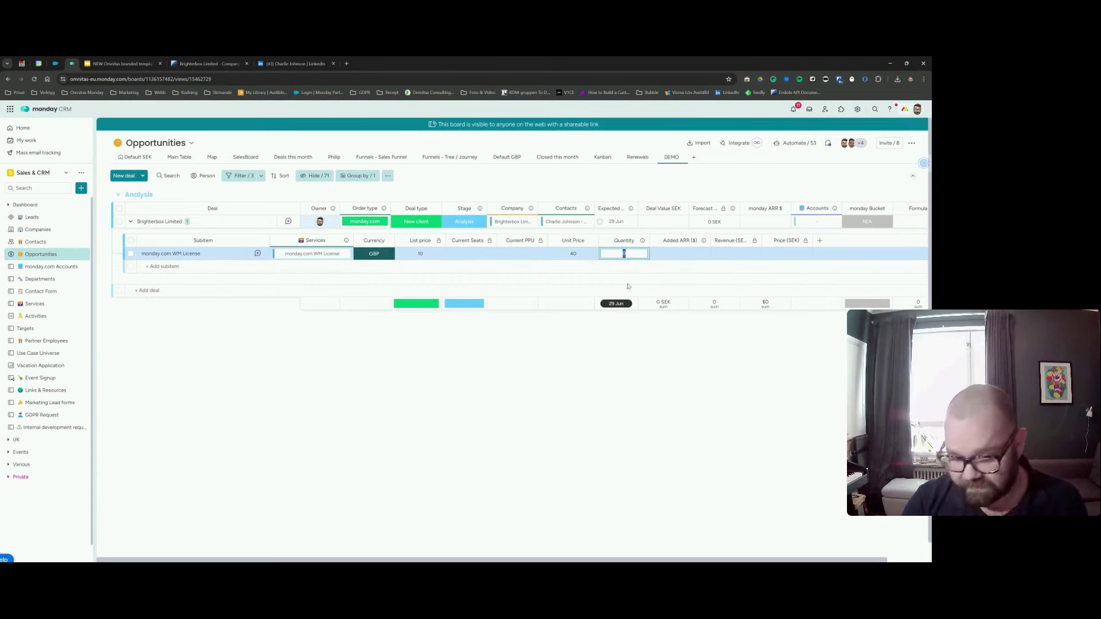
pyautogui.write('10')
pyautogui.press('Return')
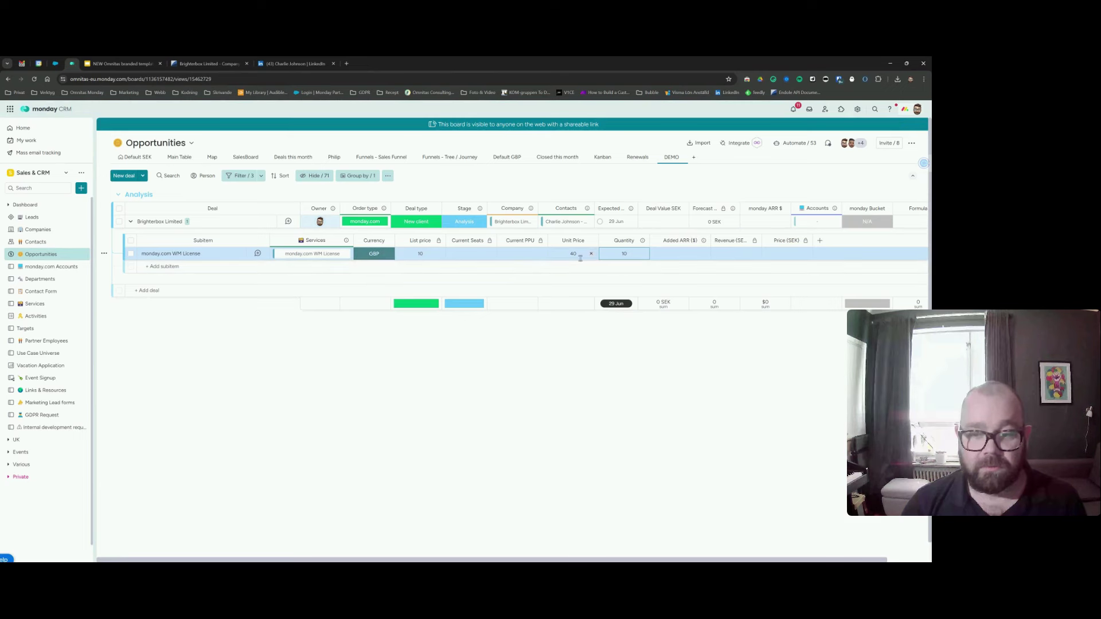
pyautogui.click(672, 252)
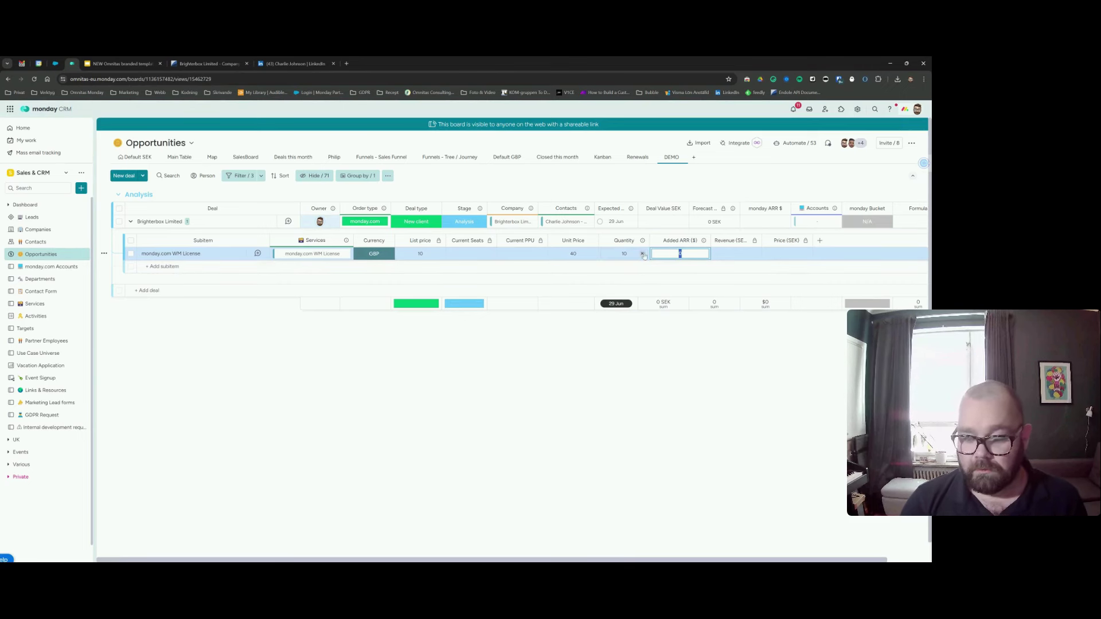
pyautogui.write('6000')
pyautogui.press('Return')
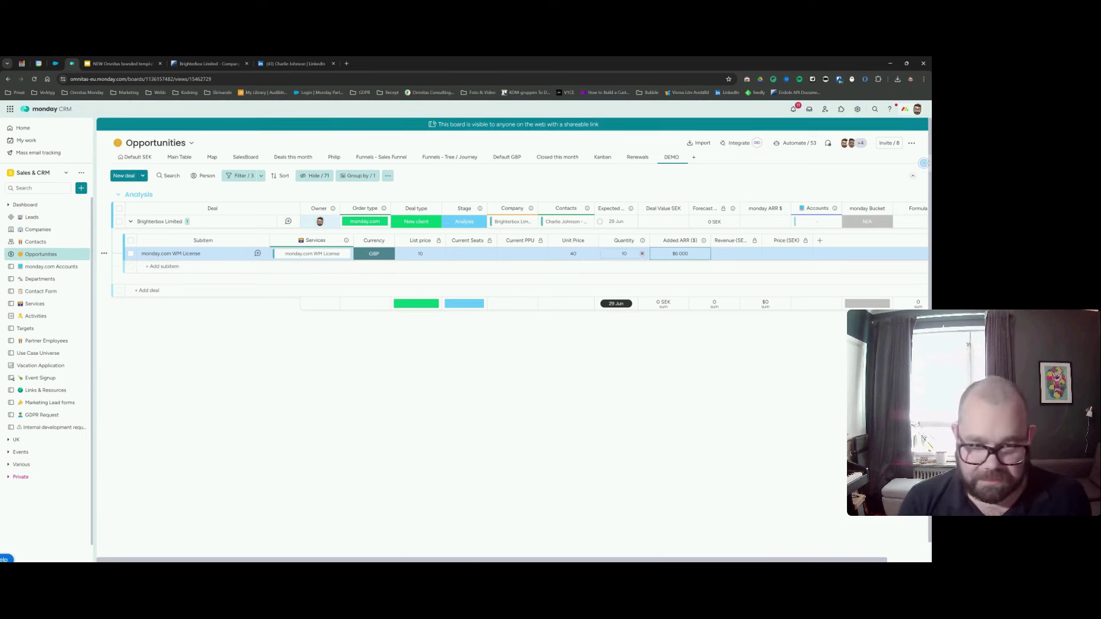
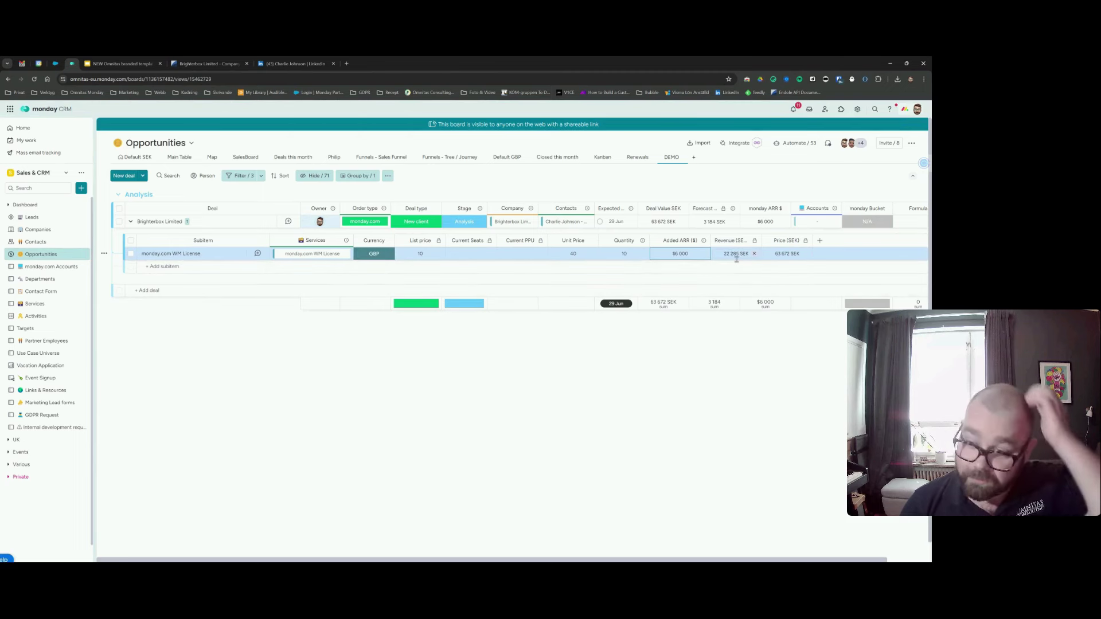
# Add a new subitem row to the deal with the Omnitas monday.com Consultation (hr) service.
pyautogui.click(190, 266)
pyautogui.write('1')
pyautogui.press('Return')
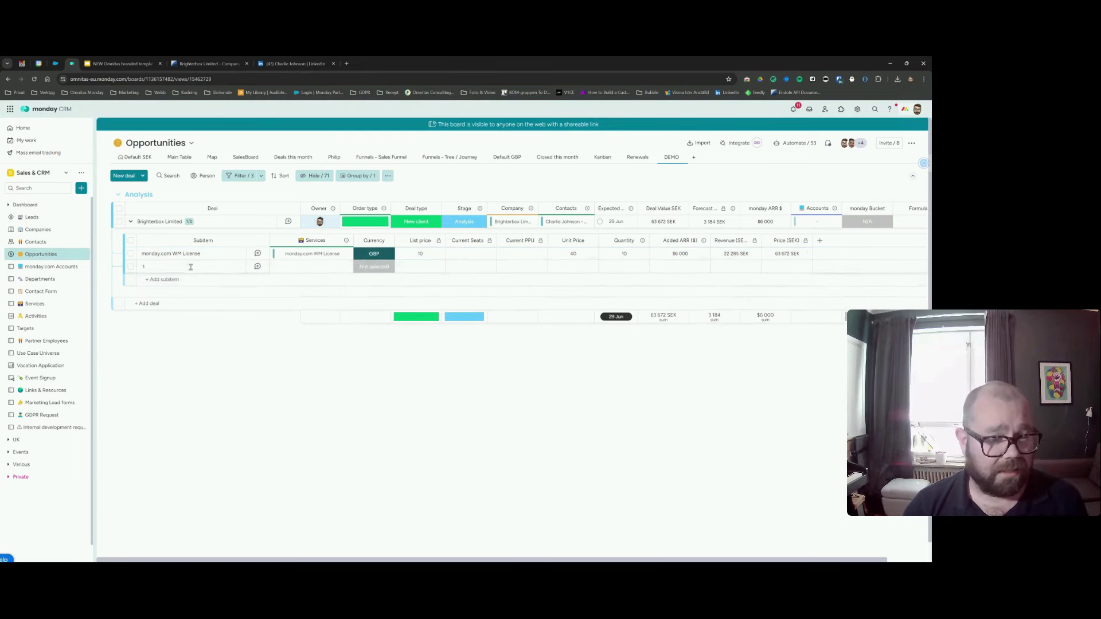
pyautogui.click(316, 267)
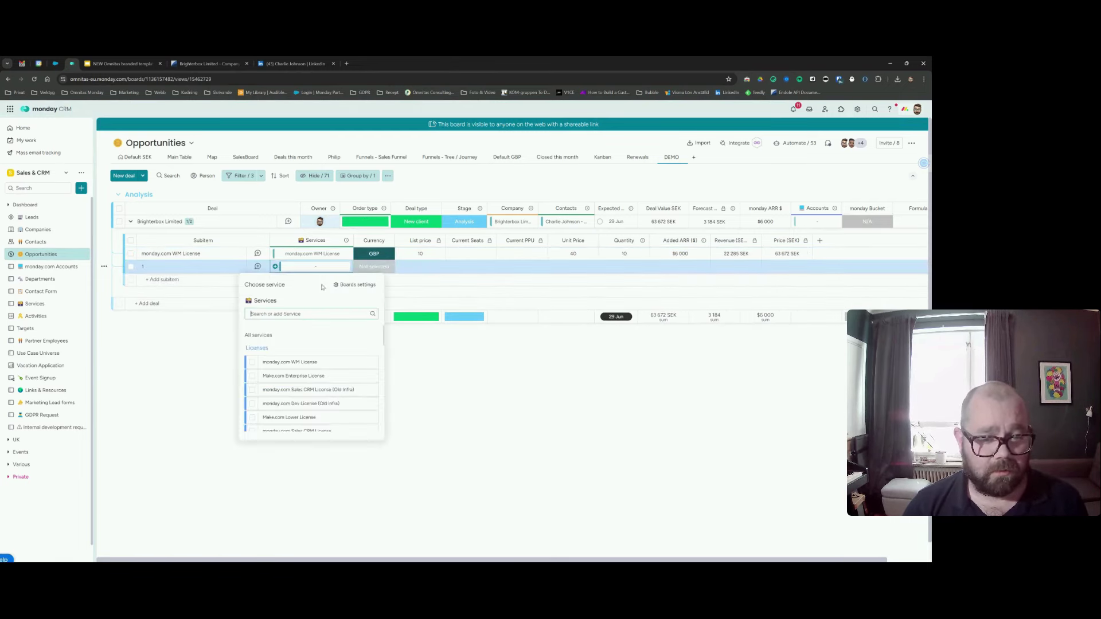
pyautogui.write('monday')
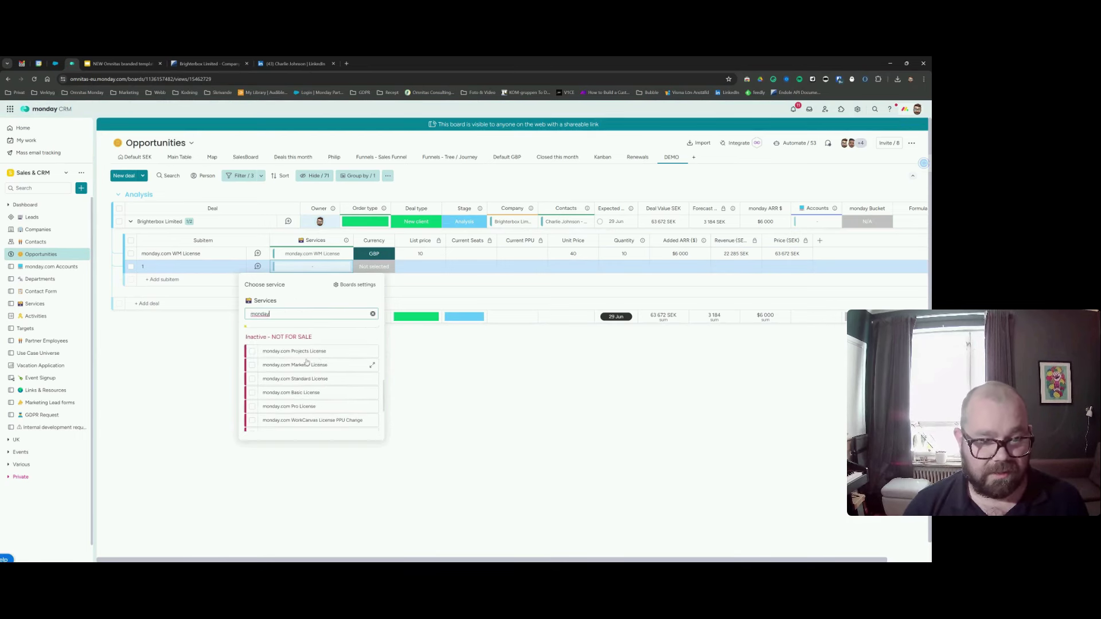
pyautogui.scroll(-4, 307, 365)
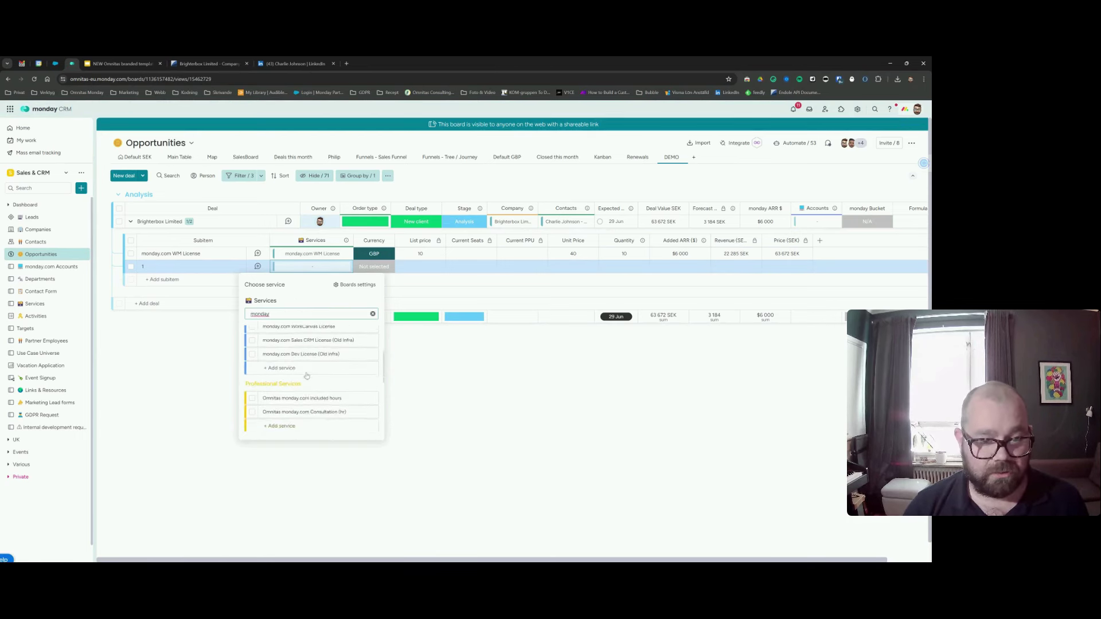
pyautogui.click(252, 417)
# Give the consultation line EUR currency, unit price 230 and quantity 20.
pyautogui.click(373, 269)
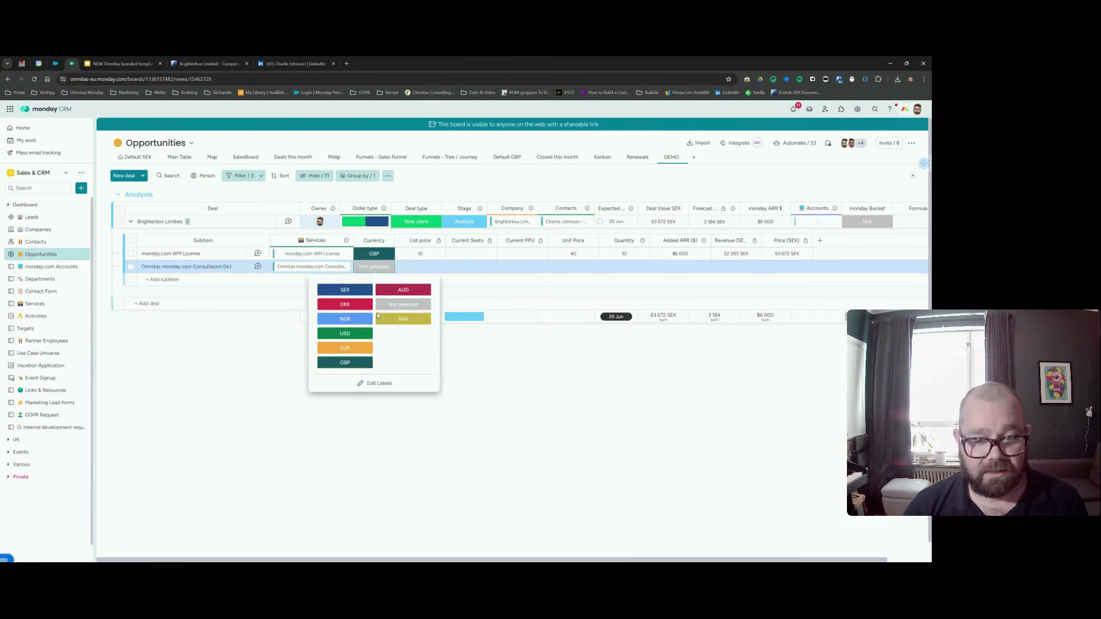
pyautogui.click(361, 354)
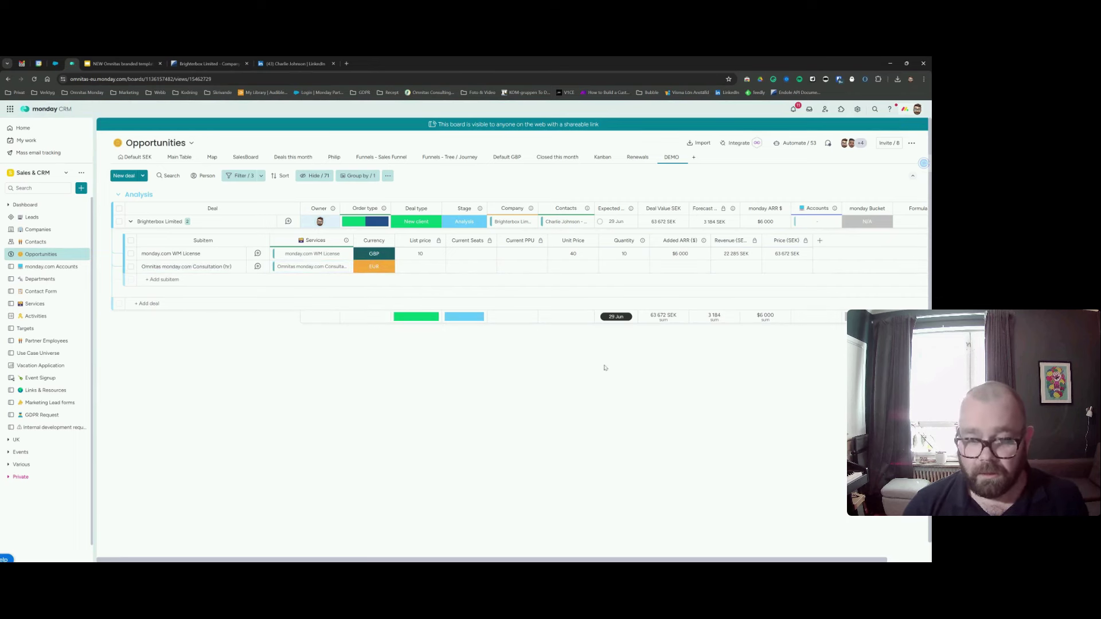
pyautogui.click(576, 266)
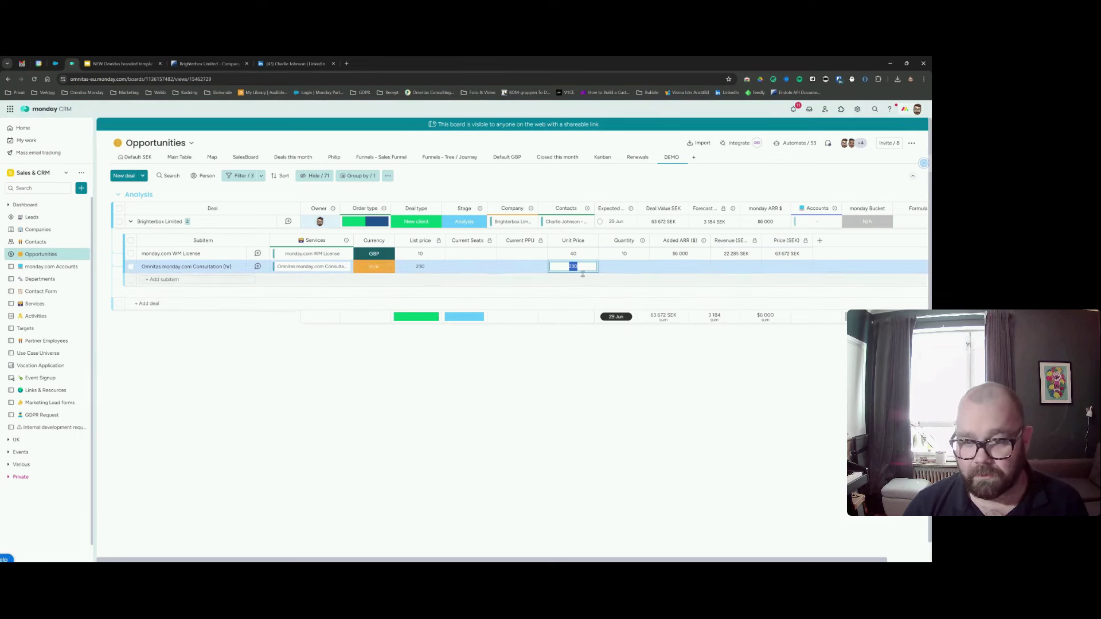
pyautogui.click(625, 266)
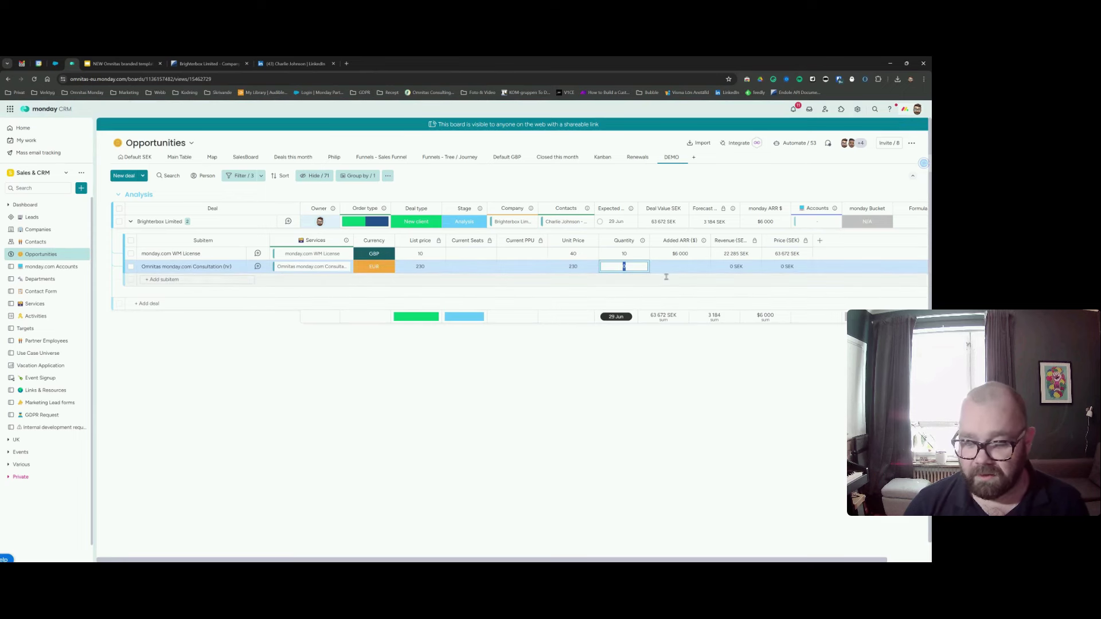
pyautogui.press('Return')
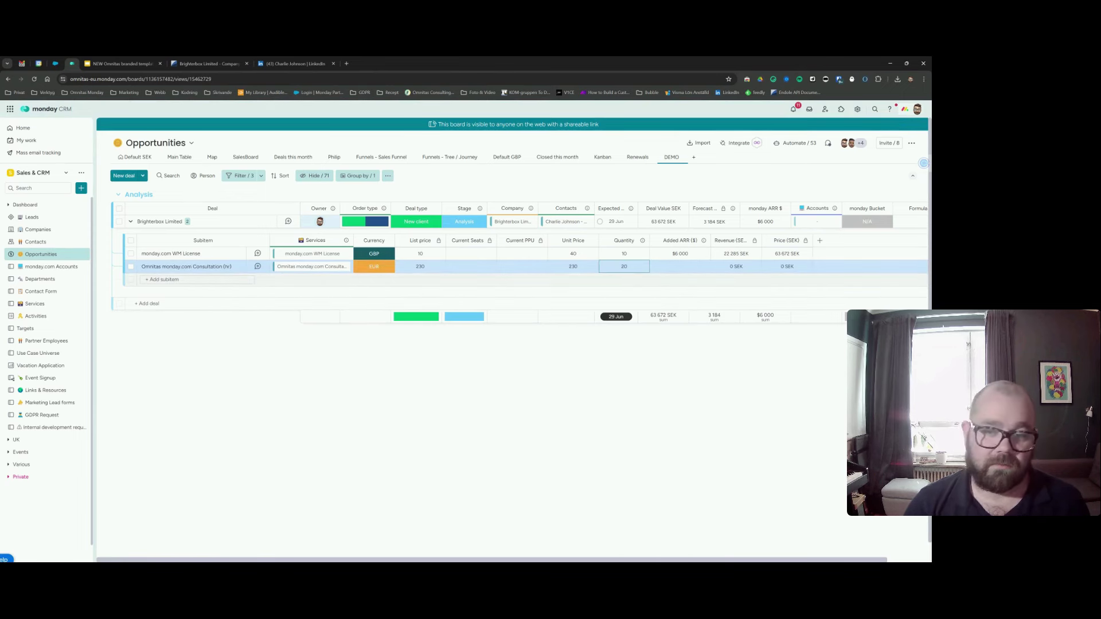
pyautogui.click(635, 385)
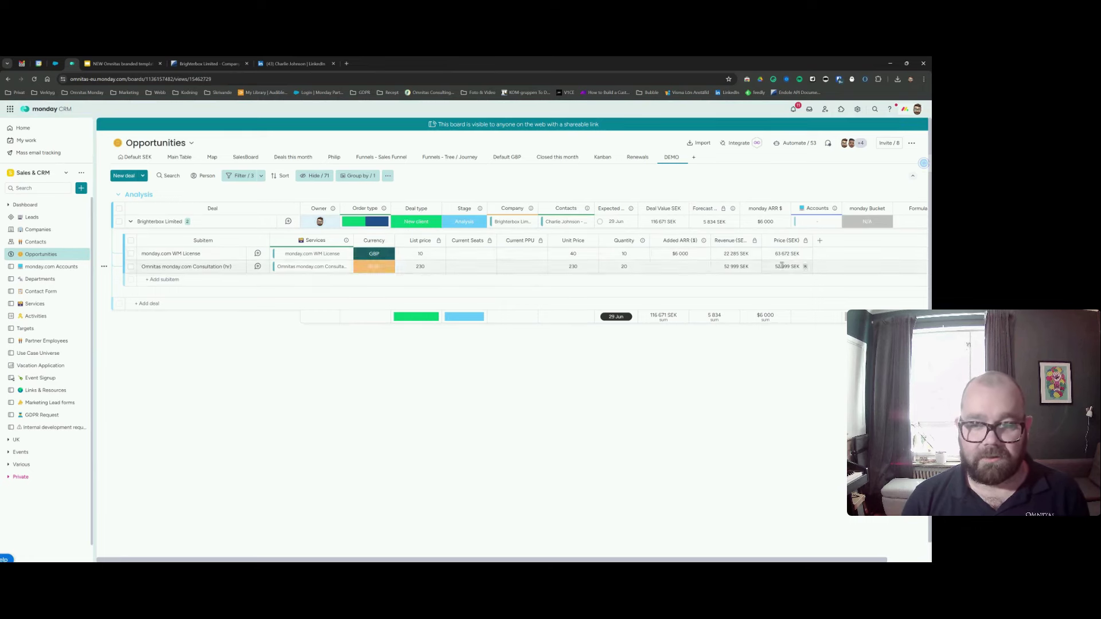
# Open the Brighterbox Limited deal, start a Proposal stage change, then cancel the form.
pyautogui.click(288, 223)
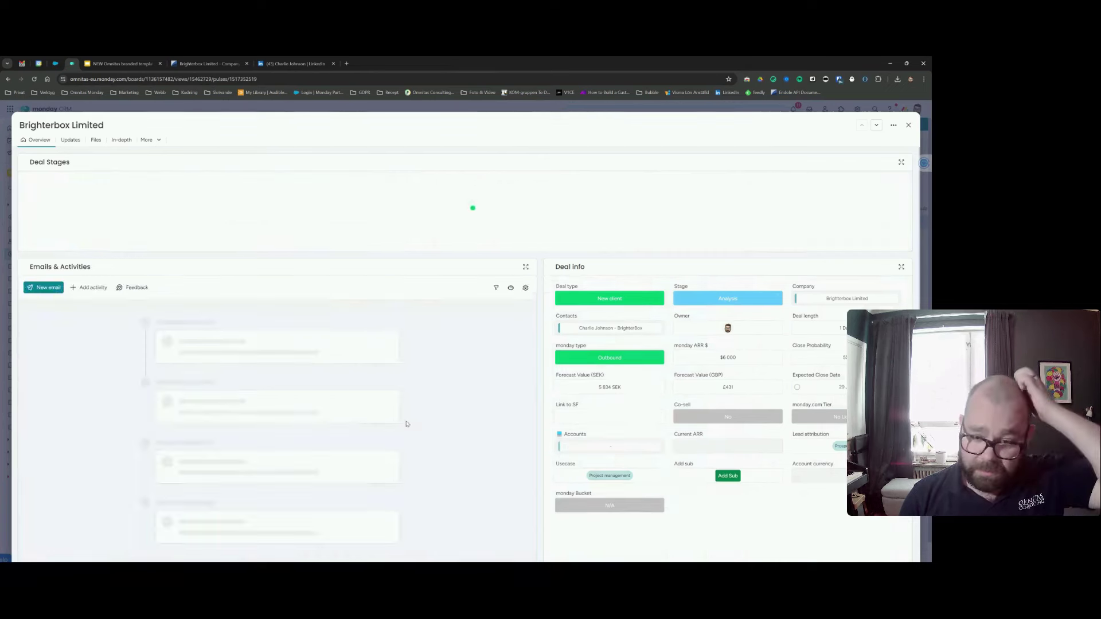
pyautogui.click(394, 222)
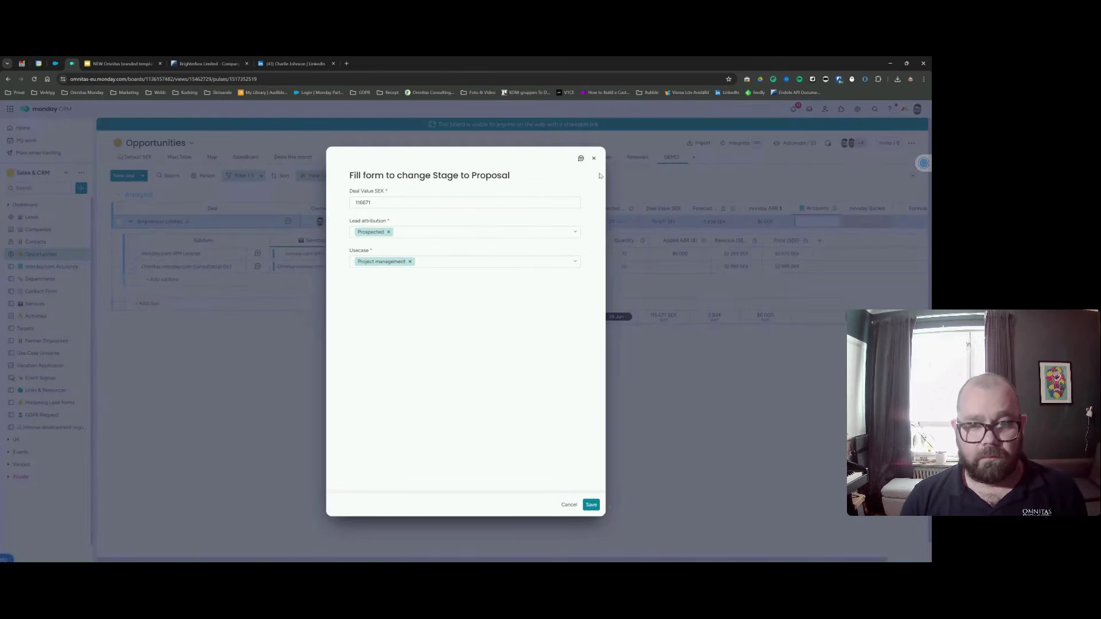
pyautogui.click(593, 158)
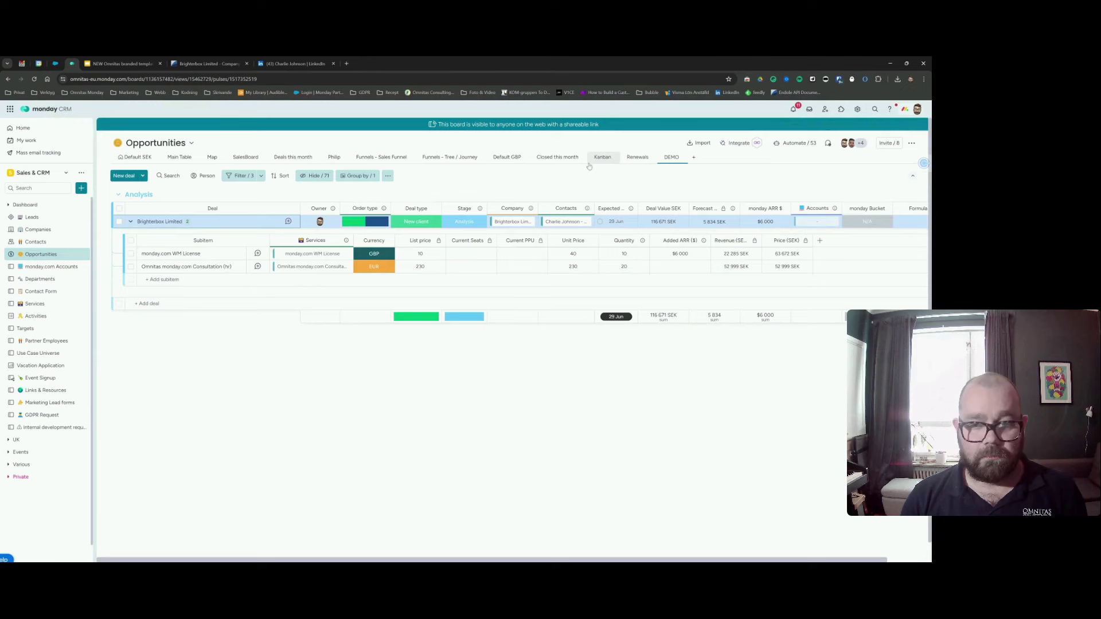
# Move the deal to Proposal again, review lead attribution, and save the required-fields form.
pyautogui.click(288, 222)
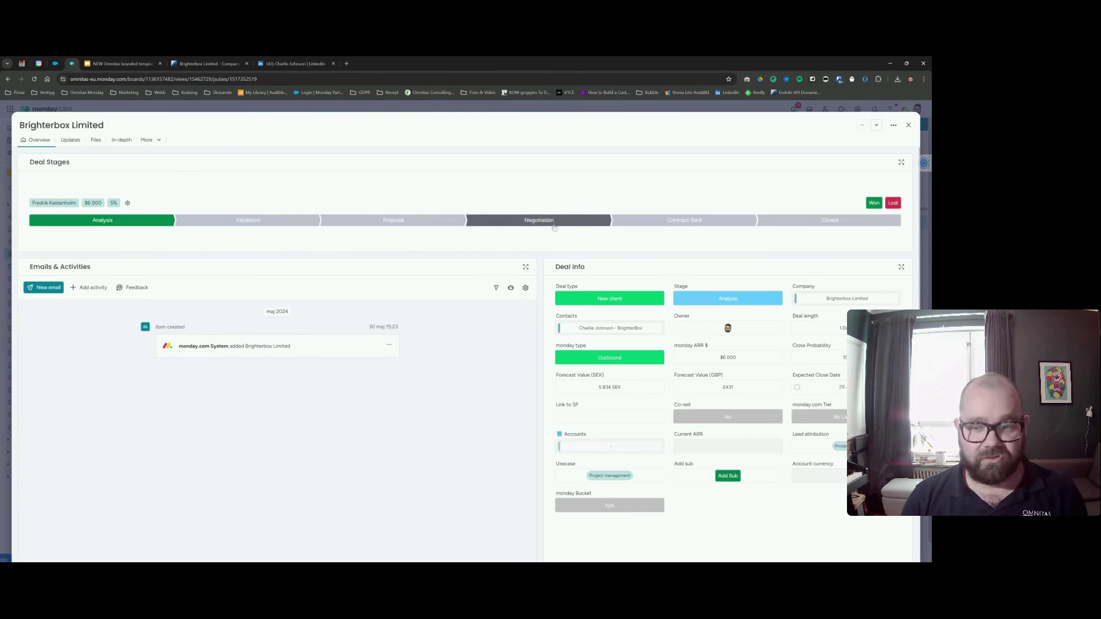
pyautogui.click(367, 223)
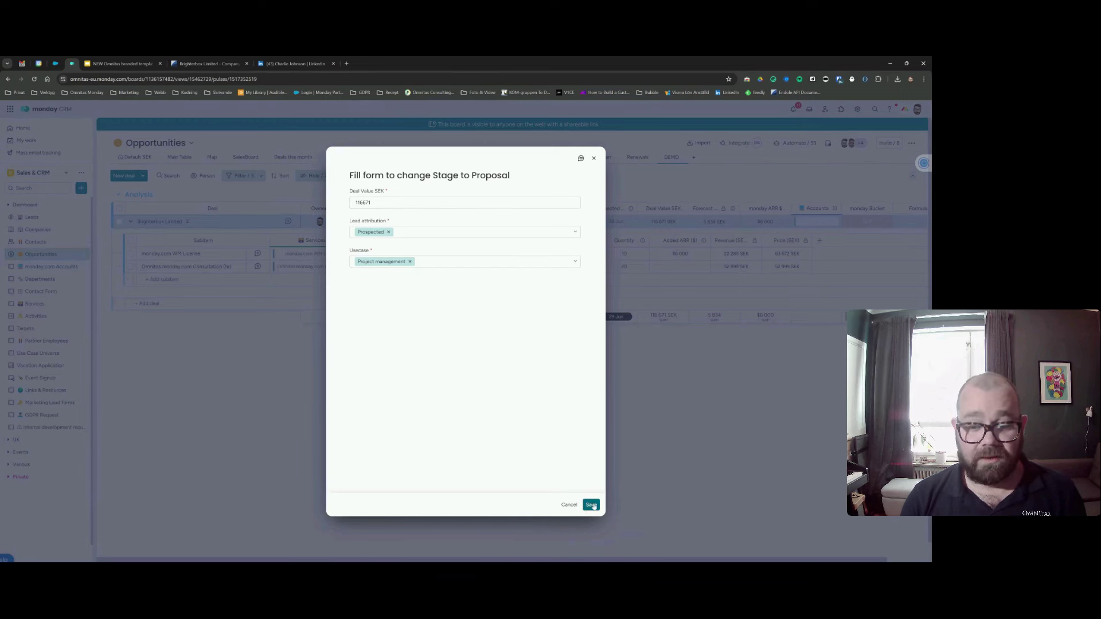
pyautogui.click(462, 234)
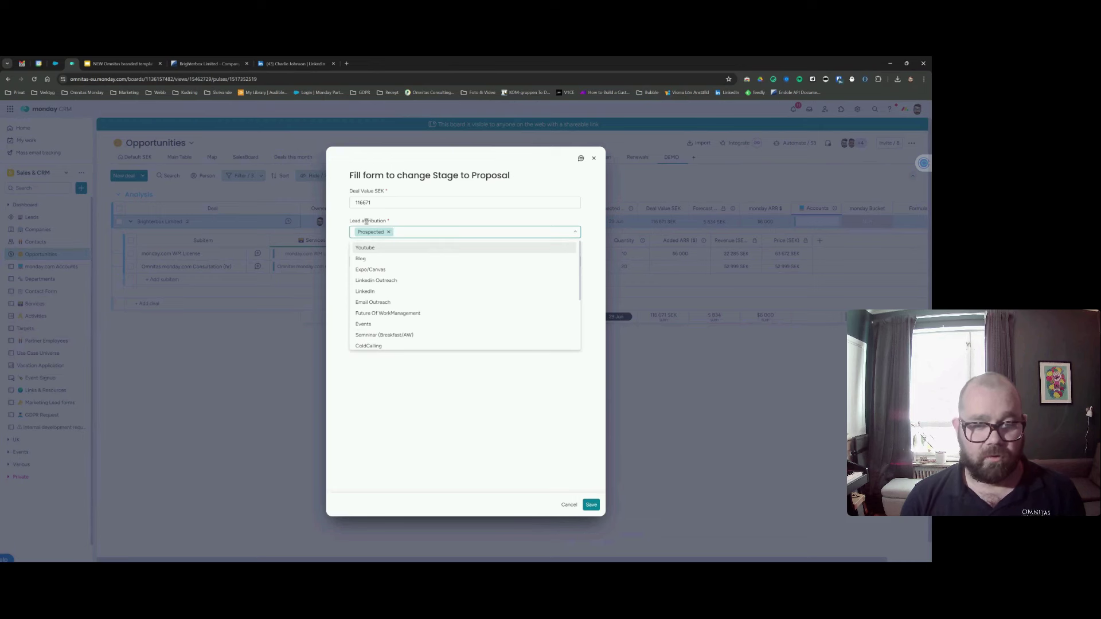
pyautogui.click(437, 408)
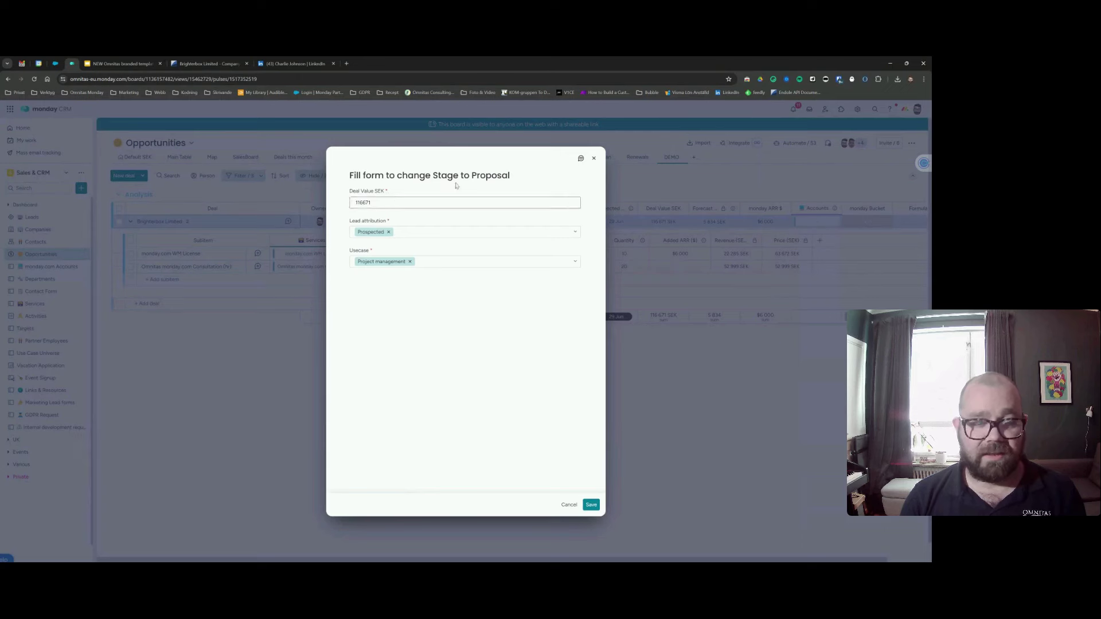
pyautogui.click(591, 504)
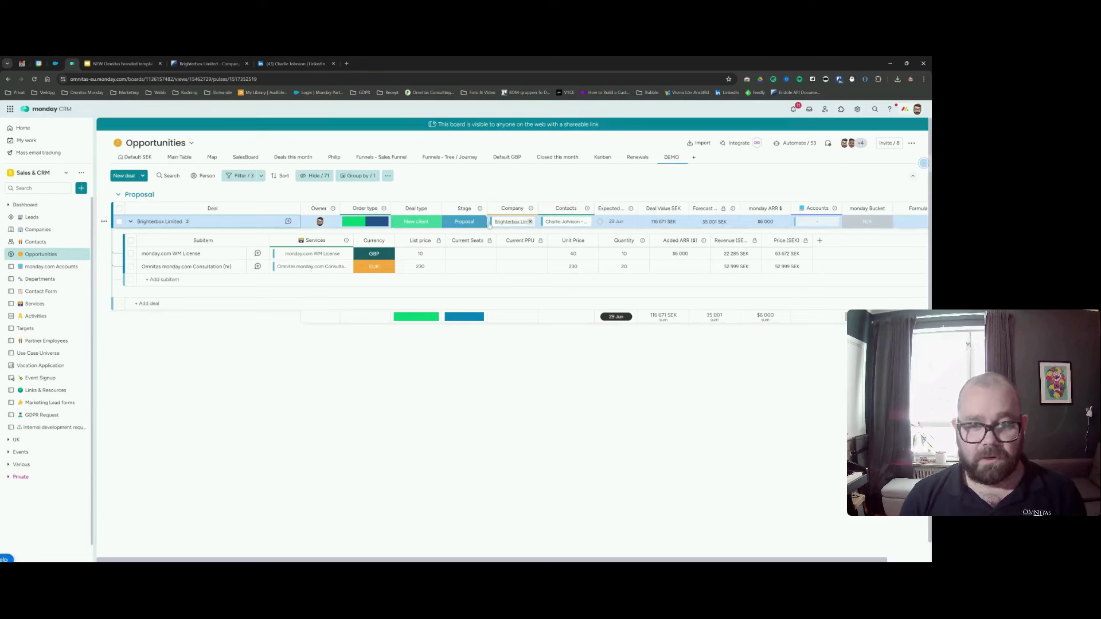
pyautogui.click(479, 208)
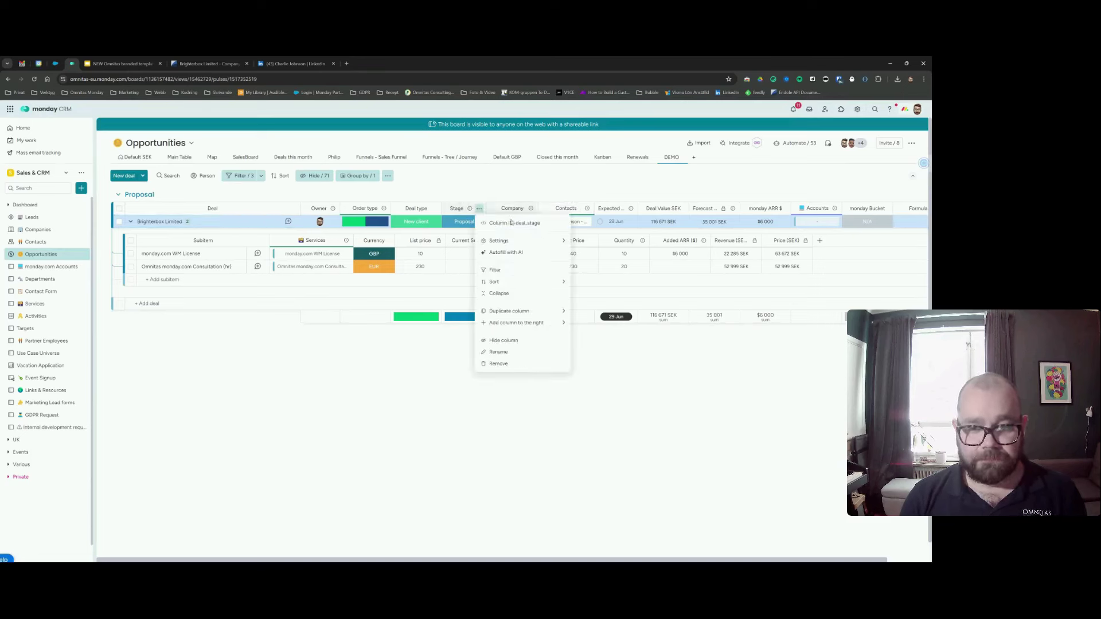
pyautogui.moveTo(545, 245)
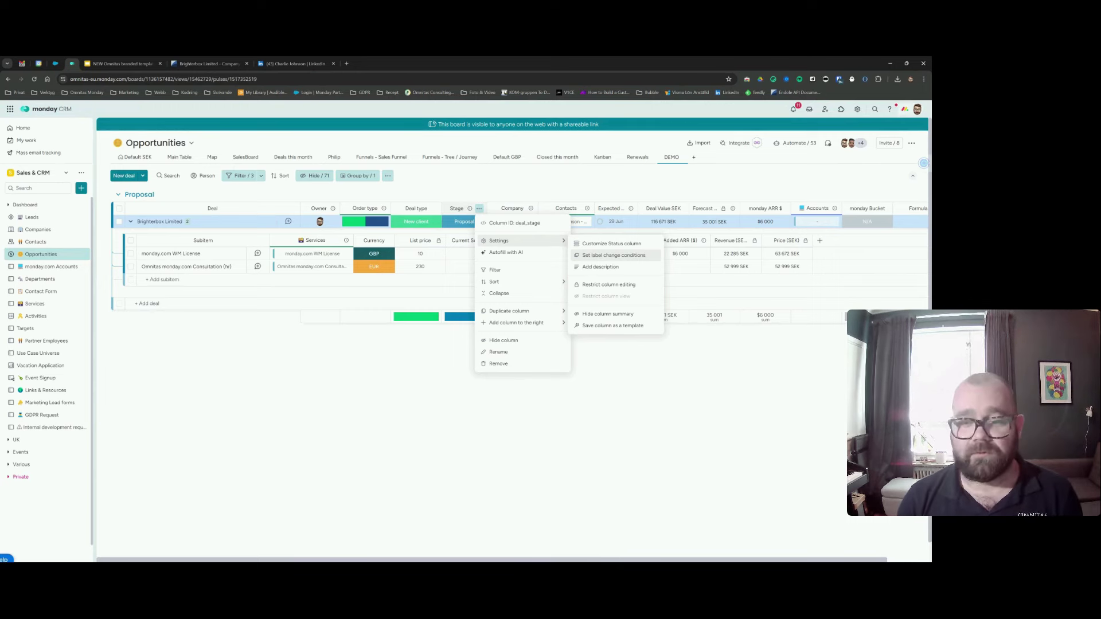
pyautogui.click(612, 256)
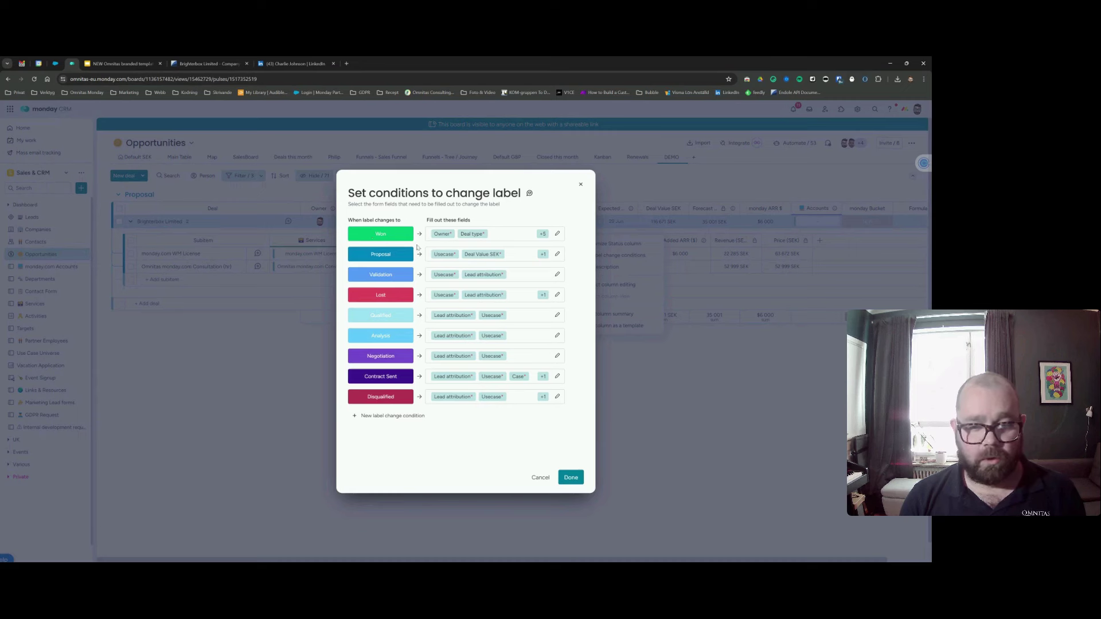
pyautogui.click(556, 233)
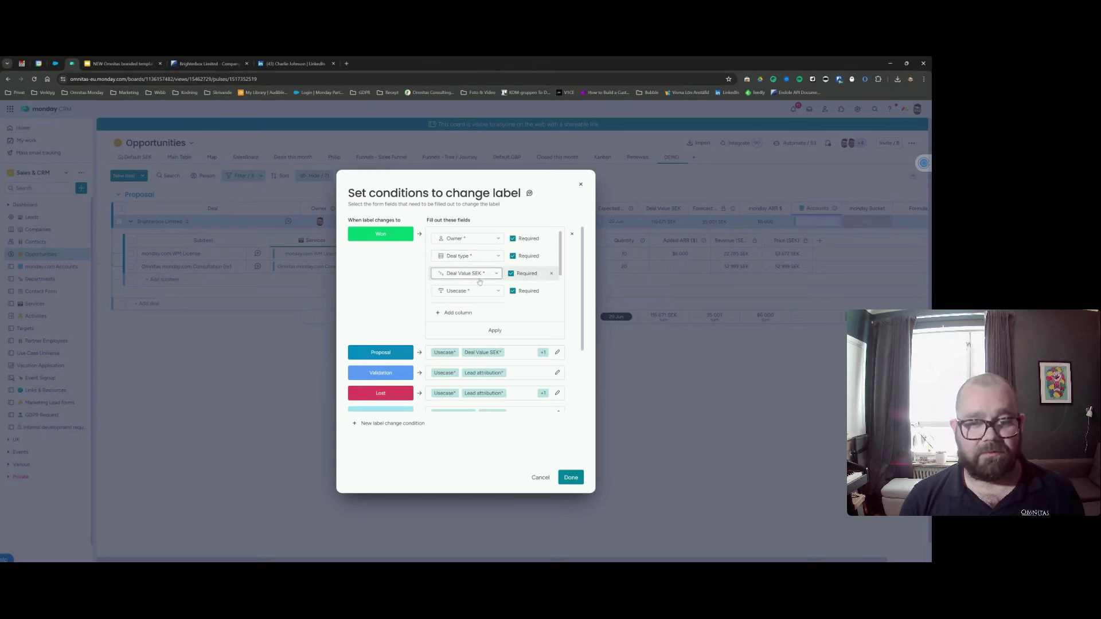
pyautogui.scroll(-2, 497, 280)
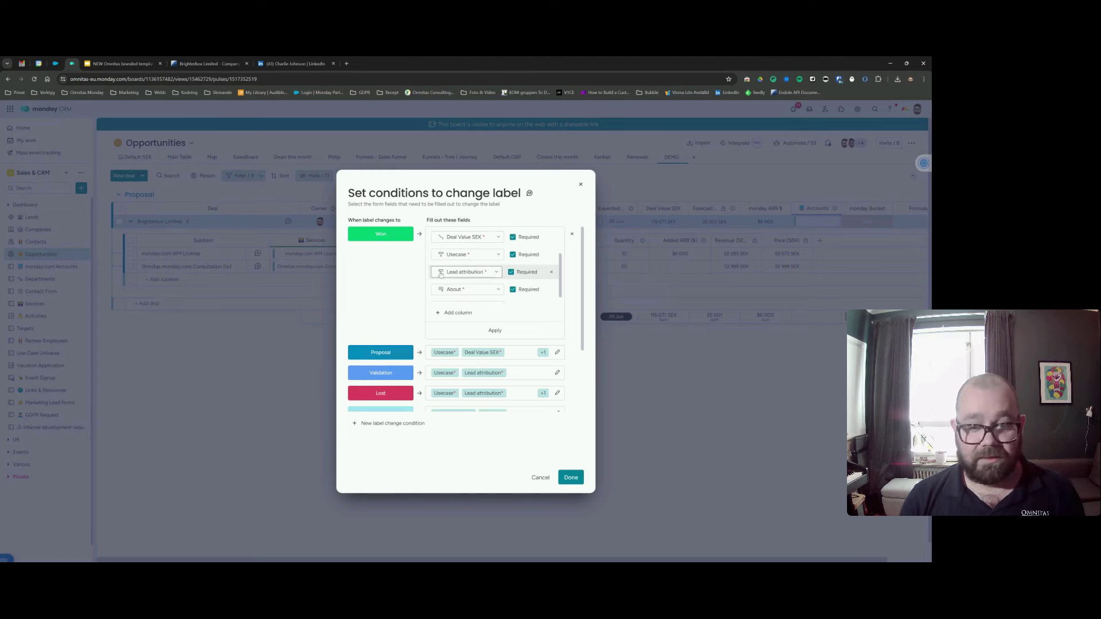
pyautogui.scroll(-1, 498, 274)
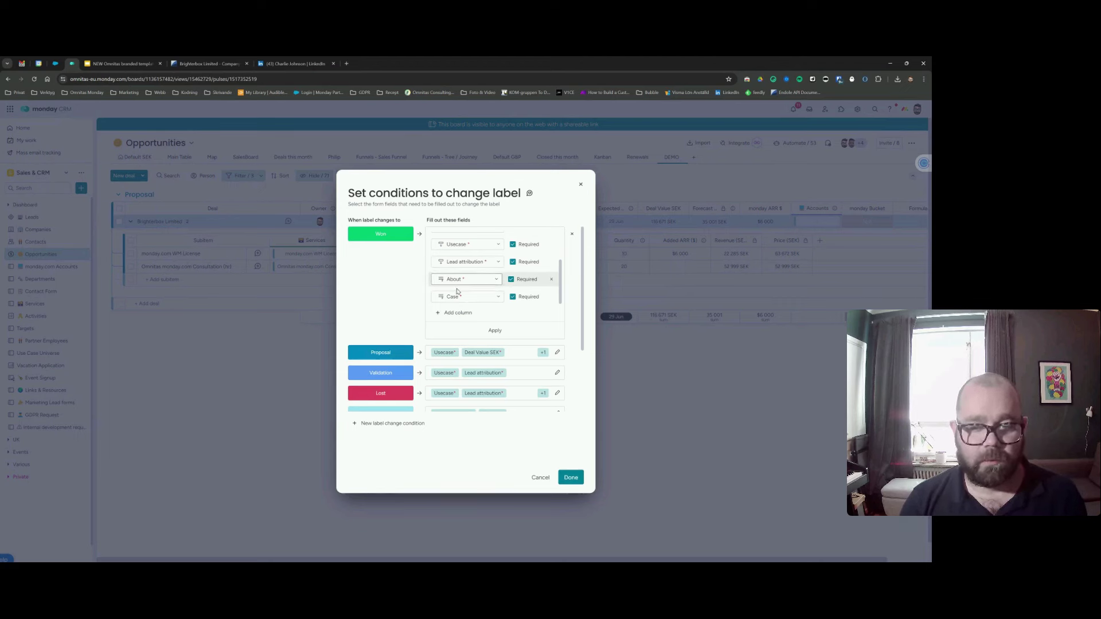
pyautogui.scroll(-1, 498, 325)
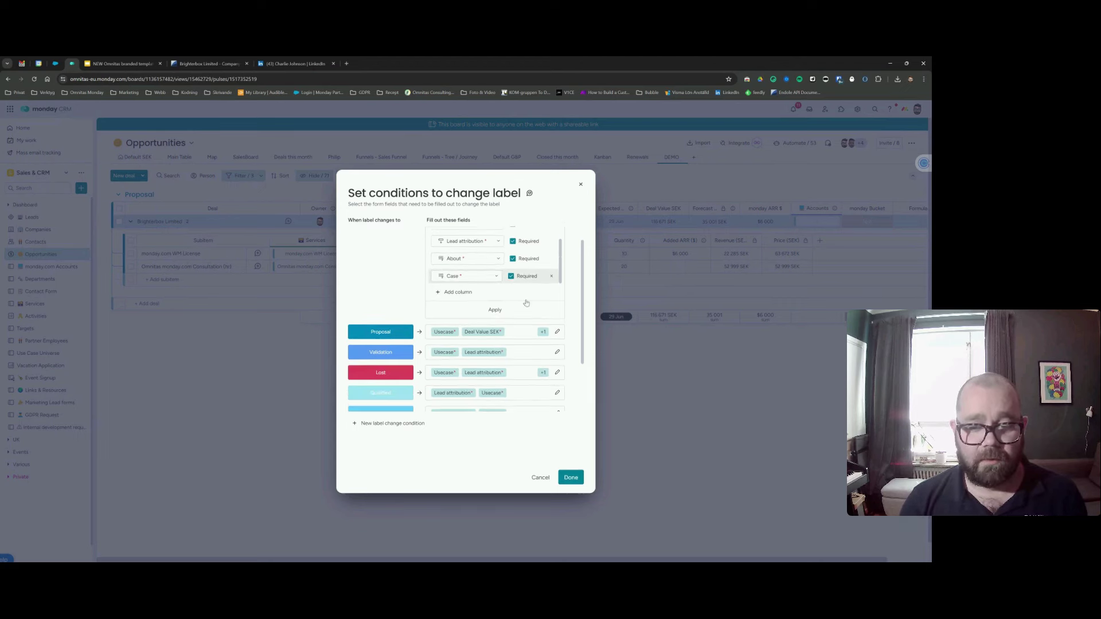
pyautogui.scroll(-2, 467, 331)
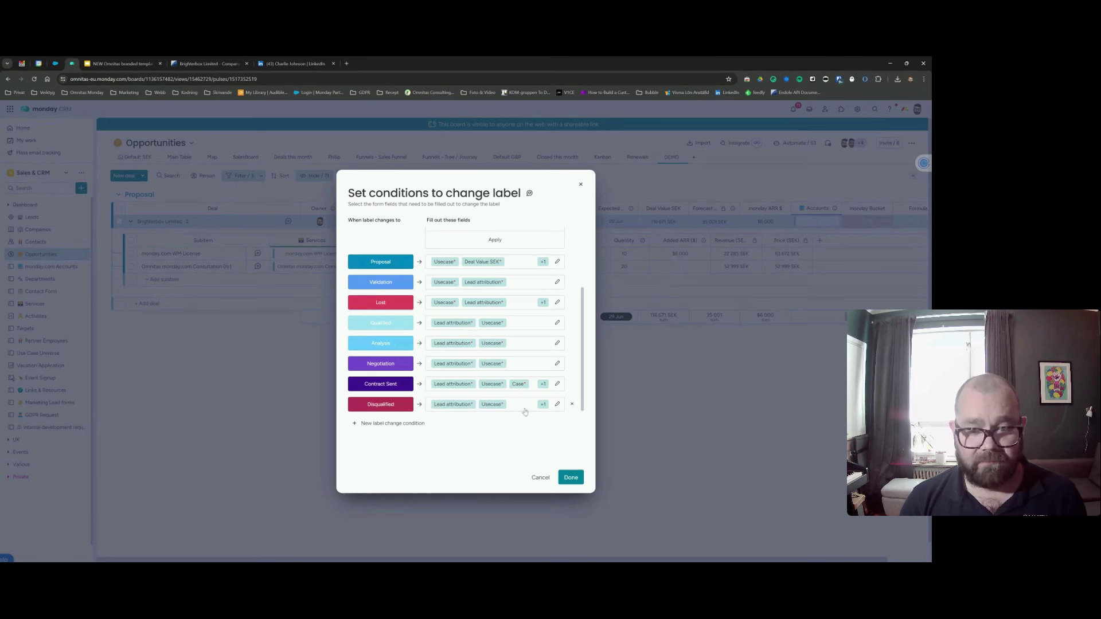
# Expand the Lost stage's required fields, then cancel the conditions dialog unchanged.
pyautogui.click(557, 302)
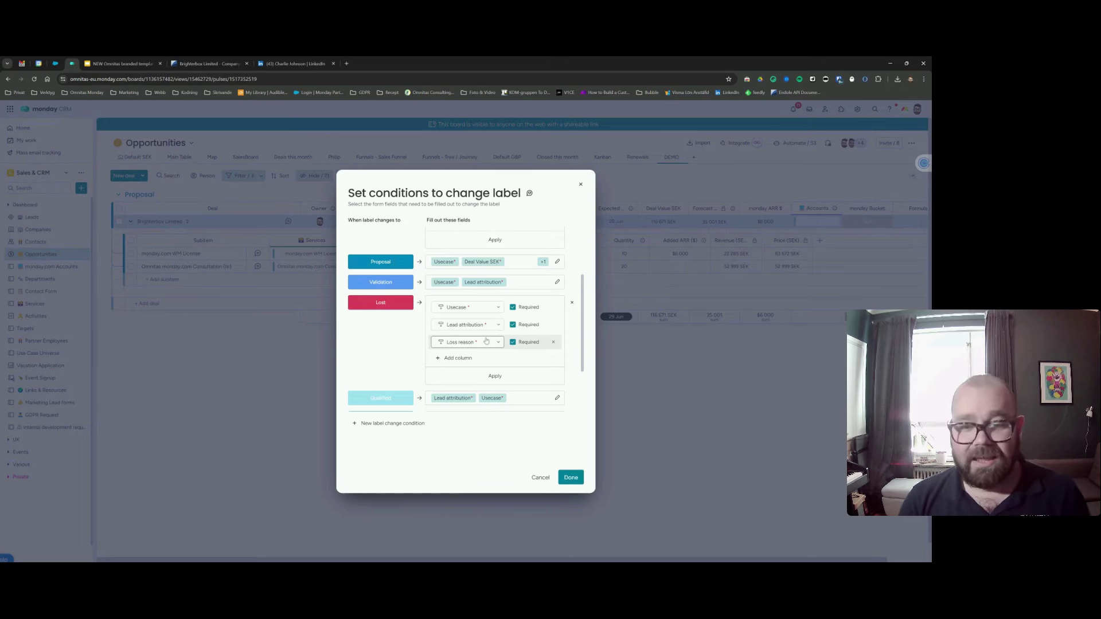
pyautogui.click(539, 478)
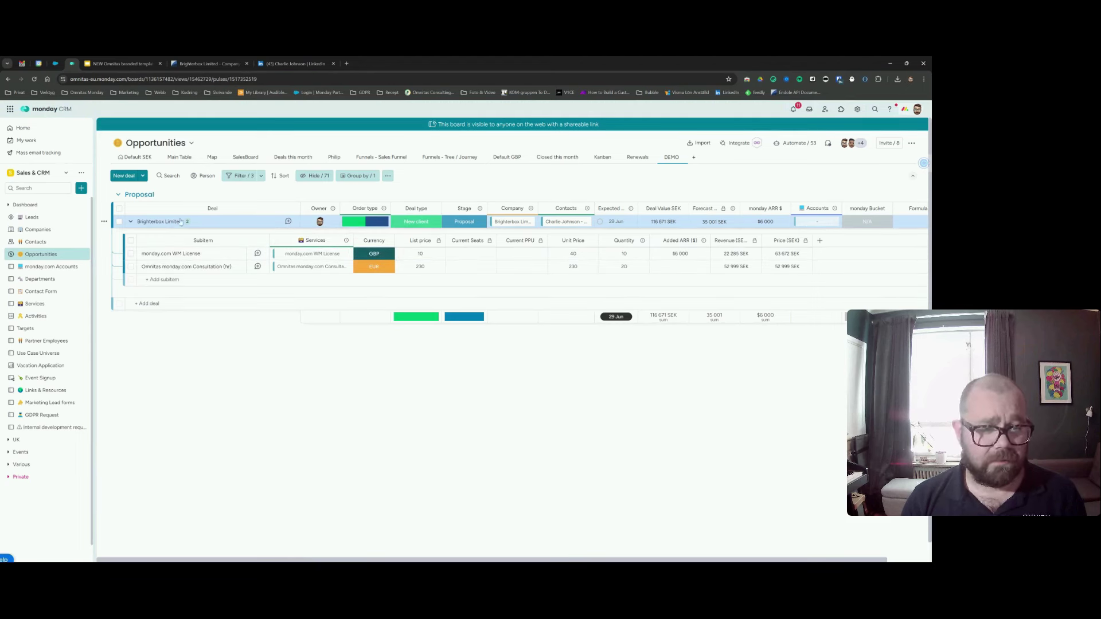
# Open the Brighterbox Limited deal, skim its Overview, and switch to the In-depth page.
pyautogui.click(288, 222)
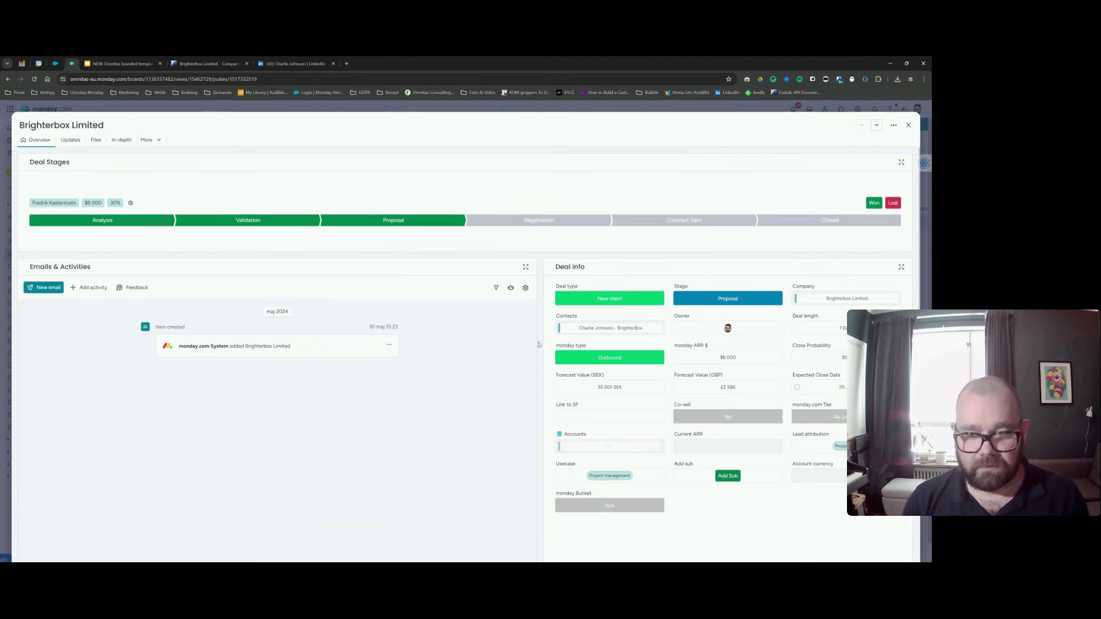
pyautogui.scroll(-2, 541, 379)
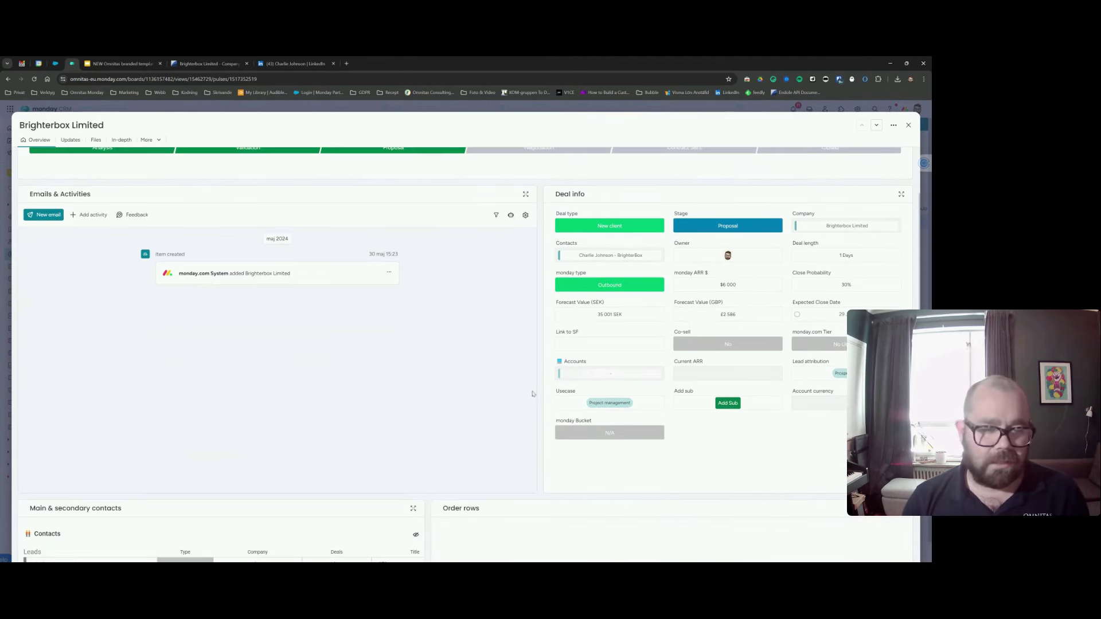
pyautogui.scroll(2, 538, 380)
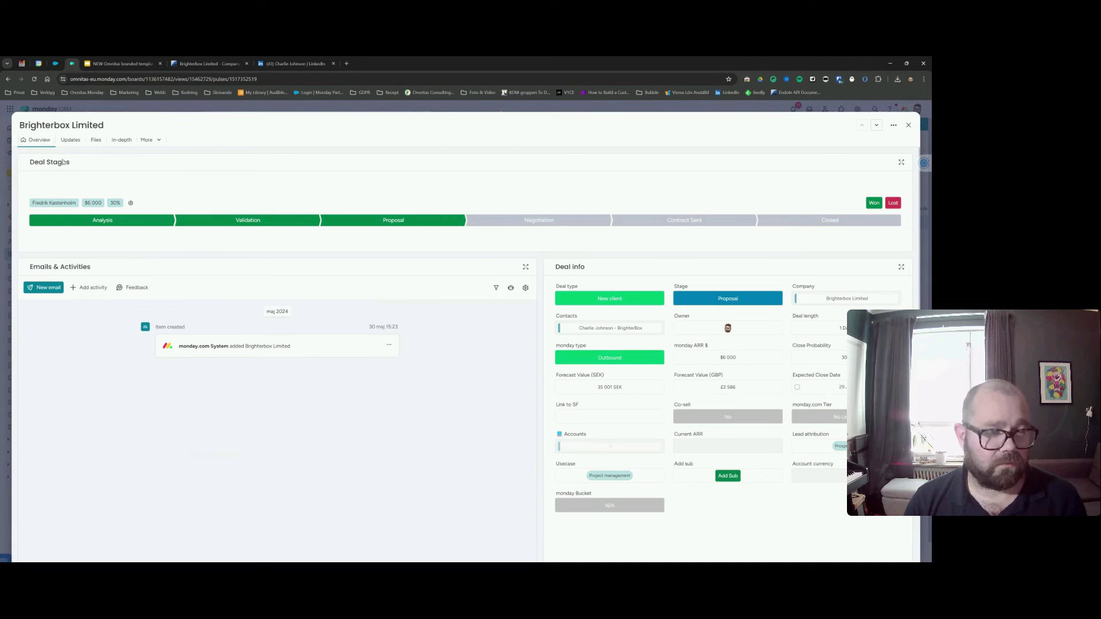
pyautogui.click(122, 142)
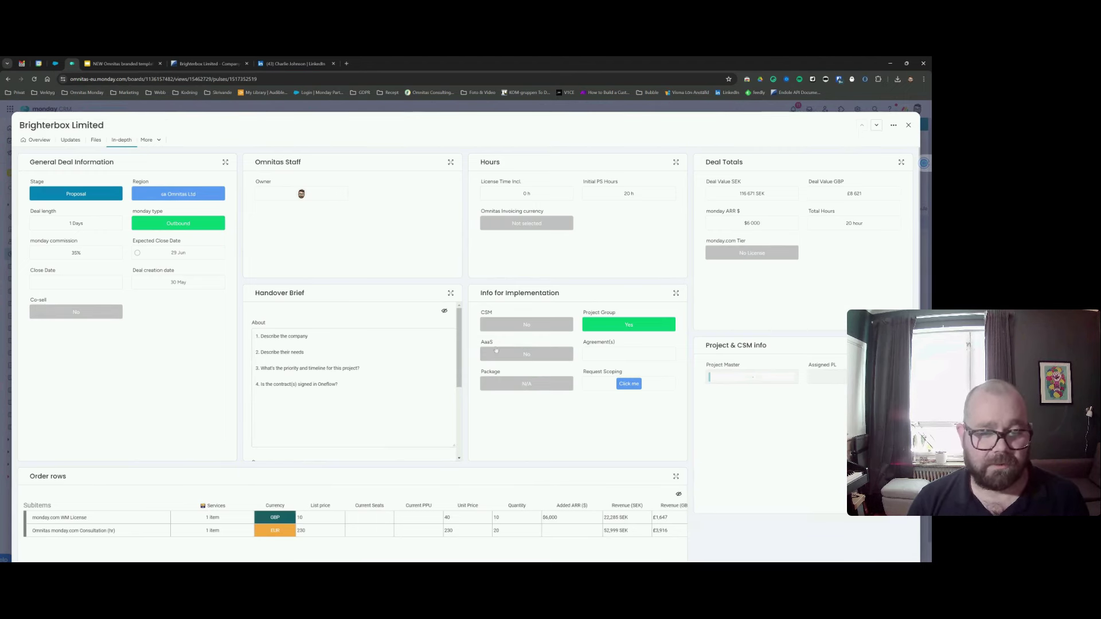
pyautogui.scroll(-1, 497, 351)
pyautogui.scroll(1, 50, 184)
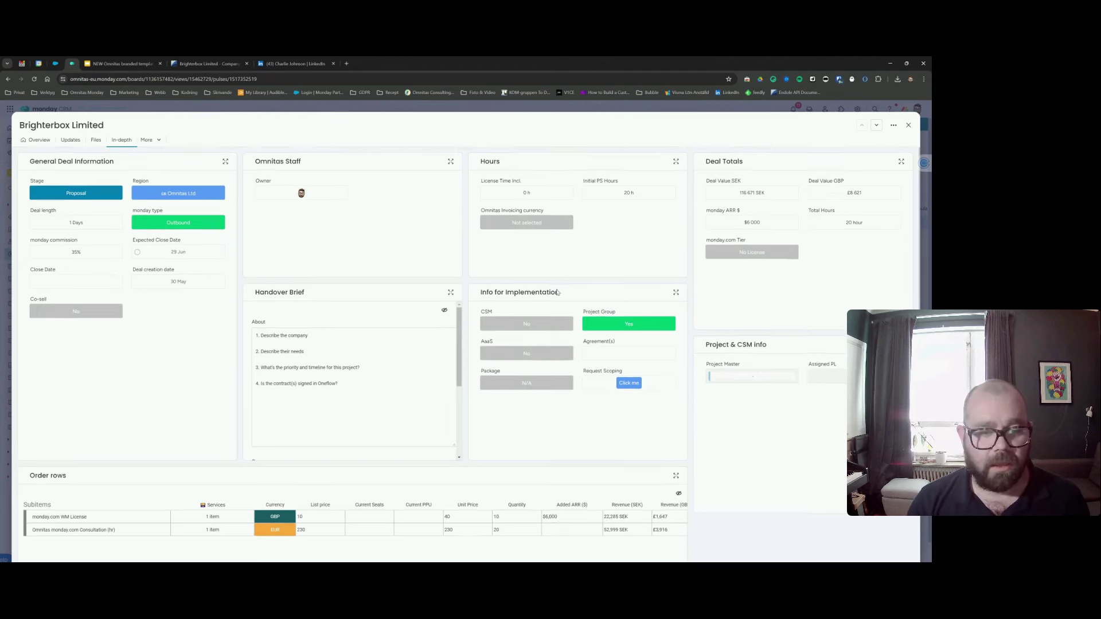
pyautogui.scroll(-1, 487, 307)
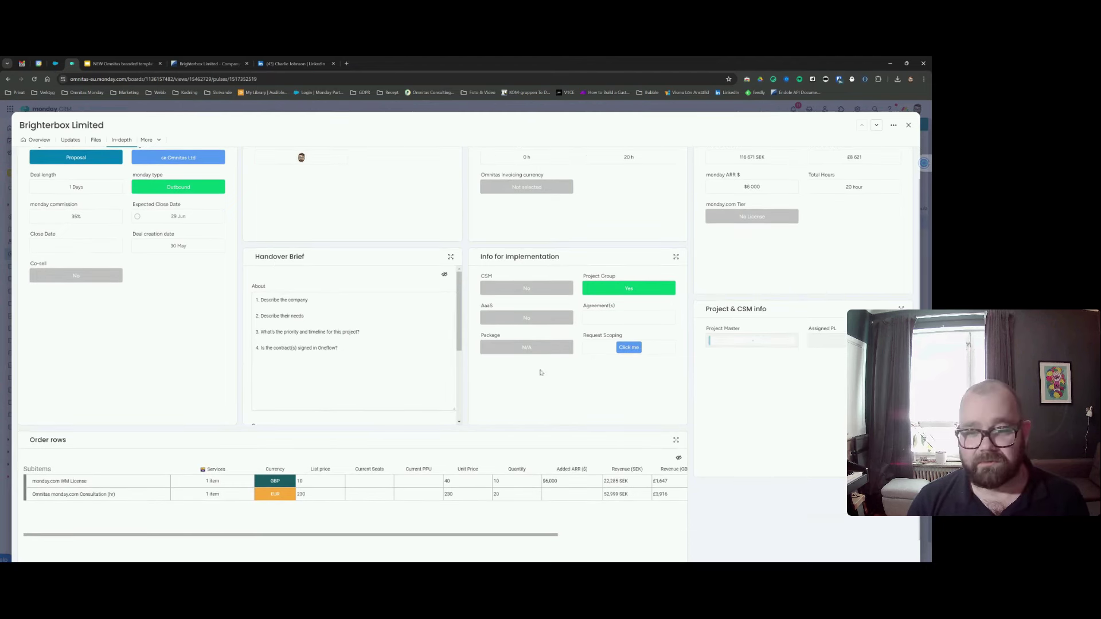
pyautogui.scroll(1, 493, 303)
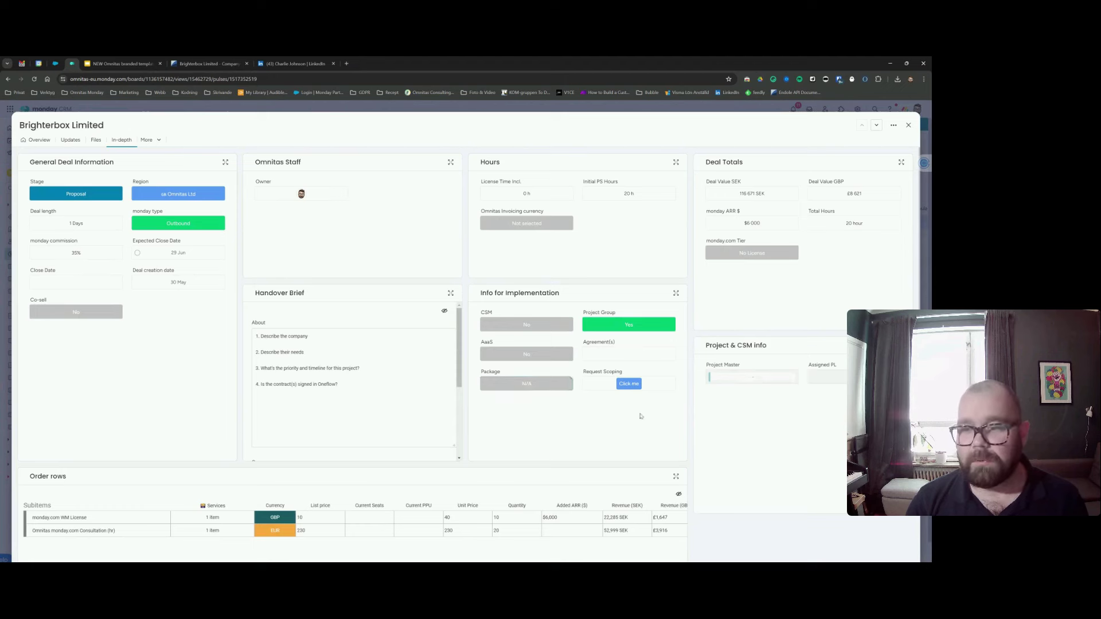
pyautogui.scroll(-1, 673, 429)
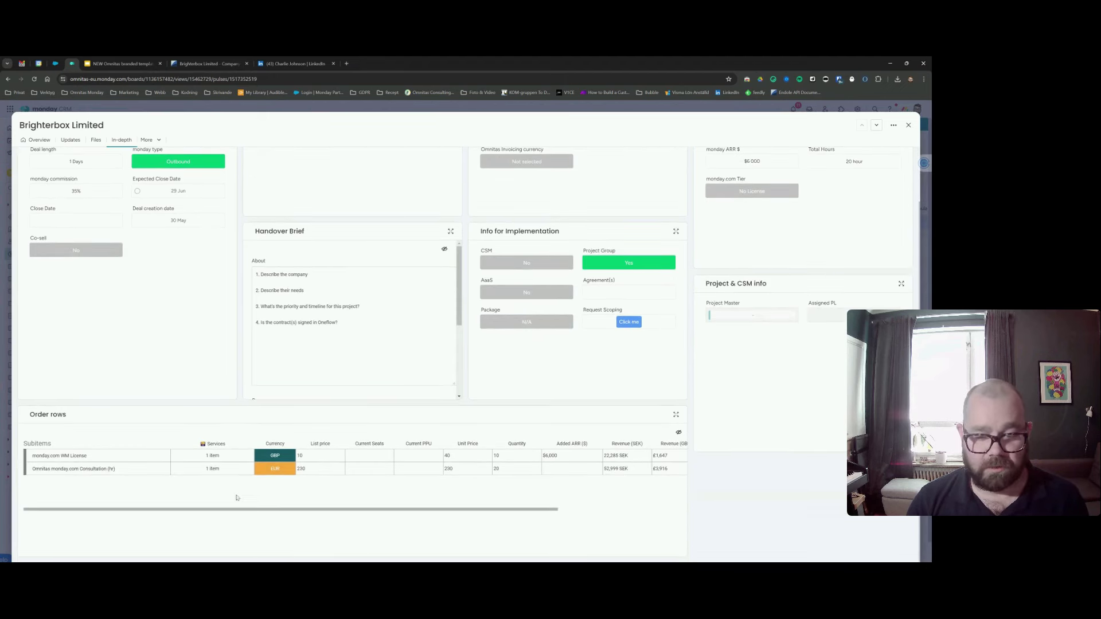
pyautogui.scroll(1, 678, 505)
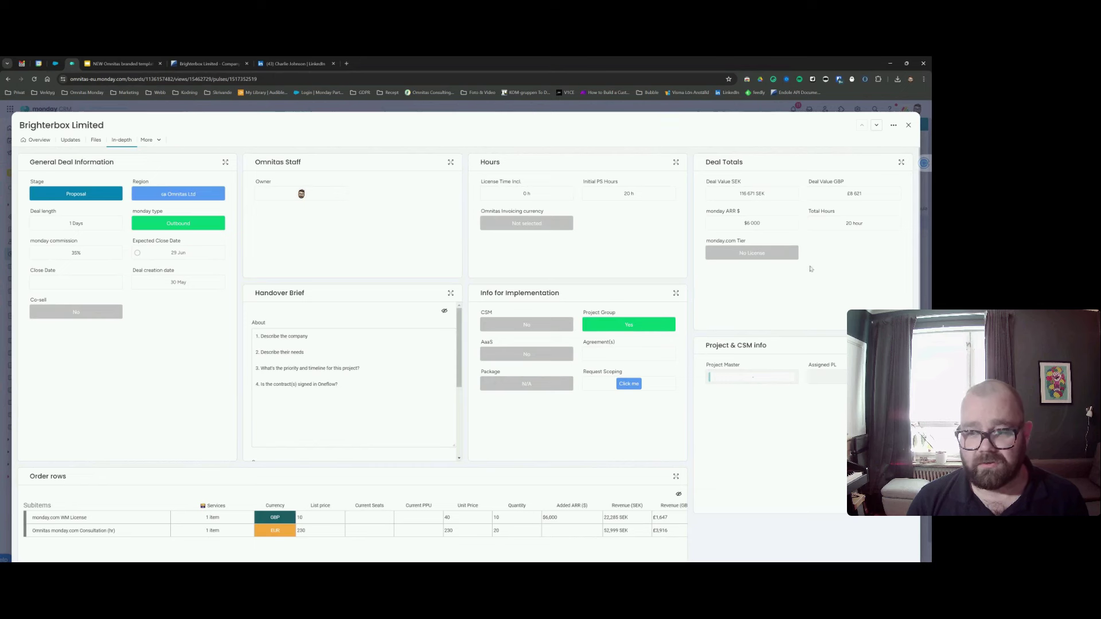
# Set the deal's monday.com Tier to Enterprise, then return to its Overview page.
pyautogui.click(755, 263)
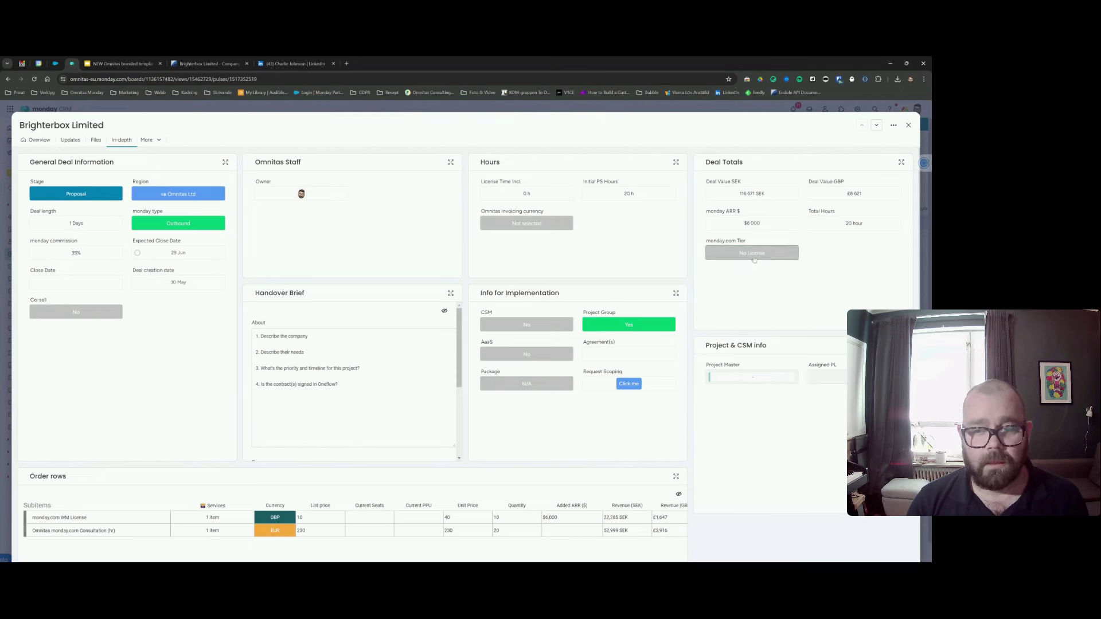
pyautogui.click(755, 342)
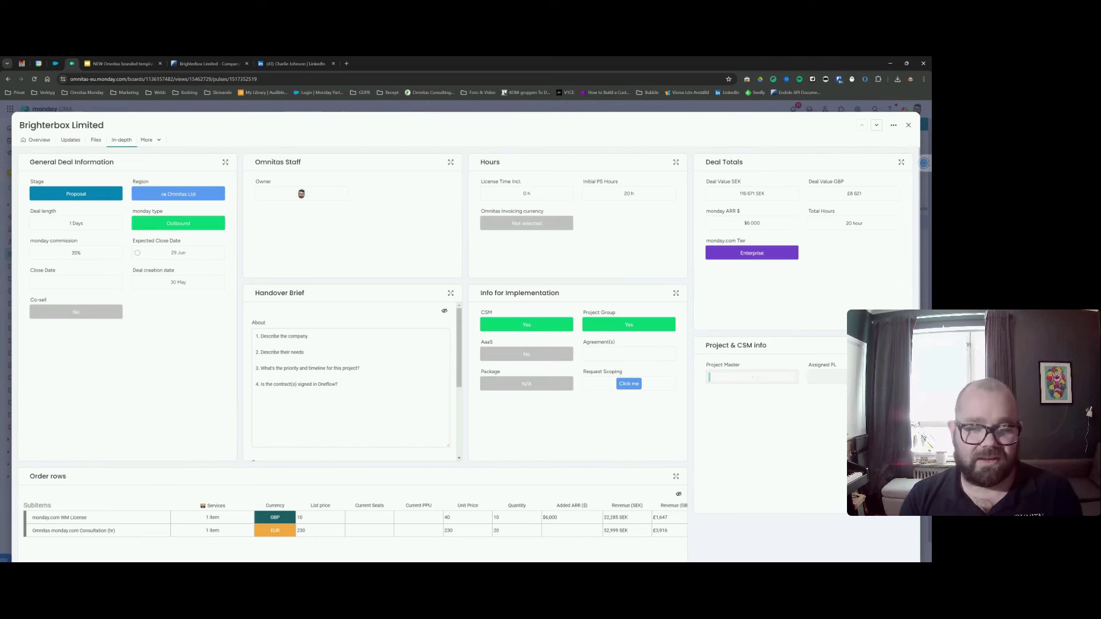
pyautogui.click(30, 141)
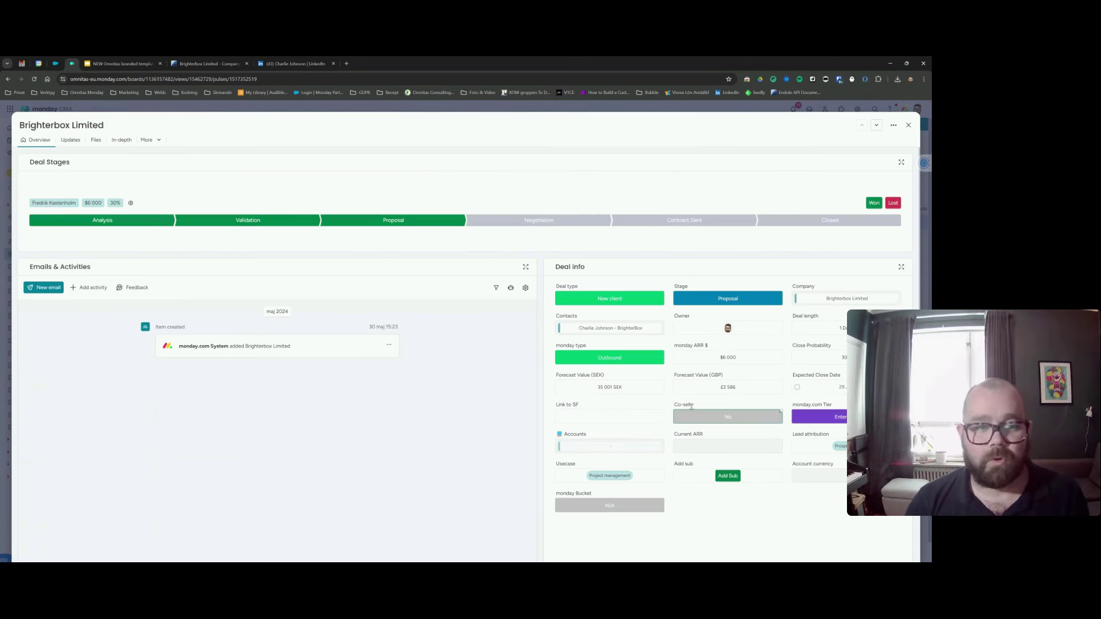
# Close the Brighterbox Limited deal panel to return to the Opportunities board.
pyautogui.click(908, 125)
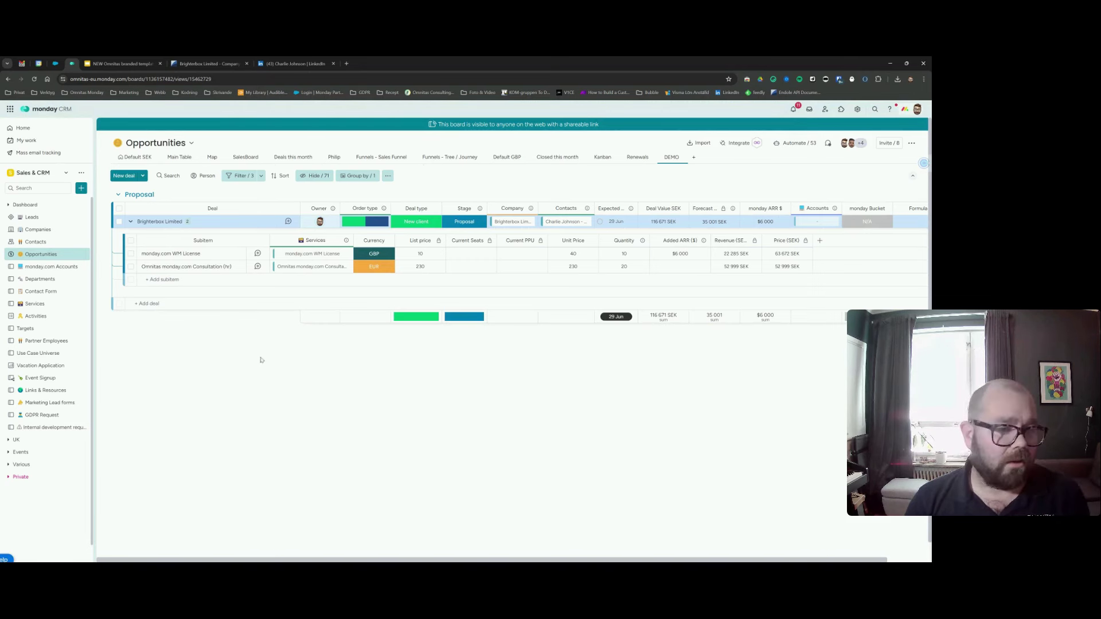
# Pass through the SalesBoard and DEMO views to reach the Funnels - Tree / Journey view.
pyautogui.click(245, 157)
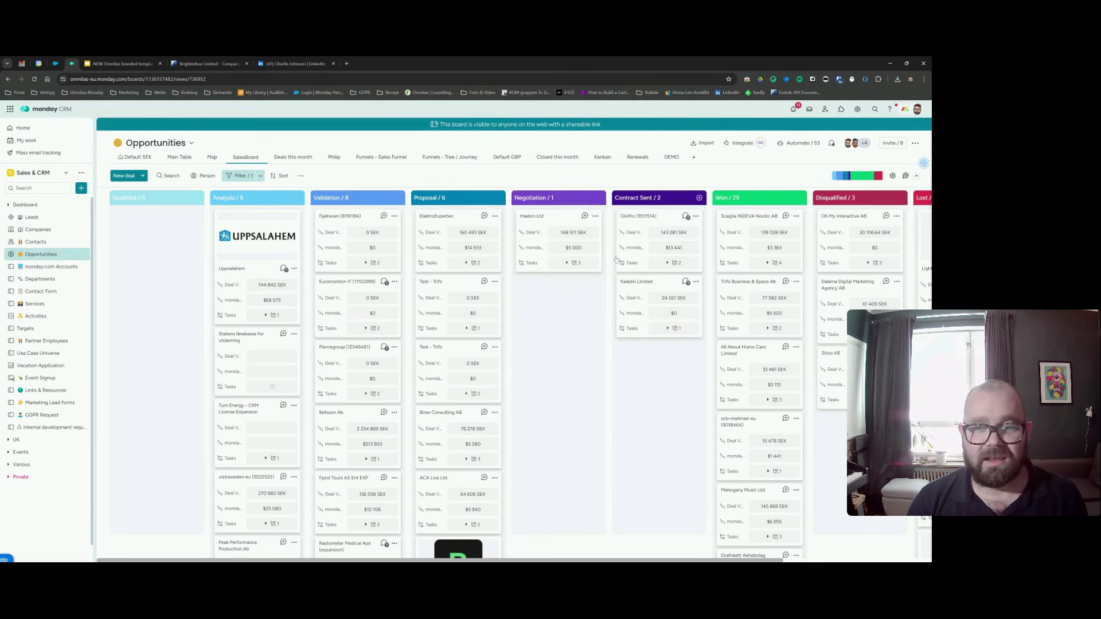
pyautogui.click(671, 157)
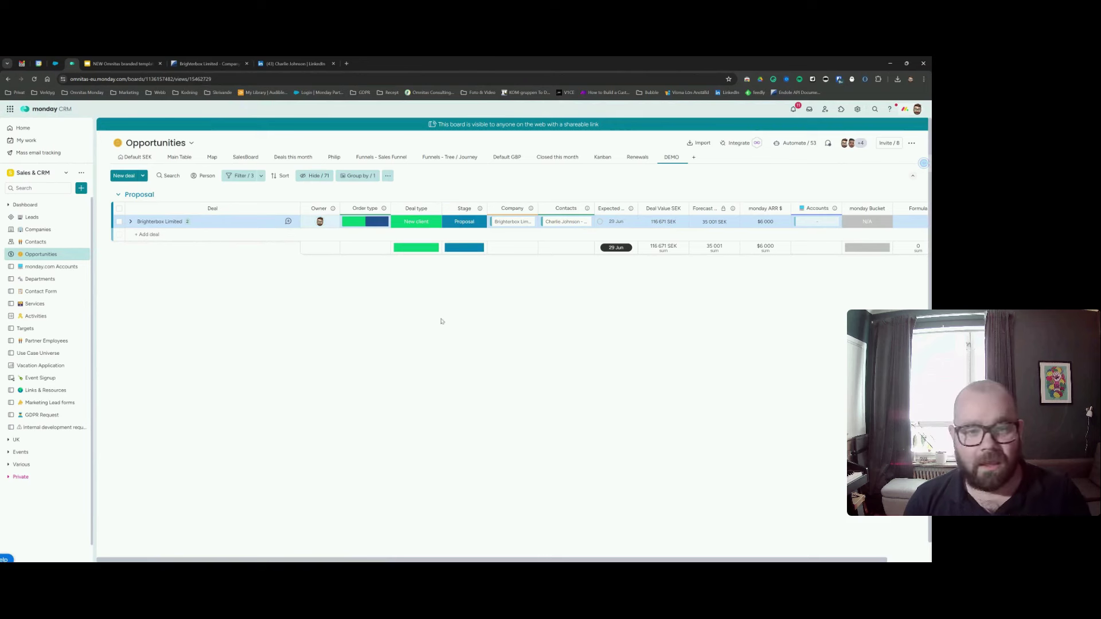
pyautogui.click(449, 157)
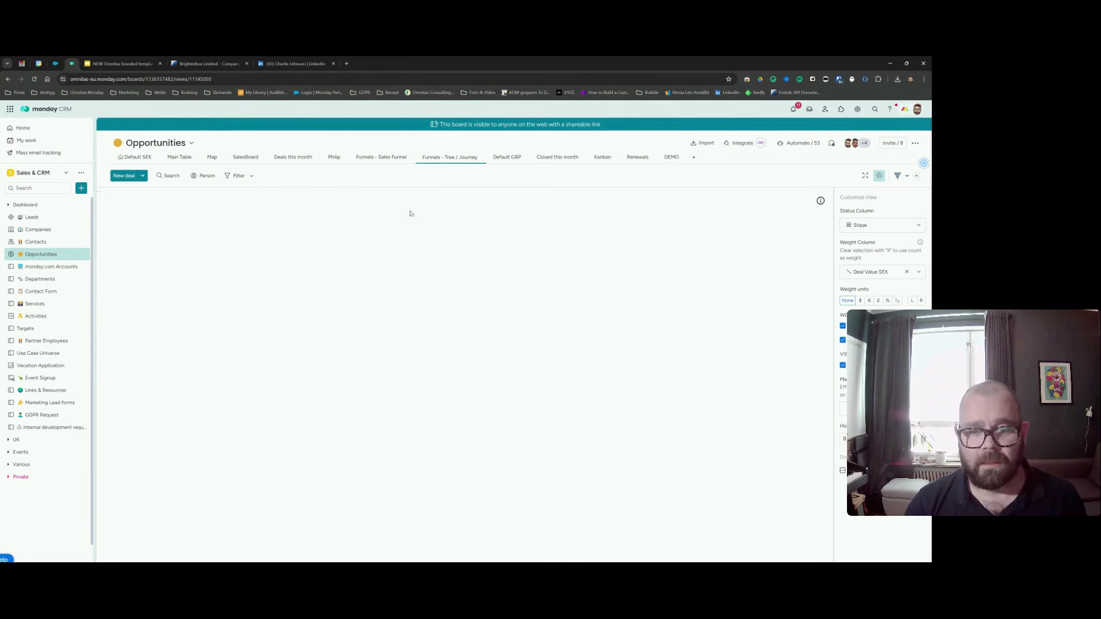
# Inspect the Sankey chart's Proposal, Won, Lost and Disqualified nodes to trace deal flows.
pyautogui.moveTo(249, 376)
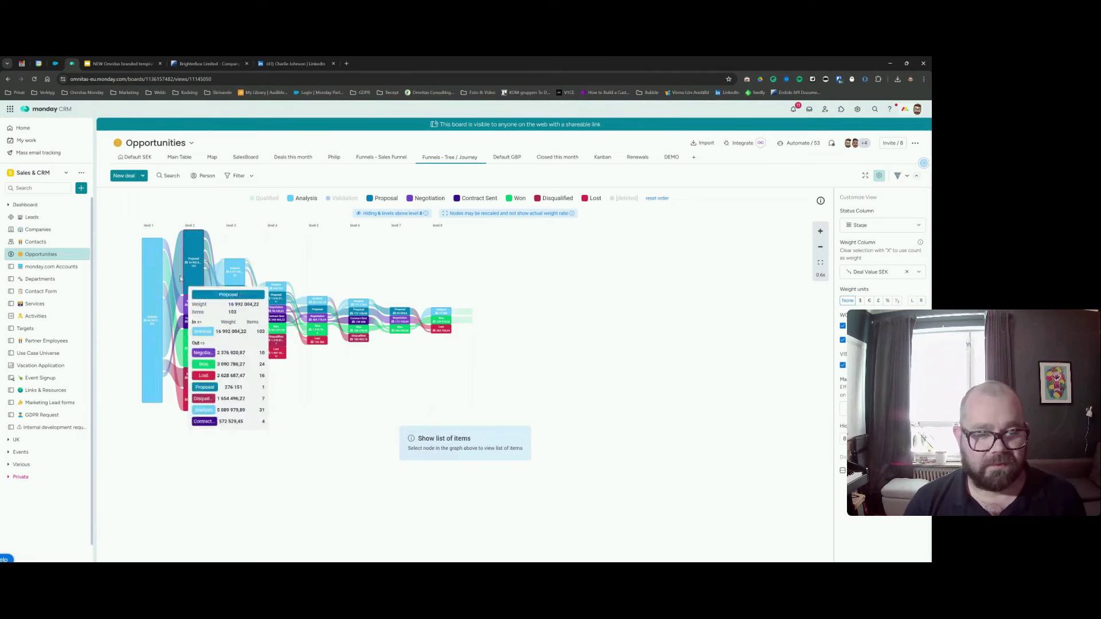
pyautogui.moveTo(201, 258)
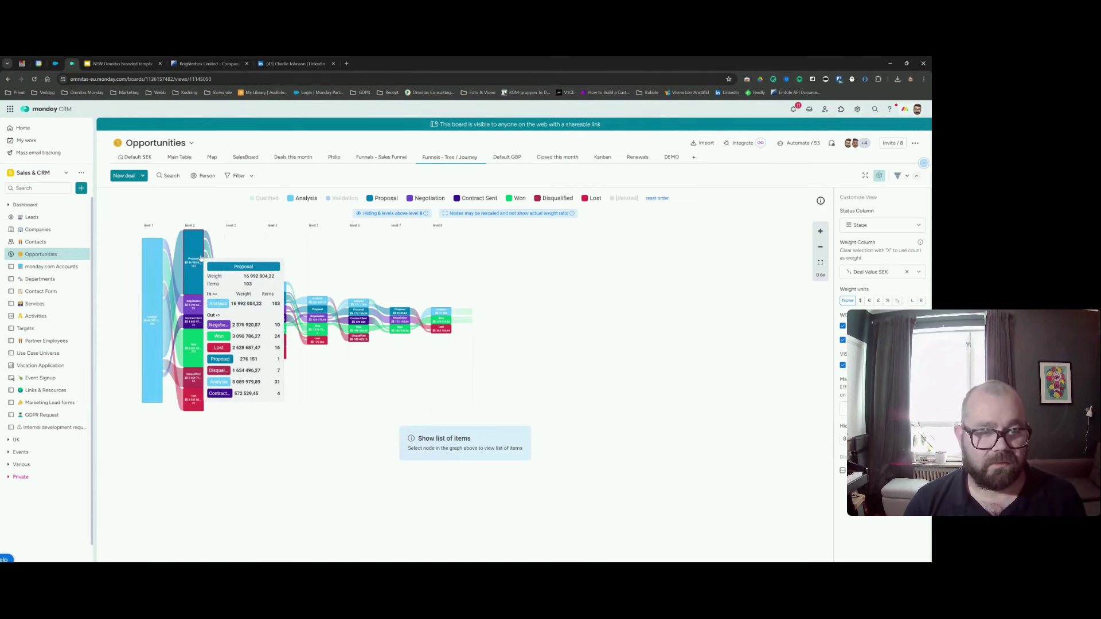
pyautogui.moveTo(200, 343)
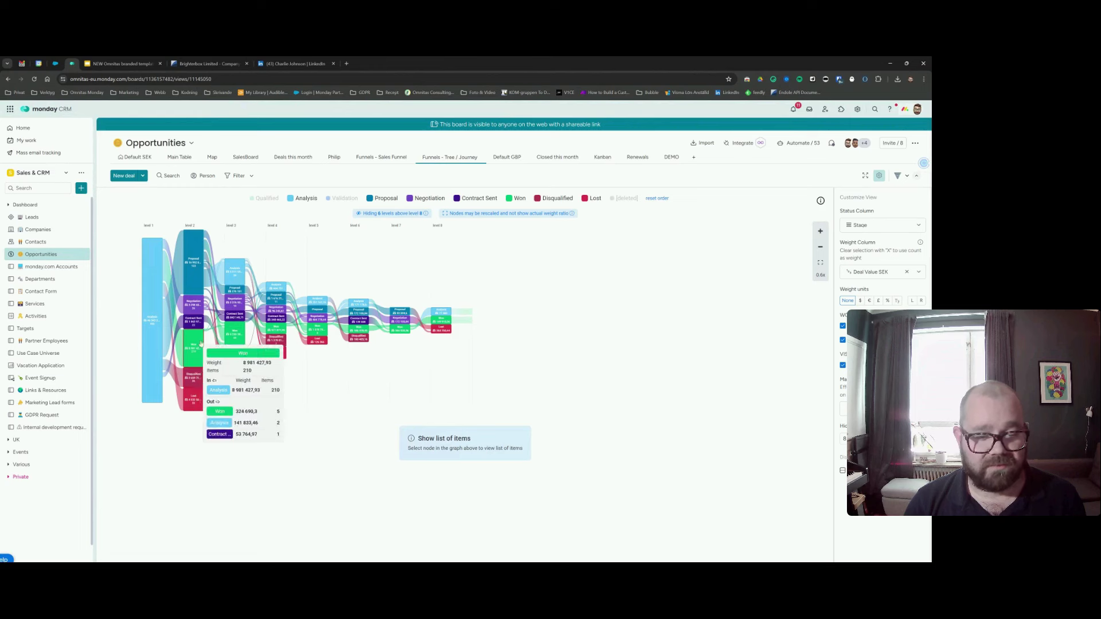
pyautogui.moveTo(194, 409)
pyautogui.moveTo(189, 381)
pyautogui.moveTo(162, 308)
pyautogui.moveTo(220, 308)
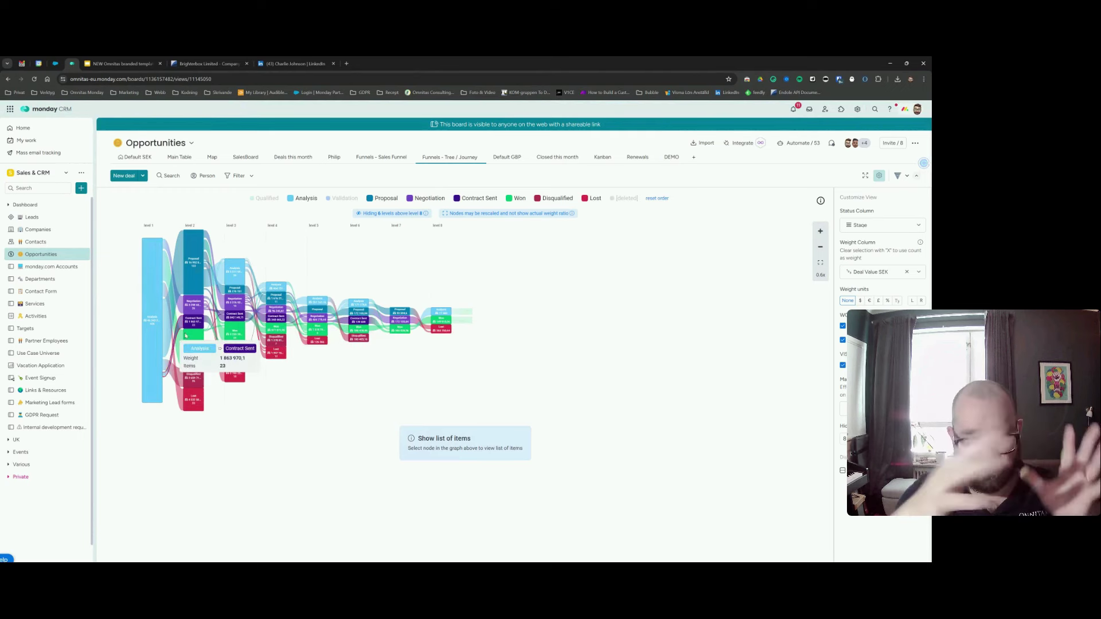
pyautogui.moveTo(235, 328)
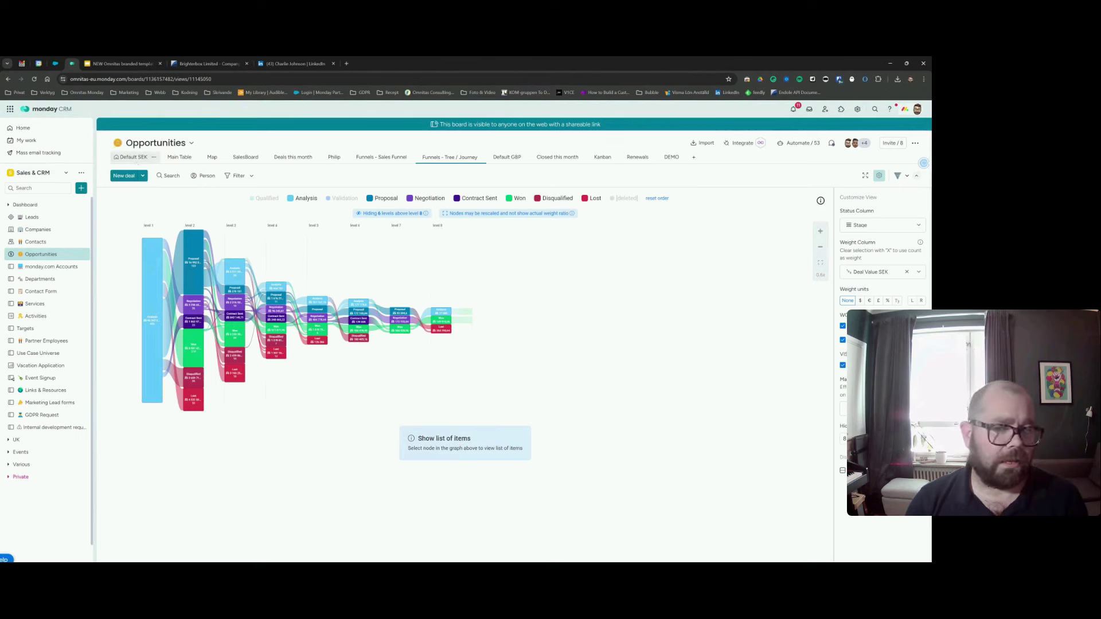
# Check Brighterbox Limited in the DEMO view's Proposal group, then switch to the Map view.
pyautogui.click(135, 160)
pyautogui.click(667, 157)
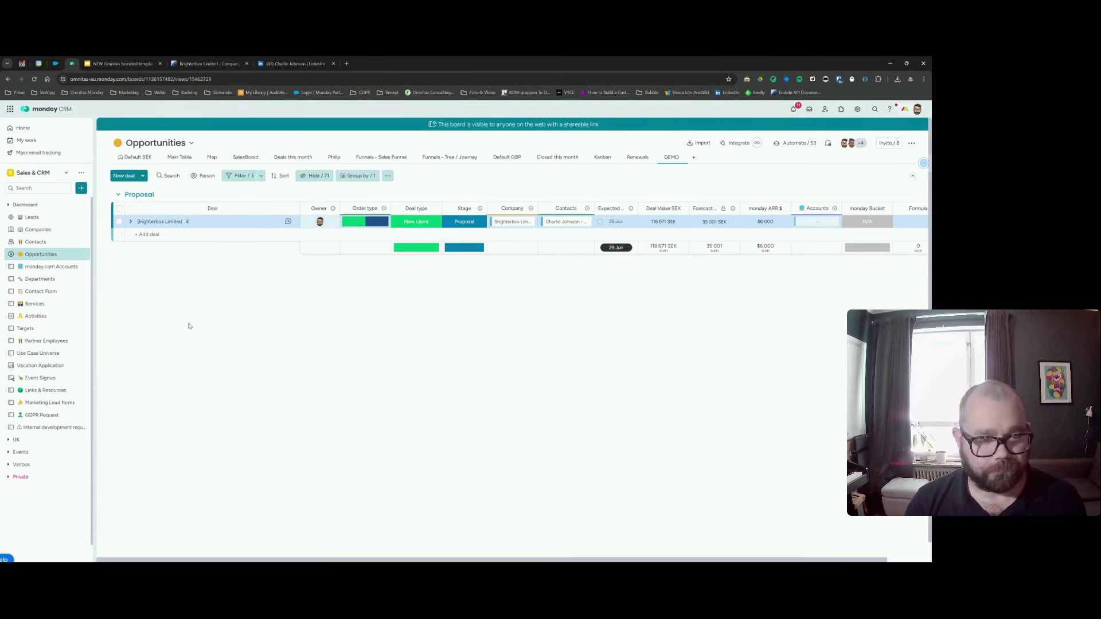
pyautogui.click(211, 157)
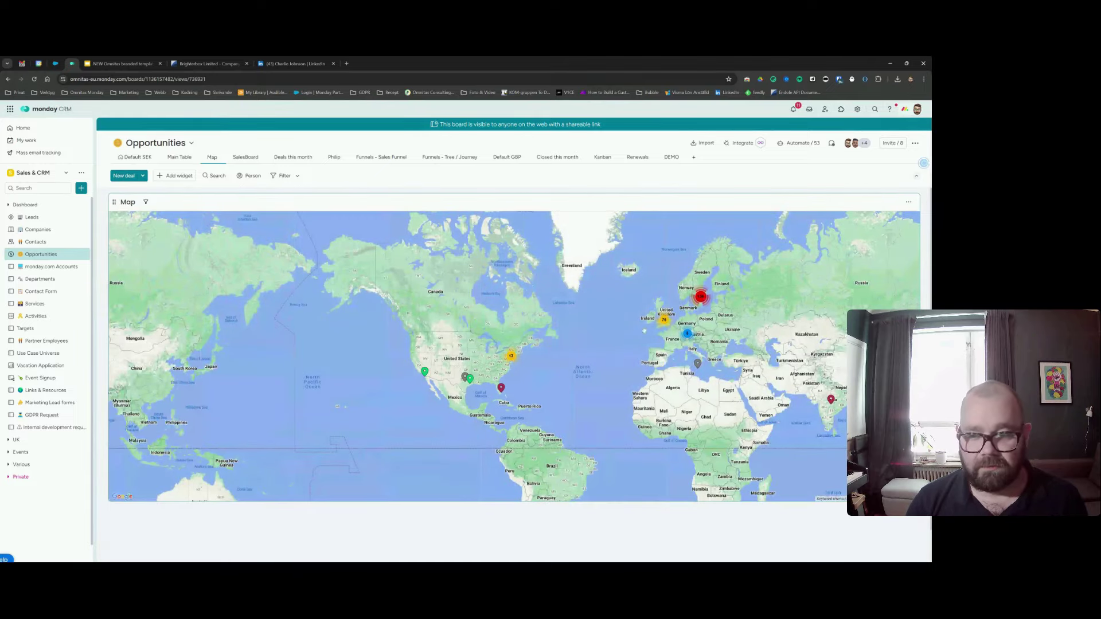
# Zoom the map to Scandinavia and the UK and view the Umeå Energi AB deal popup.
pyautogui.click(701, 296)
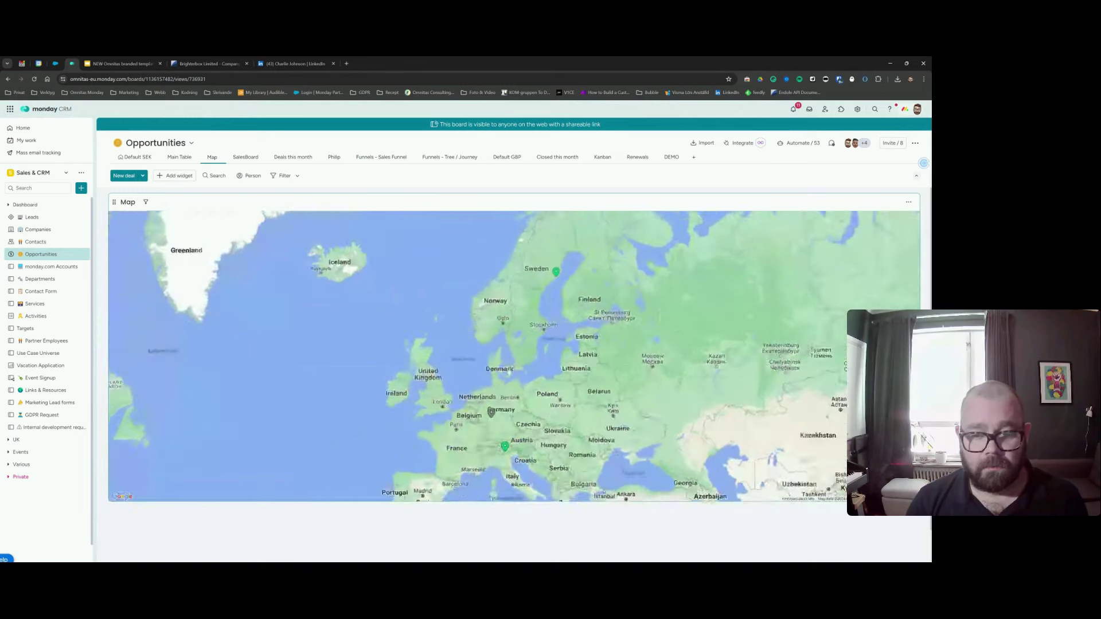
pyautogui.click(559, 288)
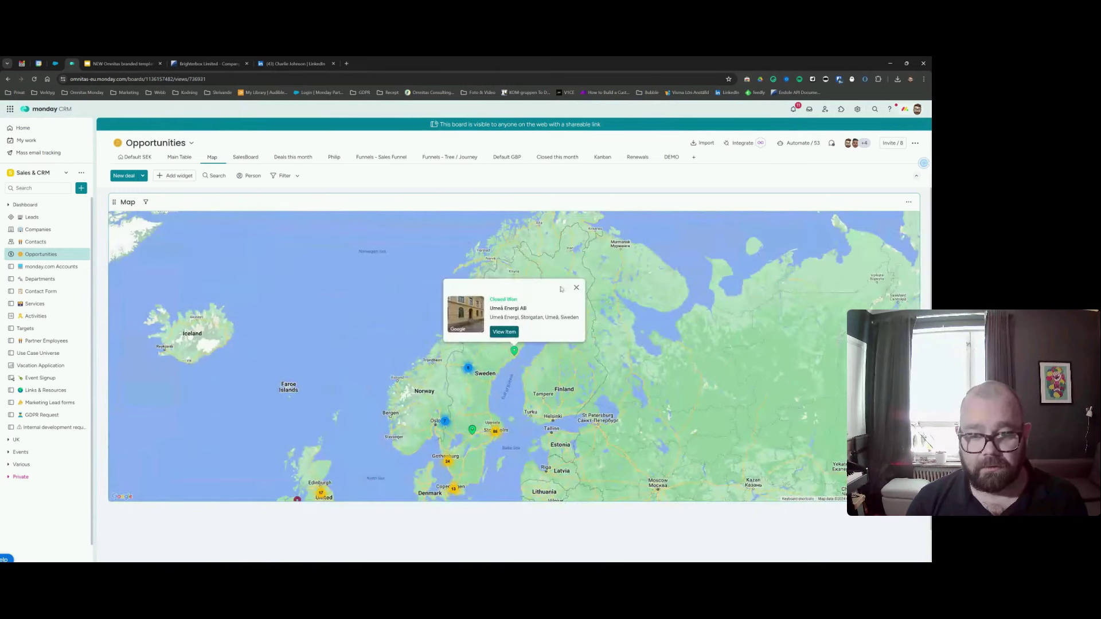
pyautogui.click(577, 287)
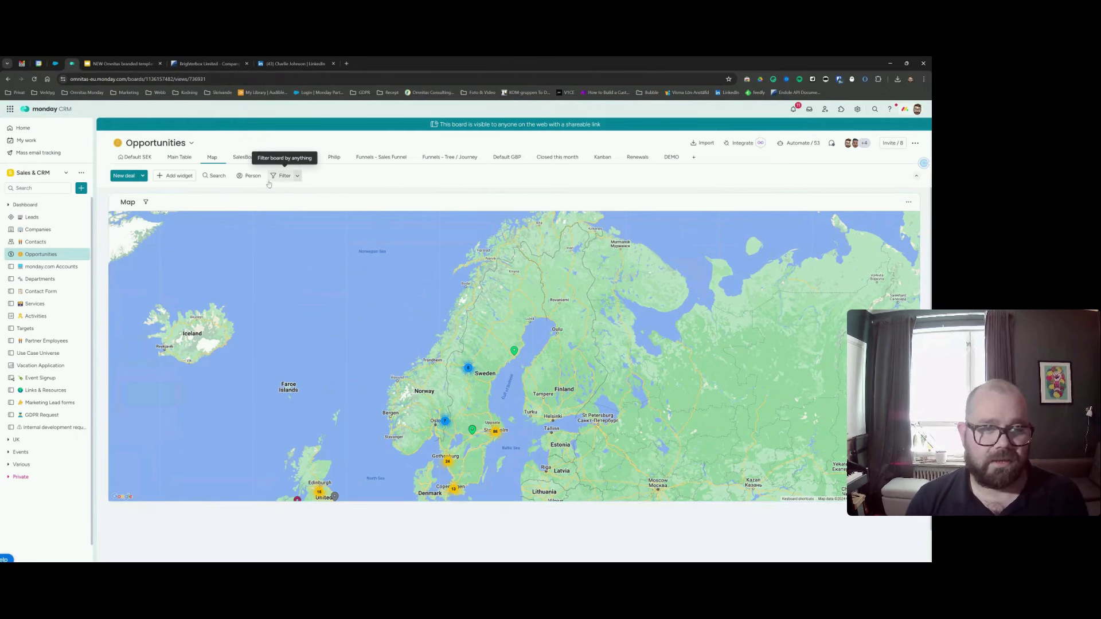
# Switch the Opportunities board back to the Default SEK table, with Brighterbox Limited under Proposal.
pyautogui.click(130, 159)
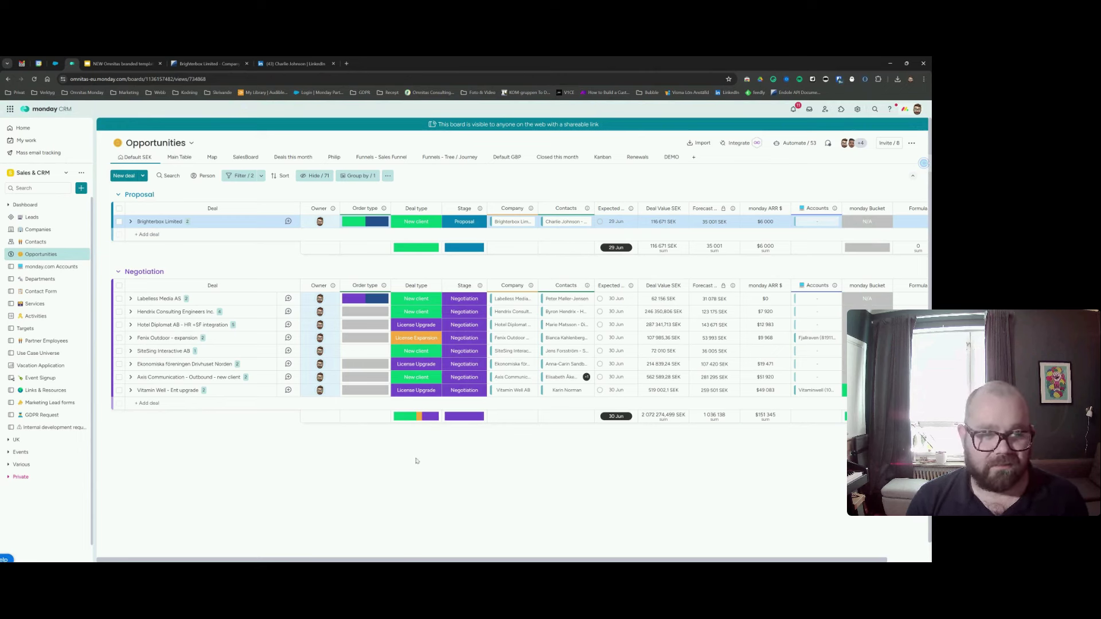
# Search the Companies board and open the Brighterbox Limited company record.
pyautogui.click(38, 229)
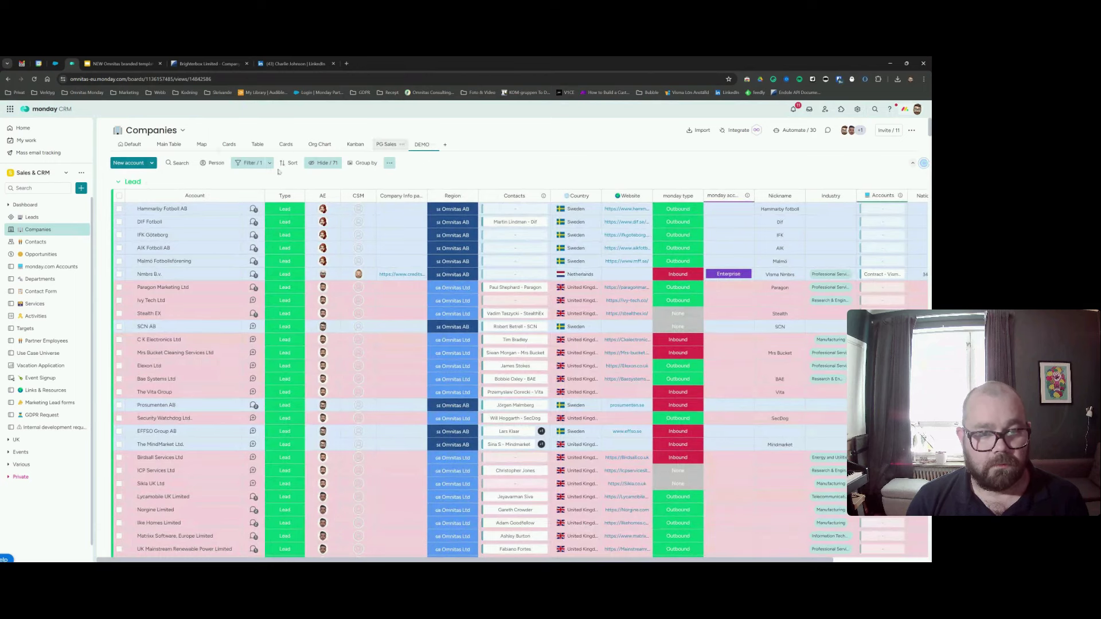
pyautogui.click(182, 163)
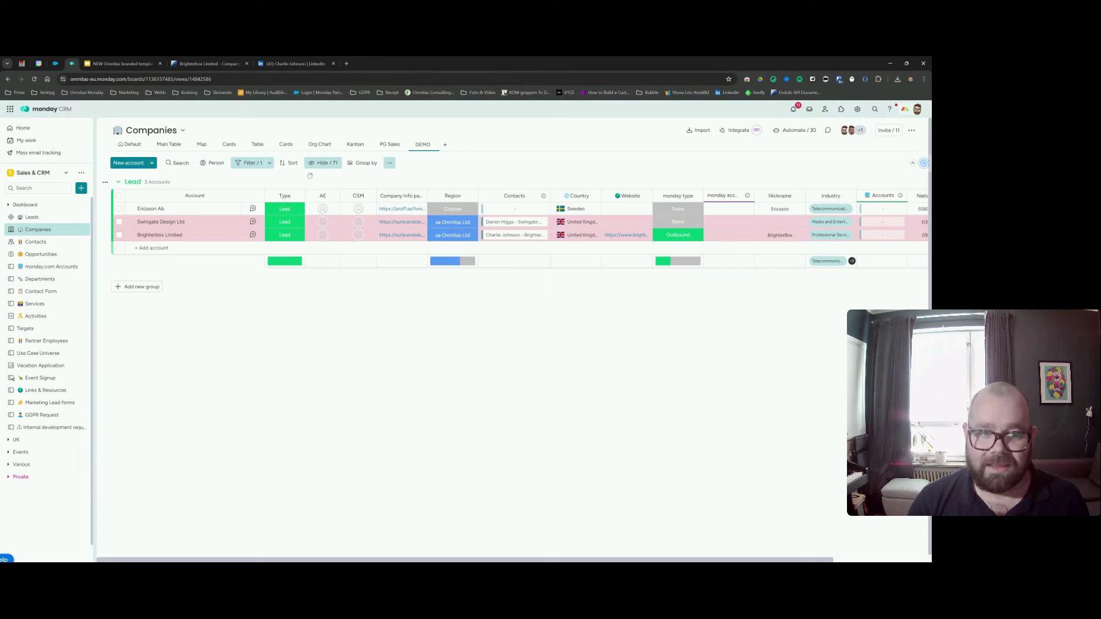
pyautogui.click(286, 235)
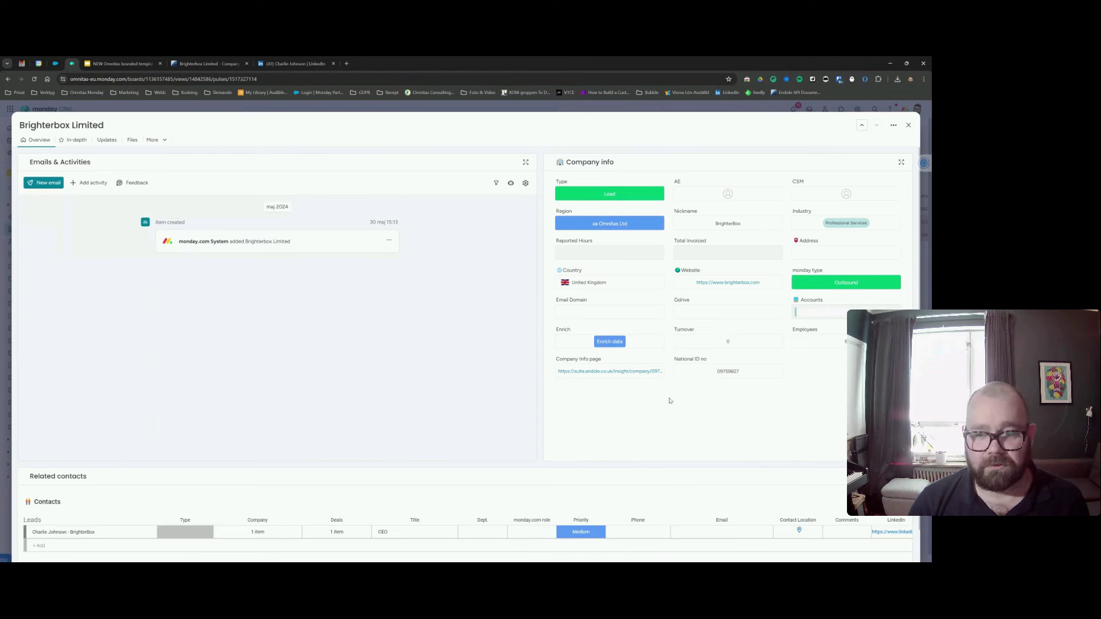
# On Brighterbox Limited's In-depth details, create its GDrive client folder from Account's & Login.
pyautogui.click(75, 140)
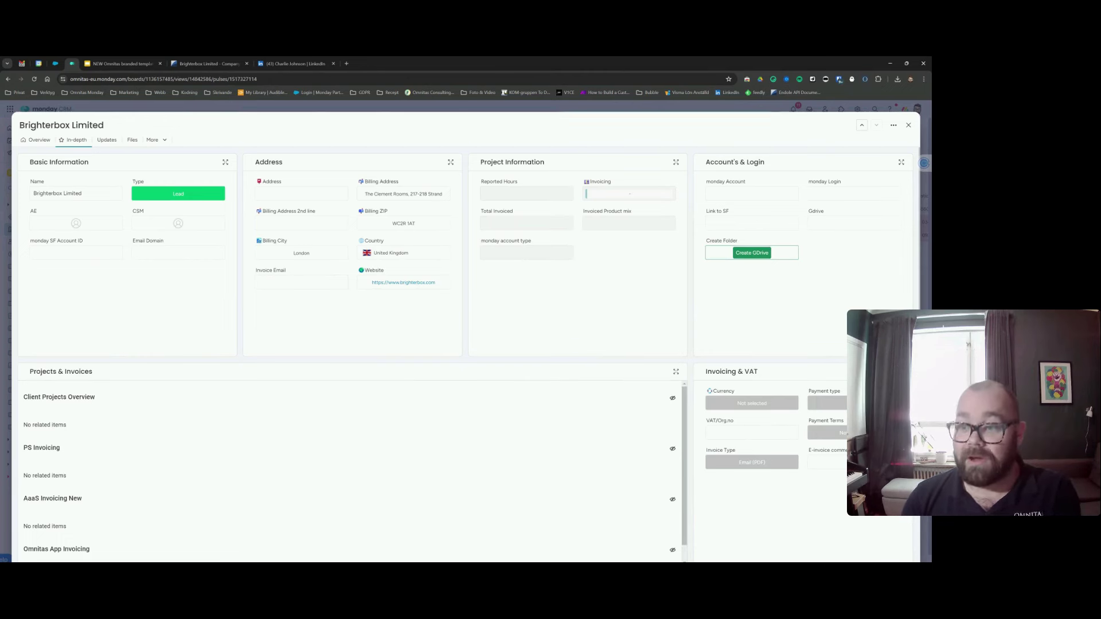
pyautogui.click(755, 256)
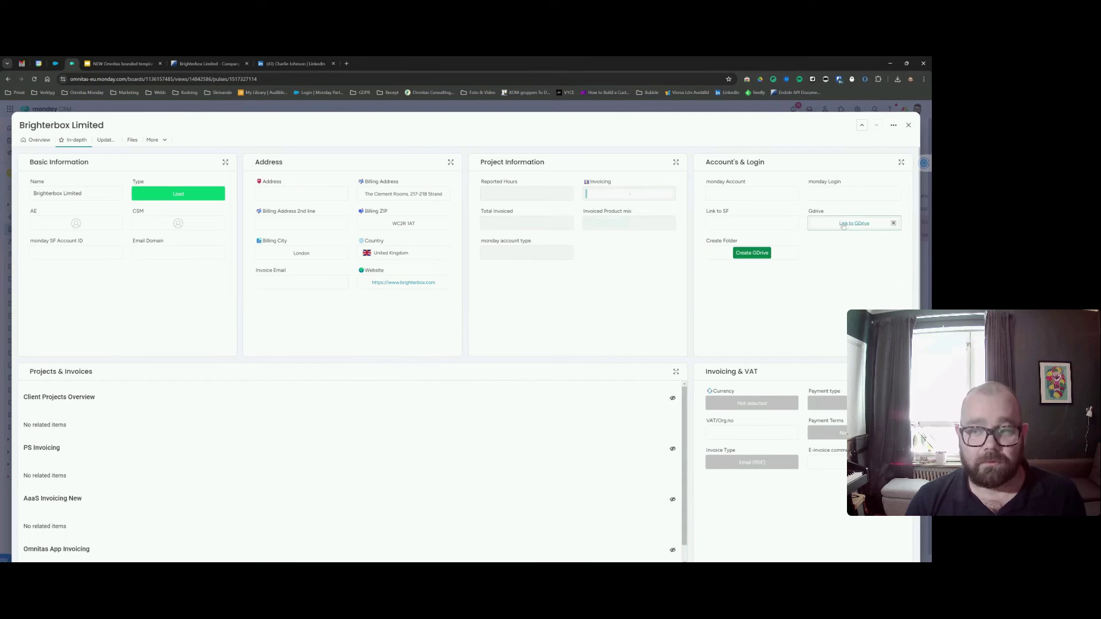
# Follow the Gdrive link to the empty Brighterbox Limited folder under Clients › United Kingdom.
pyautogui.click(849, 223)
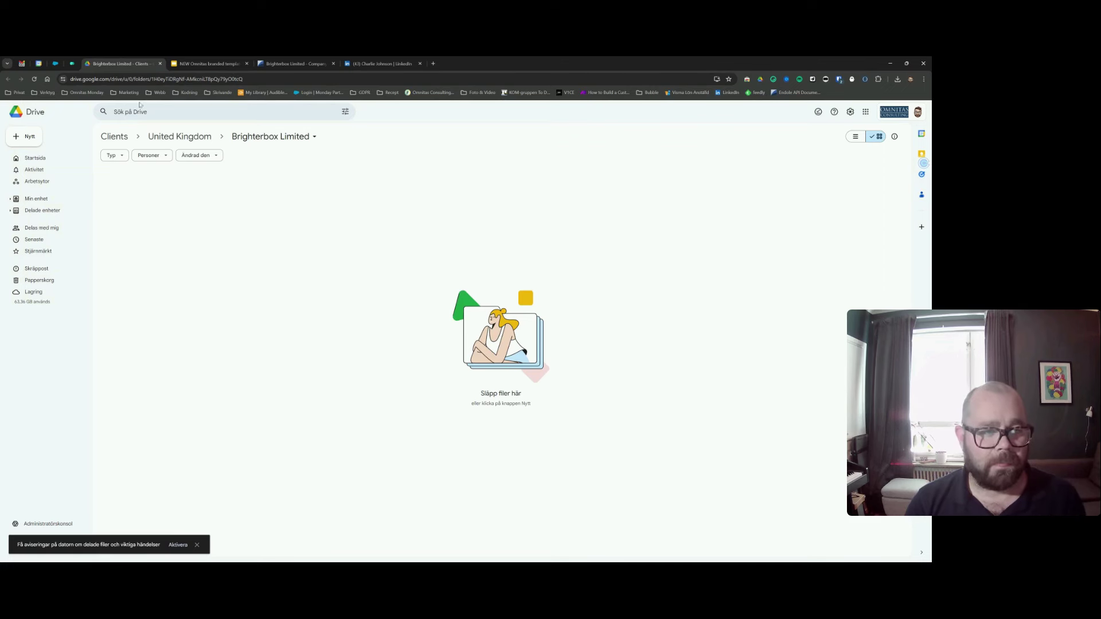
# Return to Brighterbox Limited's In-depth page in monday CRM and confirm its Gdrive link.
pyautogui.click(72, 63)
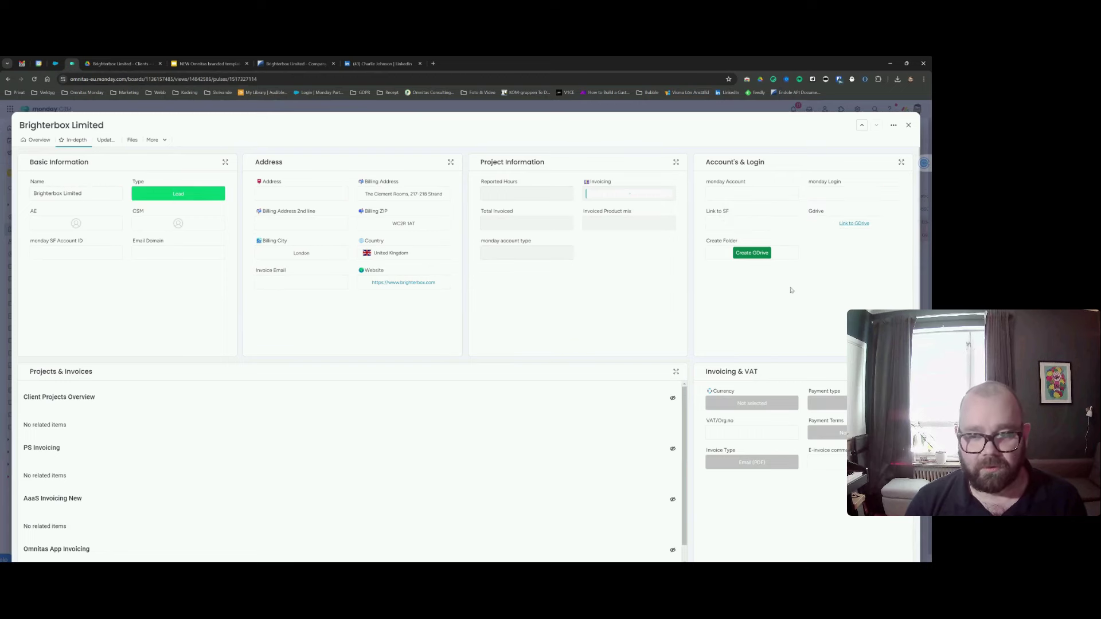
pyautogui.scroll(-3, 767, 304)
pyautogui.scroll(3, 767, 304)
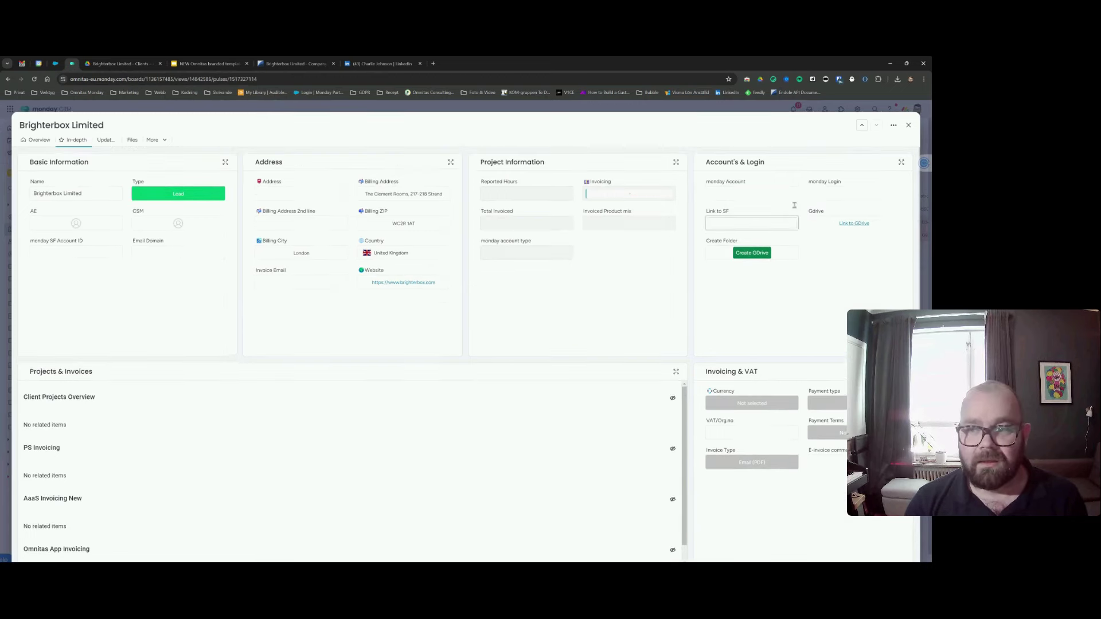